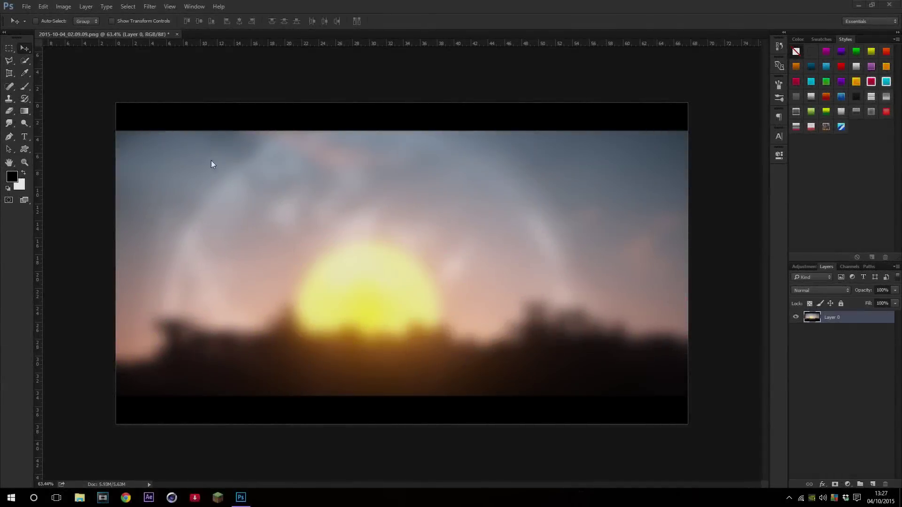
# Add a new empty layer above Layer 0 and make it the active layer
pyautogui.click(873, 484)
pyautogui.click(814, 331)
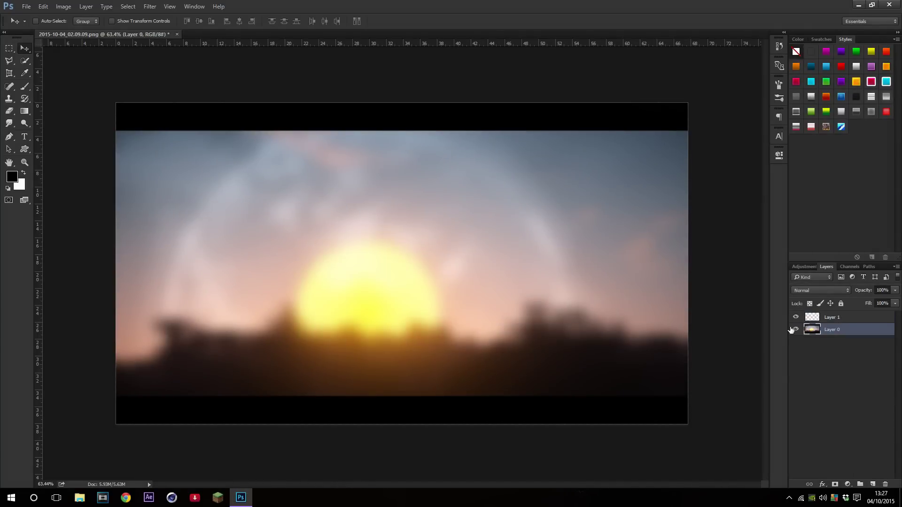
pyautogui.scroll(-2, 385, 205)
pyautogui.scroll(2, 422, 252)
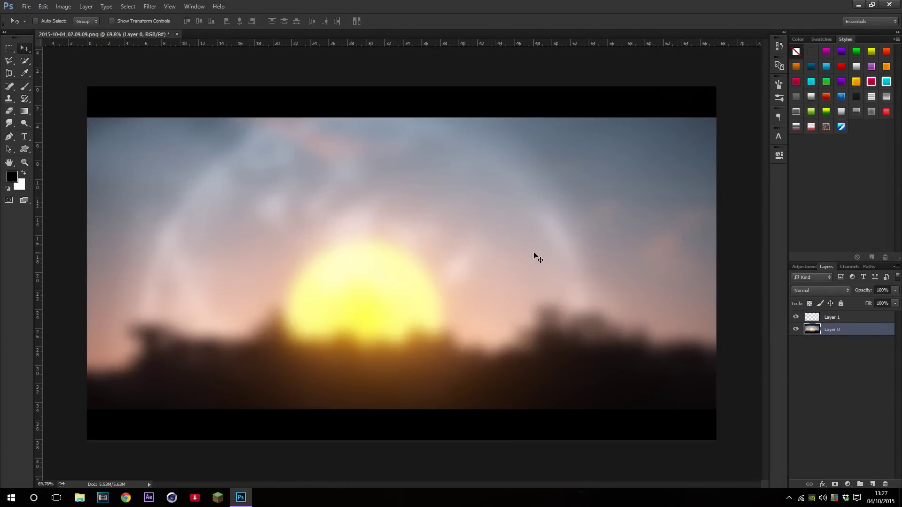
pyautogui.click(841, 318)
# Add the word TEXT over the sun with the Type tool
pyautogui.scroll(-3, 492, 247)
pyautogui.scroll(2, 399, 239)
pyautogui.scroll(1, 399, 241)
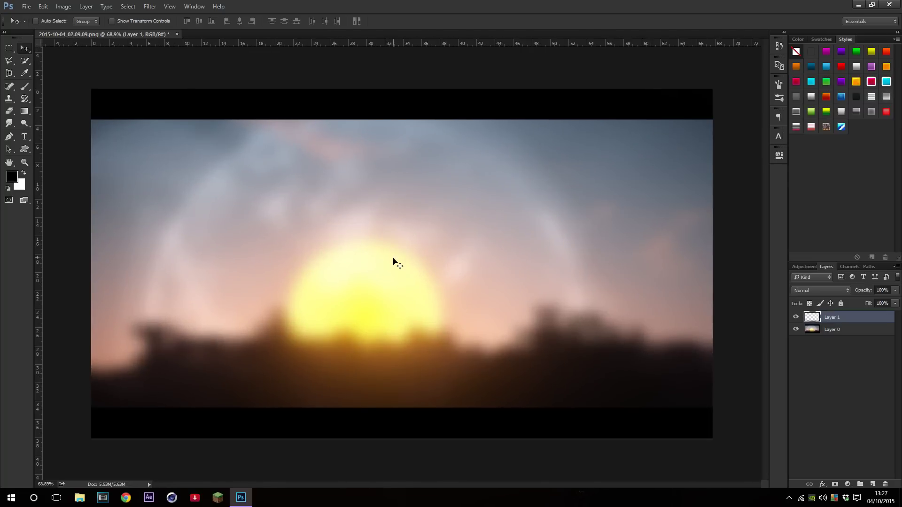
pyautogui.press('t')
pyautogui.click(380, 275)
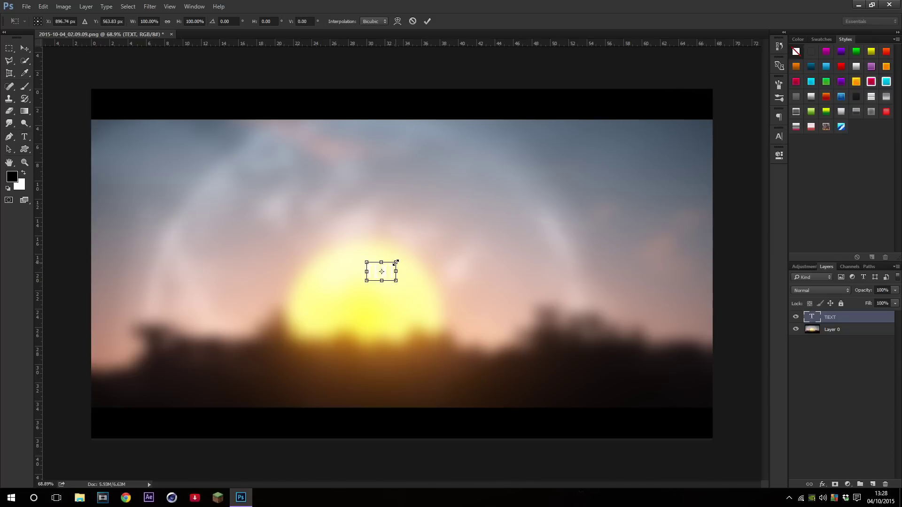
# Enlarge the word TEXT to about 259 pt and place it just right of the sun
pyautogui.moveTo(397, 258); pyautogui.dragTo(500, 196)
pyautogui.moveTo(465, 222); pyautogui.dragTo(489, 246)
pyautogui.press('Return')
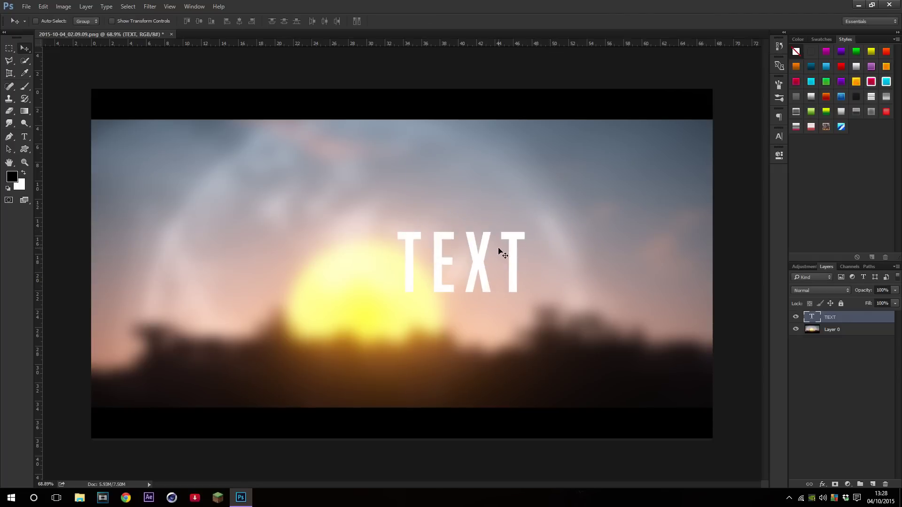
# Try out successive installed fonts on the TEXT layer to compare their looks
pyautogui.click(778, 137)
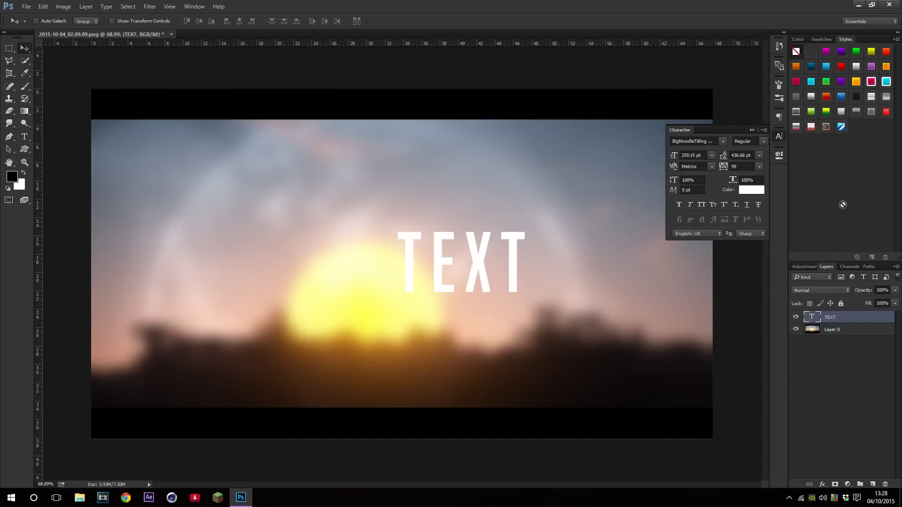
pyautogui.click(713, 141)
pyautogui.press('Down')
pyautogui.press('Down')
pyautogui.press('Down')
pyautogui.press('Down')
pyautogui.press('Down')
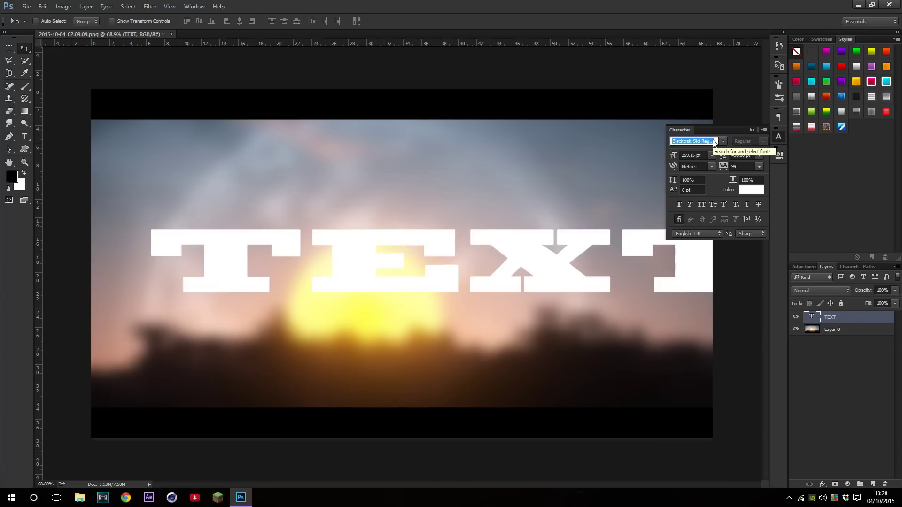
pyautogui.press('Down')
pyautogui.press('Down')
pyautogui.press('Down')
pyautogui.press('Down')
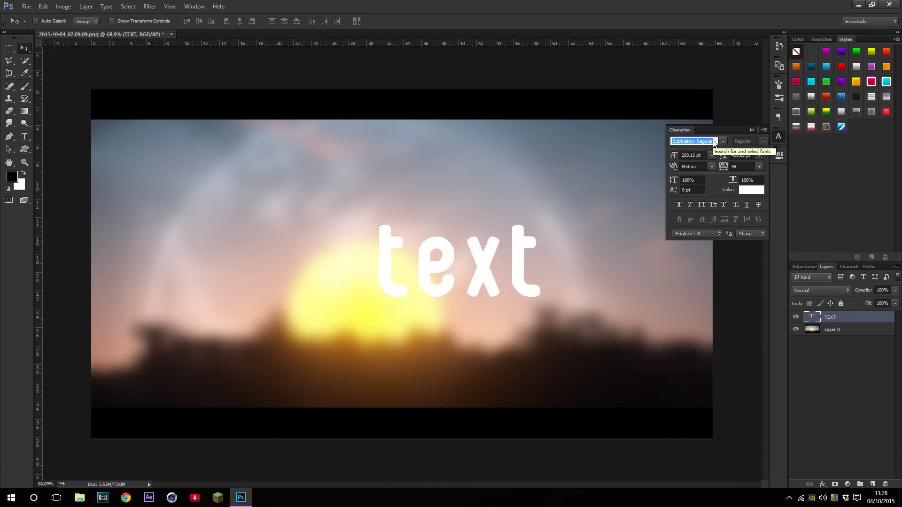
pyautogui.press('Down')
pyautogui.press('Down')
pyautogui.press('Down')
pyautogui.press('Down')
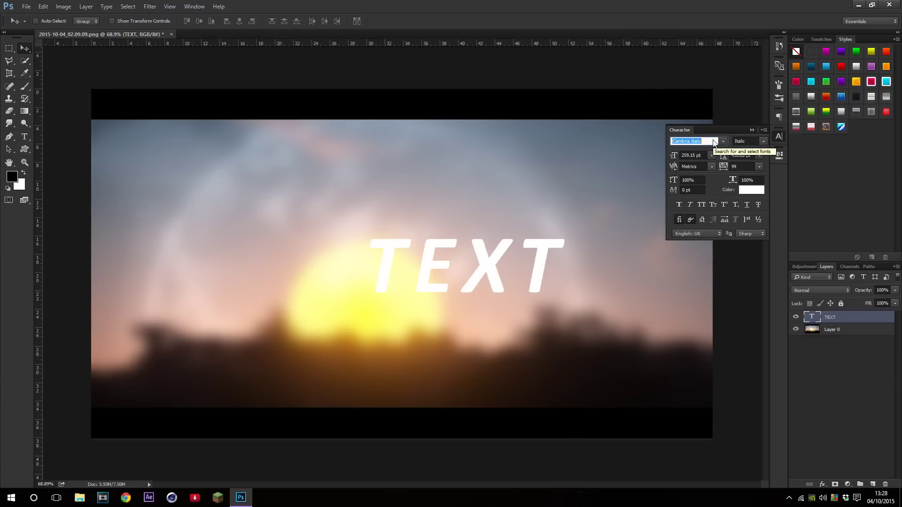
pyautogui.press('Down')
pyautogui.press('Down')
pyautogui.press('Down')
pyautogui.press('Down')
pyautogui.press('Down')
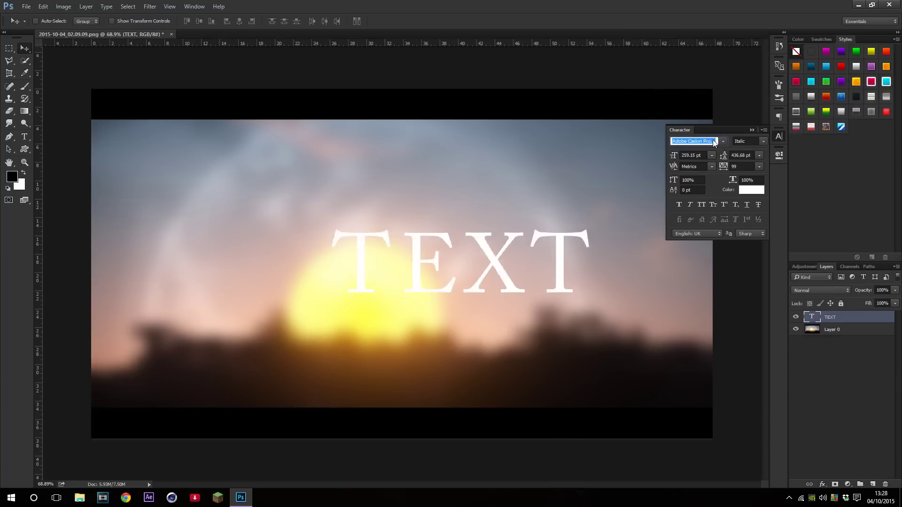
pyautogui.press('Down')
pyautogui.press('Down')
pyautogui.press('Down')
pyautogui.press('Down')
pyautogui.press('Down')
pyautogui.press('Down')
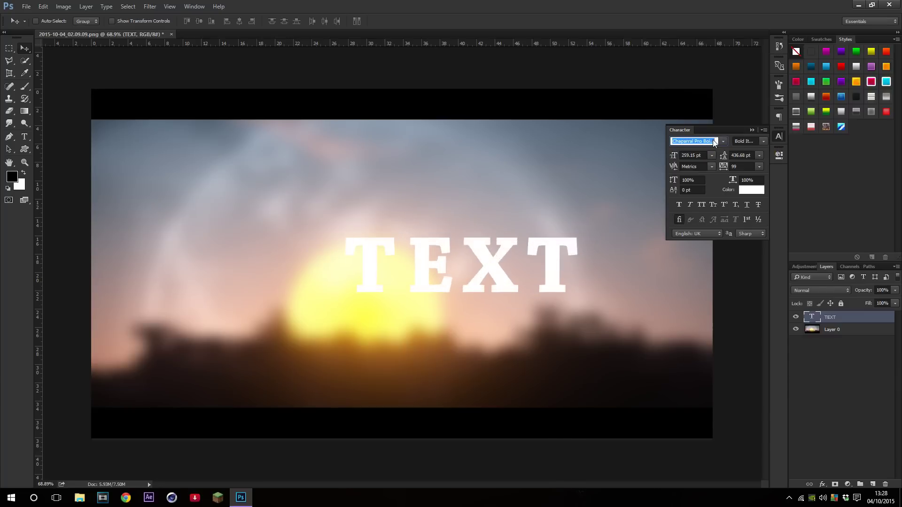
pyautogui.press('Down')
pyautogui.press('Down')
pyautogui.press('Down')
pyautogui.press('Down')
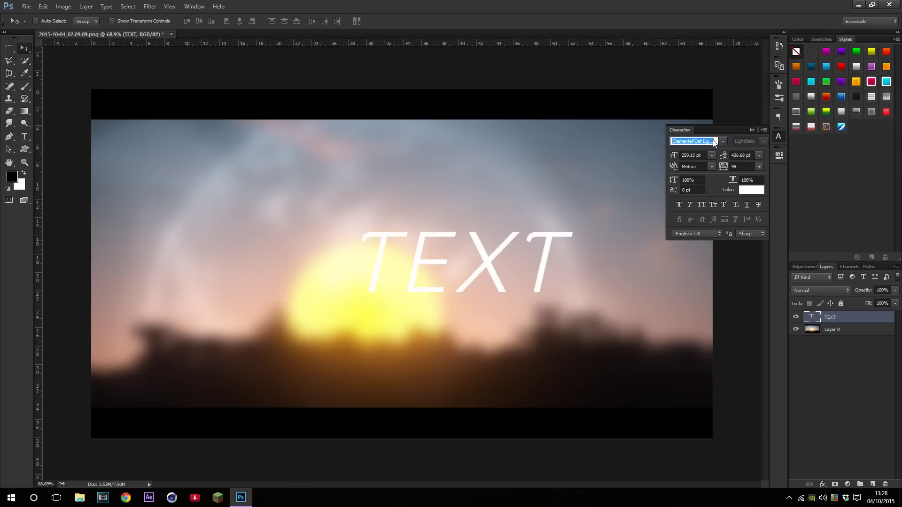
pyautogui.press('Down')
pyautogui.press('Down')
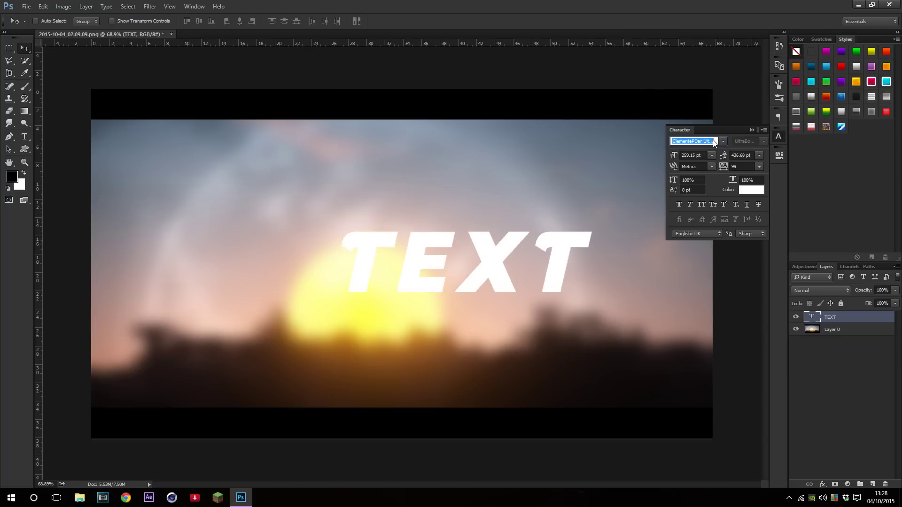
# Set the text's font to GoGoPosterPunch Regular and move the word to the horizontal middle of the image
pyautogui.write('gogo')
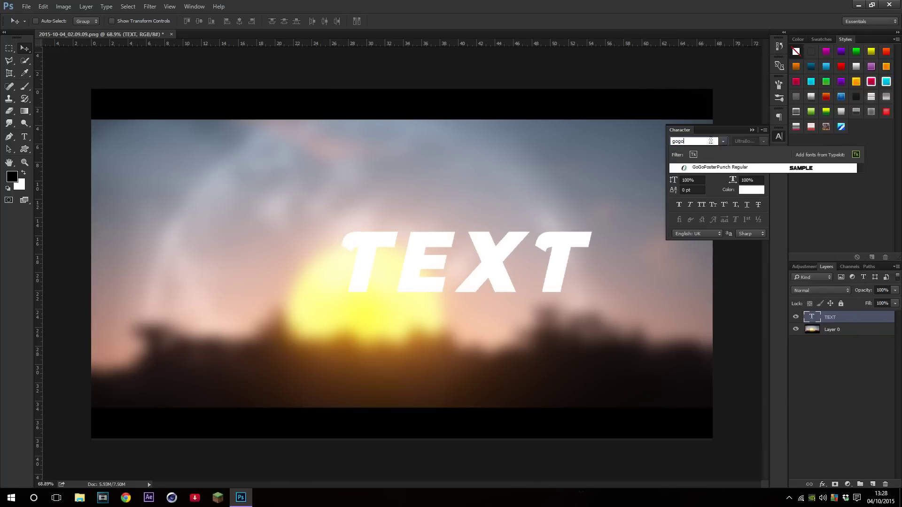
pyautogui.click(743, 168)
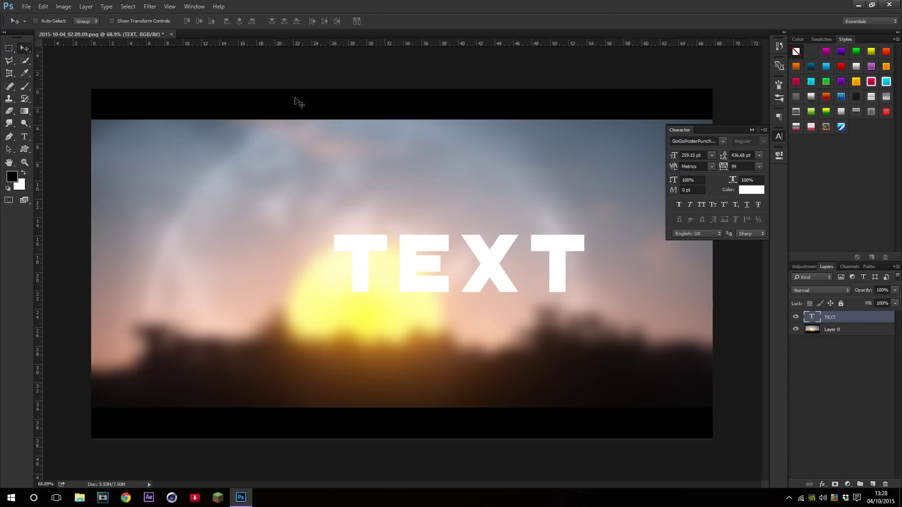
pyautogui.click(752, 129)
pyautogui.moveTo(530, 262); pyautogui.dragTo(466, 260)
pyautogui.scroll(2, 487, 265)
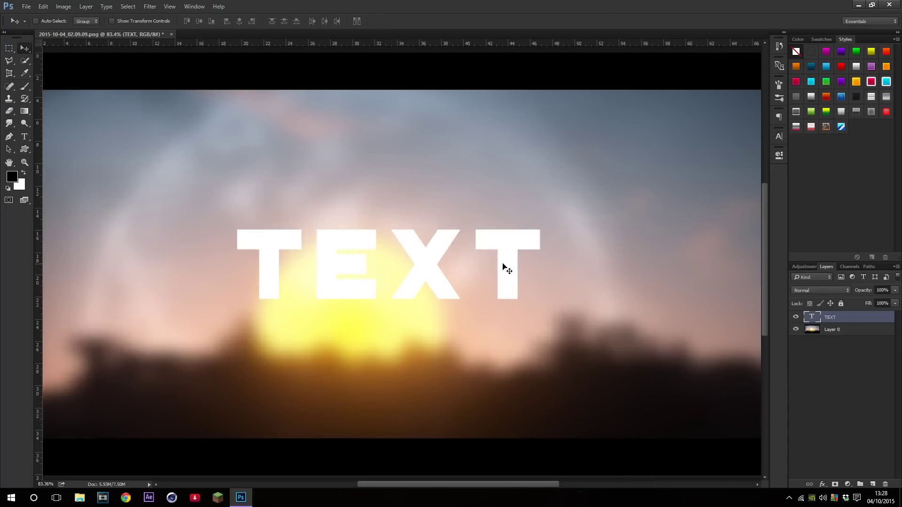
pyautogui.scroll(-4, 470, 269)
# Widen the letter spacing of TEXT to a tracking value of 1039
pyautogui.click(779, 137)
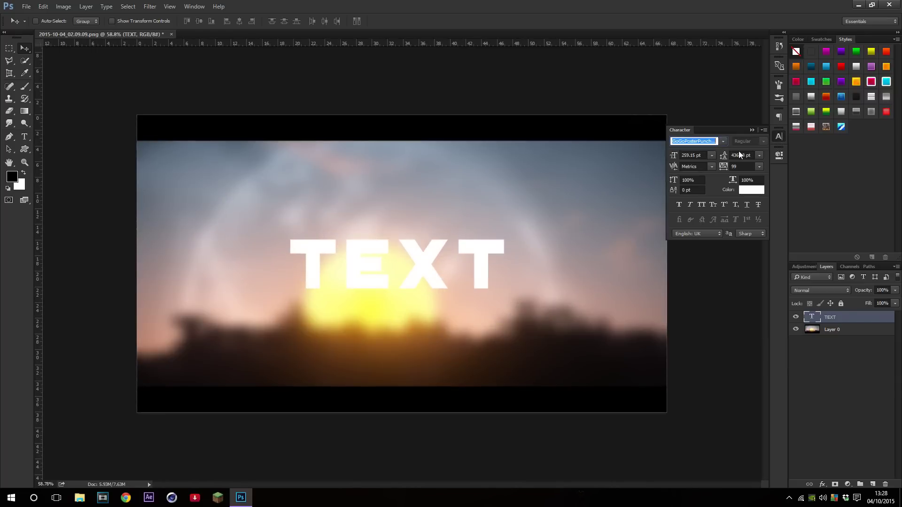
pyautogui.moveTo(726, 170); pyautogui.dragTo(747, 167)
pyautogui.scroll(-3, 512, 258)
pyautogui.scroll(3, 512, 258)
pyautogui.scroll(5, 248, 235)
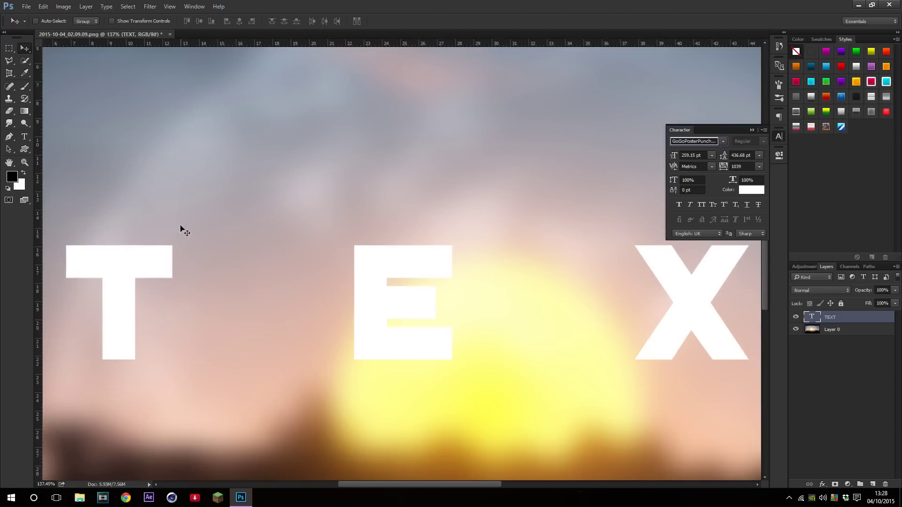
pyautogui.scroll(-3, 269, 356)
pyautogui.scroll(-3, 415, 266)
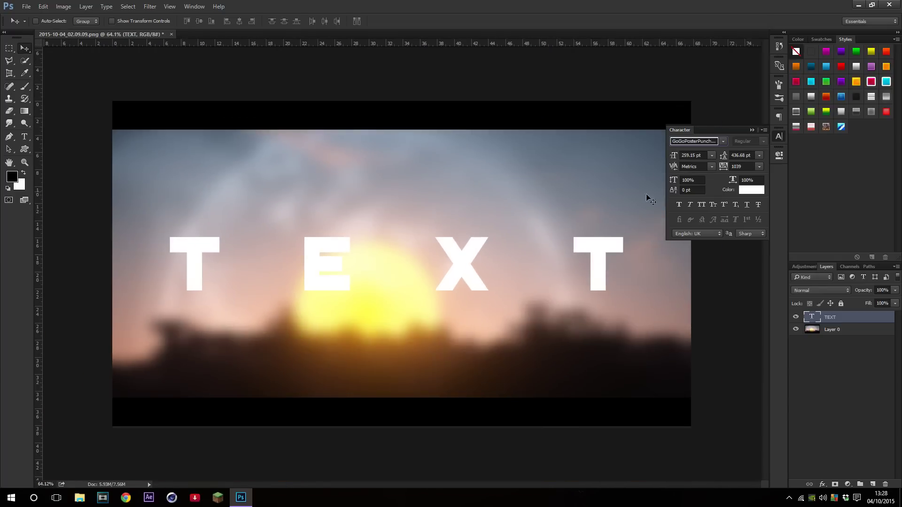
# Move the widely spaced TEXT straight up so it sits above the middle of the sun
pyautogui.moveTo(586, 251); pyautogui.dragTo(586, 212)
pyautogui.scroll(1, 586, 213)
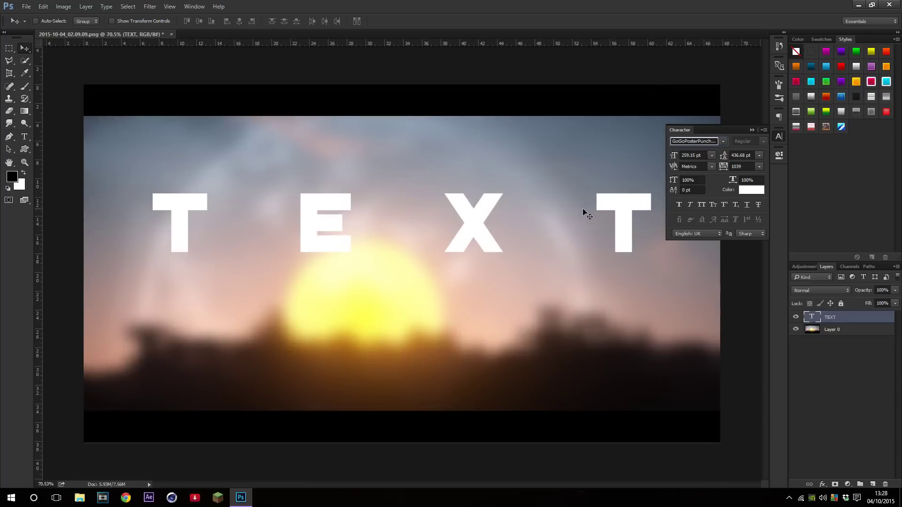
pyautogui.scroll(-3, 473, 246)
pyautogui.scroll(3, 471, 238)
pyautogui.scroll(-3, 469, 248)
pyautogui.scroll(2, 334, 286)
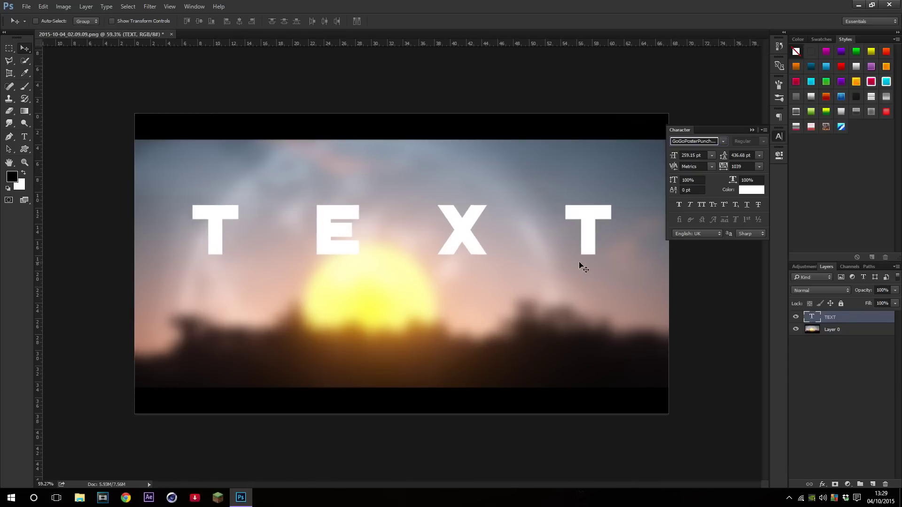
# Duplicate the TEXT layer and place the copy directly below the original word
pyautogui.press('ctrl')
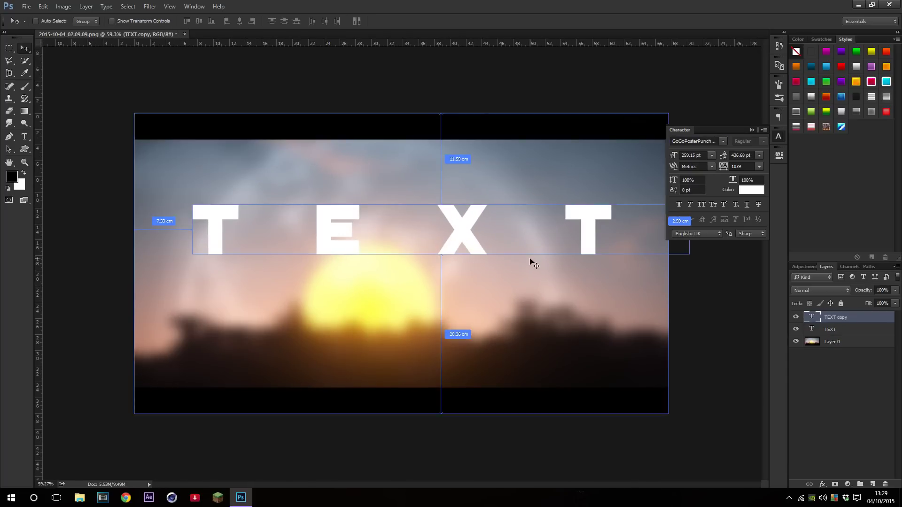
pyautogui.moveTo(534, 237); pyautogui.dragTo(530, 301)
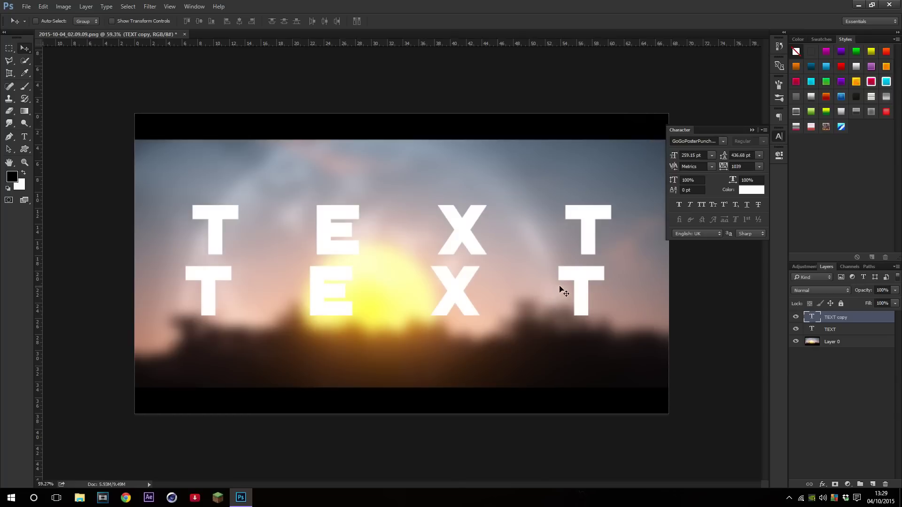
pyautogui.hotkey('ctrl', 't')
pyautogui.press('Return')
# Set the tracking of the lower TEXT copy to 100
pyautogui.moveTo(747, 167); pyautogui.dragTo(674, 171)
pyautogui.write('1')
pyautogui.press('Return')
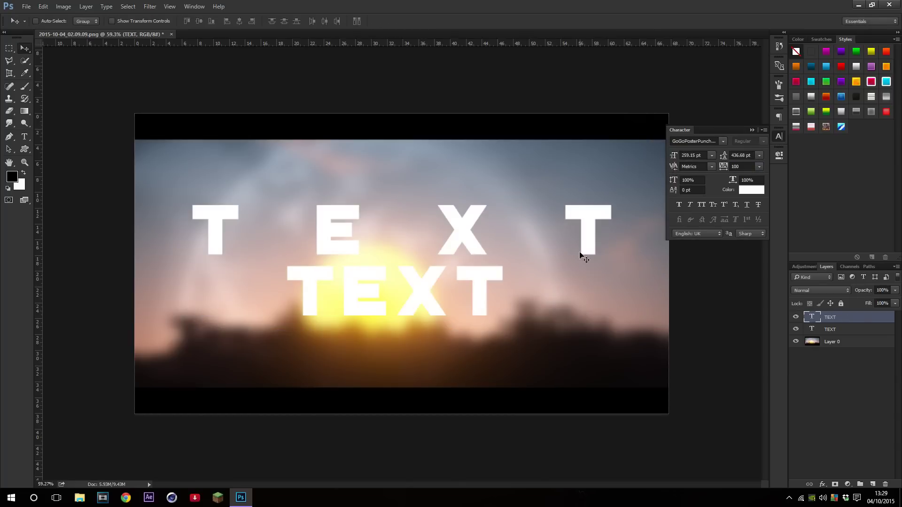
# Scale the lower TEXT copy down to about 129 pt, keeping it centred under the main word
pyautogui.hotkey('ctrl', 't')
pyautogui.moveTo(515, 254); pyautogui.dragTo(319, 278)
pyautogui.press('Return')
# Replace the lower copy's text with AEJRBGAEIORUGBAE and delete that text layer
pyautogui.press('t')
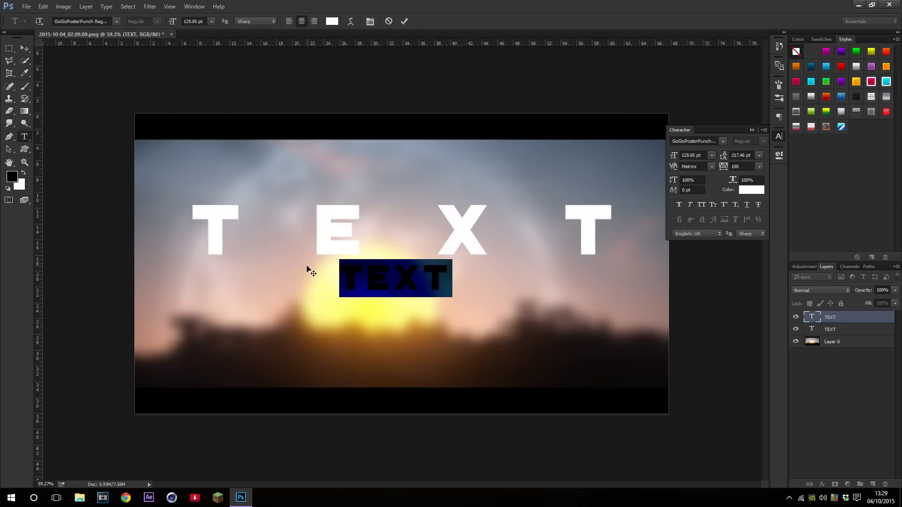
pyautogui.write('AEJRBGAEIORUGBAE')
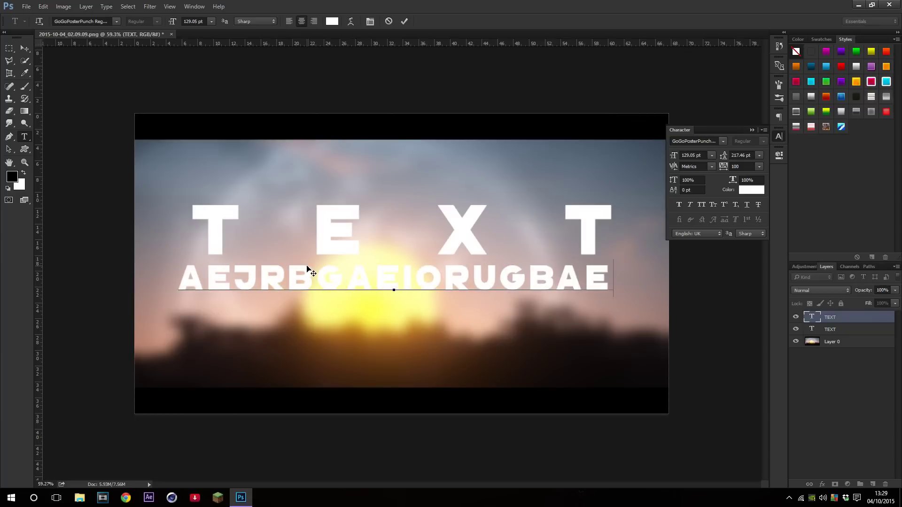
pyautogui.hotkey('ctrl', 'Return')
pyautogui.moveTo(482, 268); pyautogui.dragTo(487, 269)
pyautogui.press('Delete')
# Set the TEXT font size to 228.15 pt and reposition the word near the middle of the image
pyautogui.moveTo(500, 235); pyautogui.dragTo(498, 266)
pyautogui.moveTo(672, 156)
pyautogui.mouseDown()
pyautogui.moveTo(642, 158)
pyautogui.moveTo(694, 159)
pyautogui.moveTo(679, 158)
pyautogui.mouseUp()
pyautogui.press('ctrl')
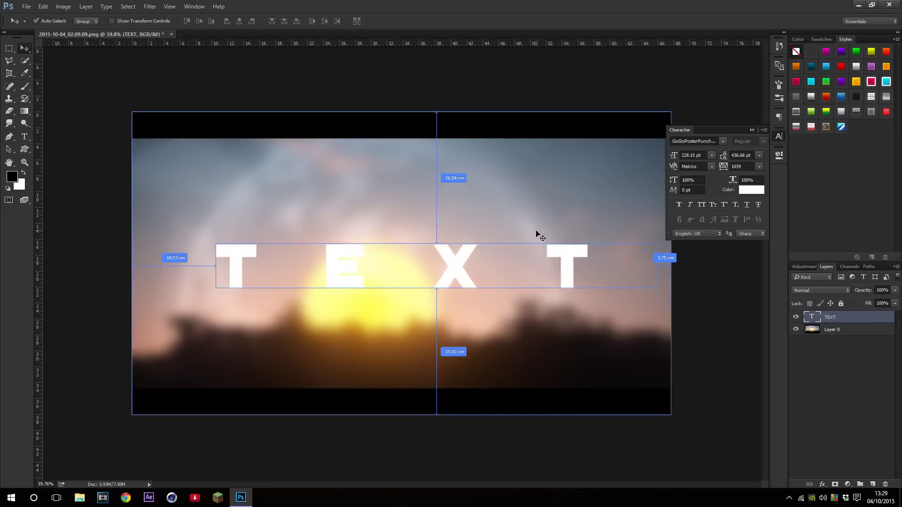
pyautogui.hotkey('ctrl', 't')
pyautogui.moveTo(505, 267)
pyautogui.mouseDown()
pyautogui.moveTo(495, 257)
pyautogui.moveTo(503, 258)
pyautogui.mouseUp()
pyautogui.press('Return')
# Try stretching the text with the vertical scale setting and undo the change
pyautogui.moveTo(673, 180); pyautogui.dragTo(745, 182)
pyautogui.moveTo(672, 181); pyautogui.dragTo(724, 182)
pyautogui.scroll(-4, 581, 196)
pyautogui.scroll(4, 576, 200)
pyautogui.hotkey('ctrl', 'alt', 'z')
pyautogui.hotkey('ctrl', 'alt', 'z')
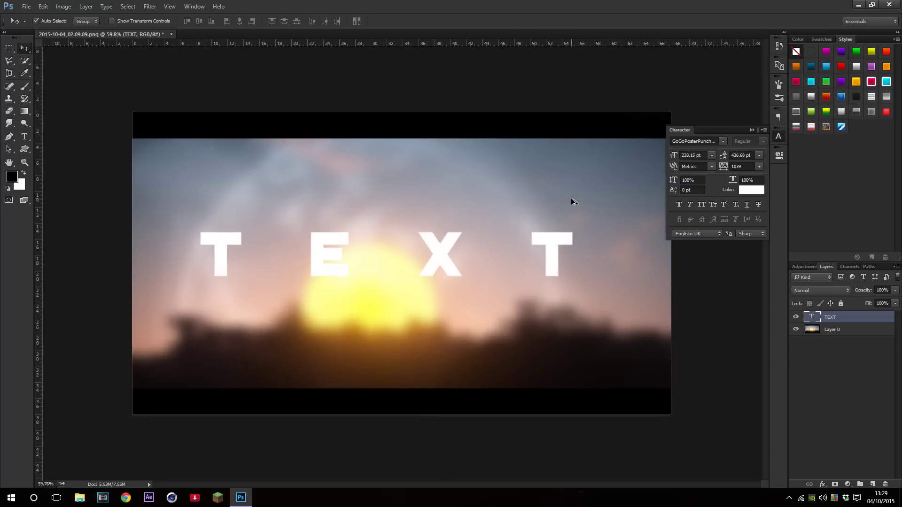
# Try squashing the height of TEXT from its upper edge with Free Transform and cancel it
pyautogui.scroll(3, 576, 216)
pyautogui.hotkey('ctrl', 't')
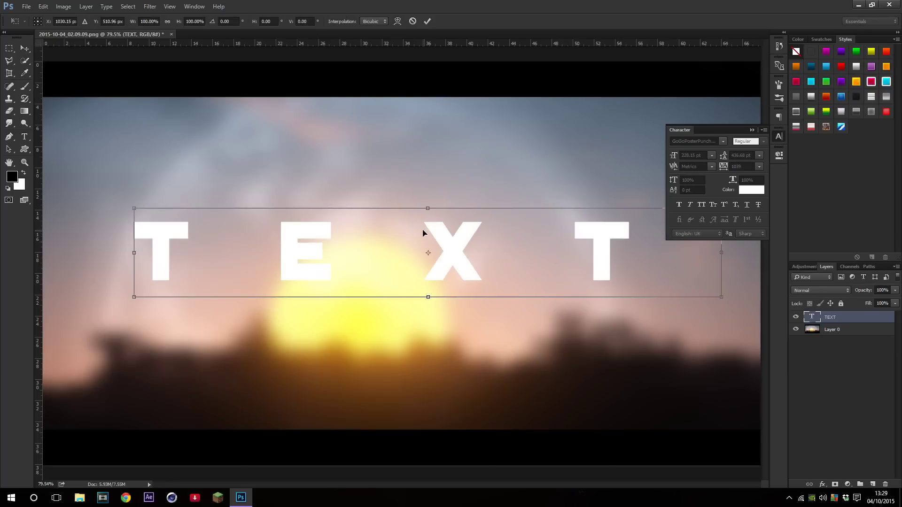
pyautogui.moveTo(427, 208); pyautogui.dragTo(425, 245)
pyautogui.press('Escape')
# Set the baseline shift of the TEXT layer to 19 pt
pyautogui.moveTo(670, 191); pyautogui.dragTo(641, 187)
pyautogui.write('75')
pyautogui.press('Return')
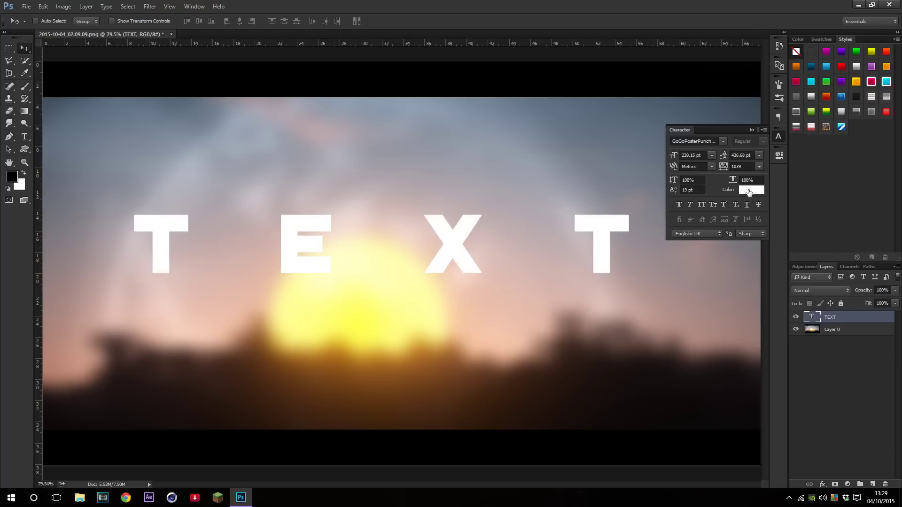
# Try Faux Bold and Faux Italic on the TEXT layer, turning each off again
pyautogui.click(679, 205)
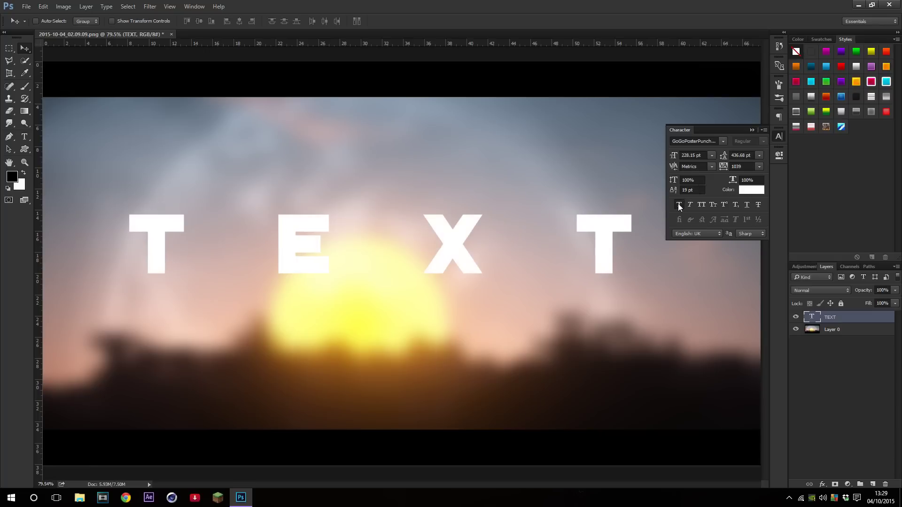
pyautogui.click(679, 206)
pyautogui.click(691, 204)
pyautogui.click(691, 204)
pyautogui.click(677, 204)
pyautogui.click(677, 204)
pyautogui.click(688, 204)
pyautogui.click(688, 204)
pyautogui.click(681, 204)
pyautogui.click(681, 204)
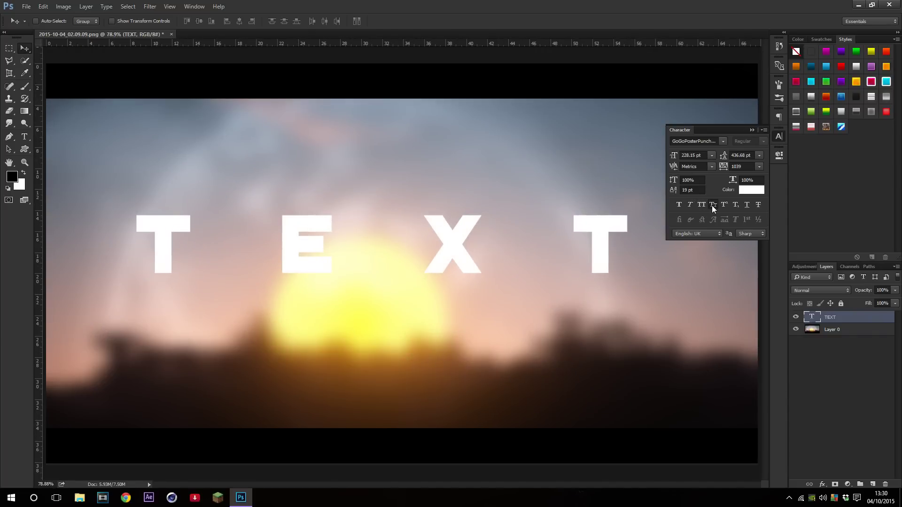
# Apply the Superscript style to the word TEXT
pyautogui.click(724, 204)
pyautogui.click(724, 205)
pyautogui.click(724, 205)
pyautogui.scroll(3, 489, 222)
pyautogui.scroll(2, 489, 224)
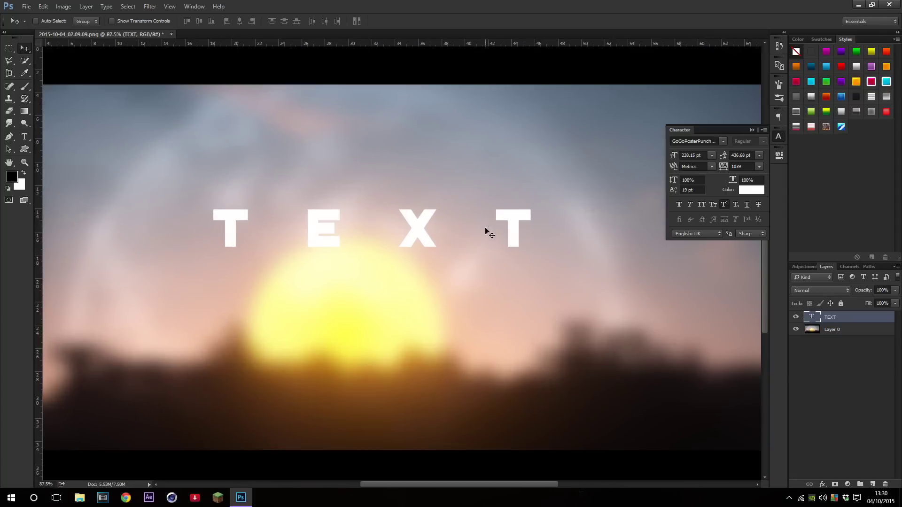
pyautogui.scroll(-2, 461, 297)
pyautogui.scroll(2, 463, 298)
pyautogui.scroll(1, 460, 296)
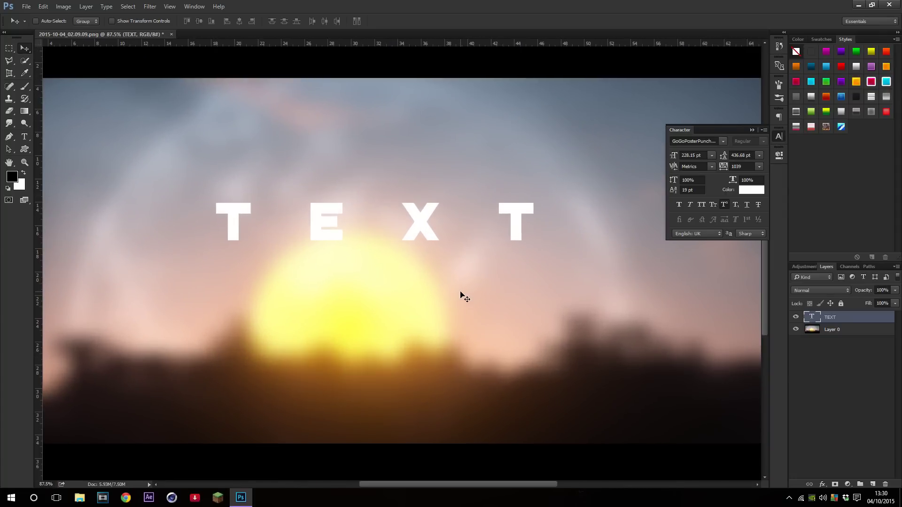
pyautogui.scroll(-2, 470, 289)
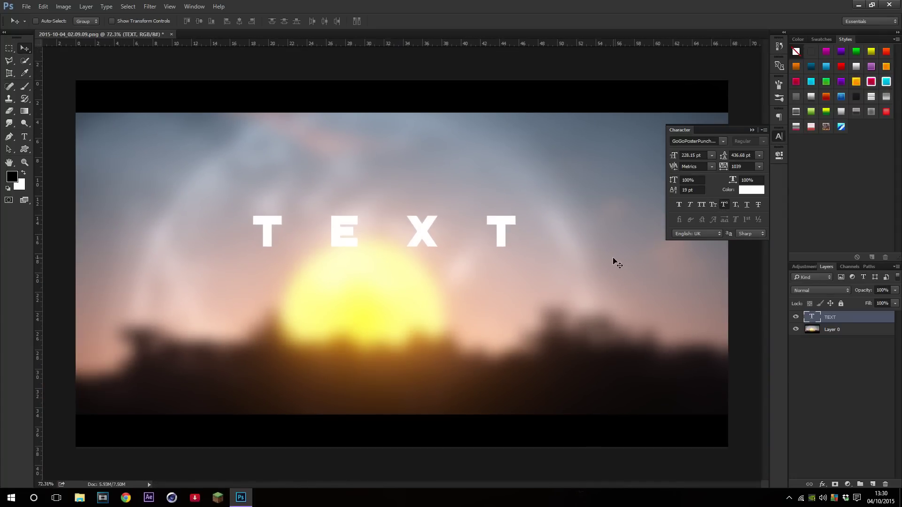
# Turn off Superscript on the TEXT layer and try Subscript, switching it off again
pyautogui.scroll(1, 616, 263)
pyautogui.click(725, 205)
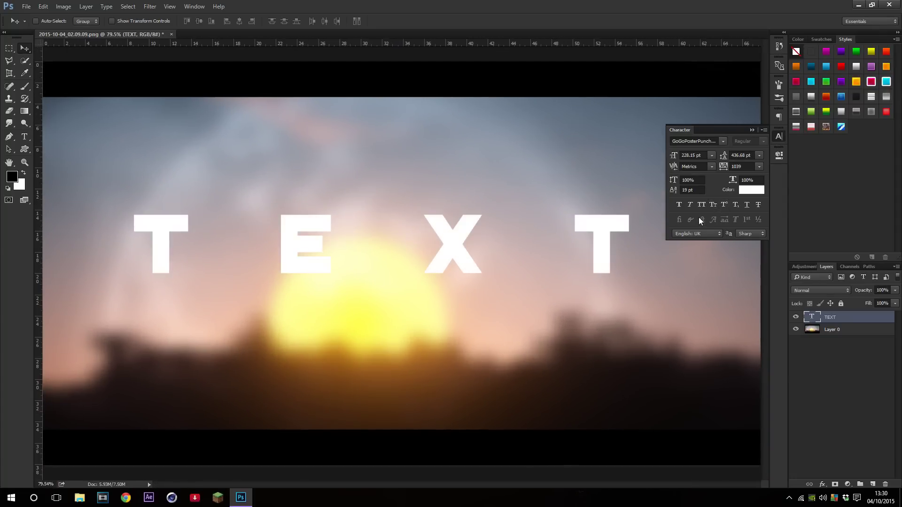
pyautogui.click(735, 205)
pyautogui.click(736, 206)
# Try Underline and Strikethrough on the TEXT layer, turning each off again
pyautogui.click(747, 205)
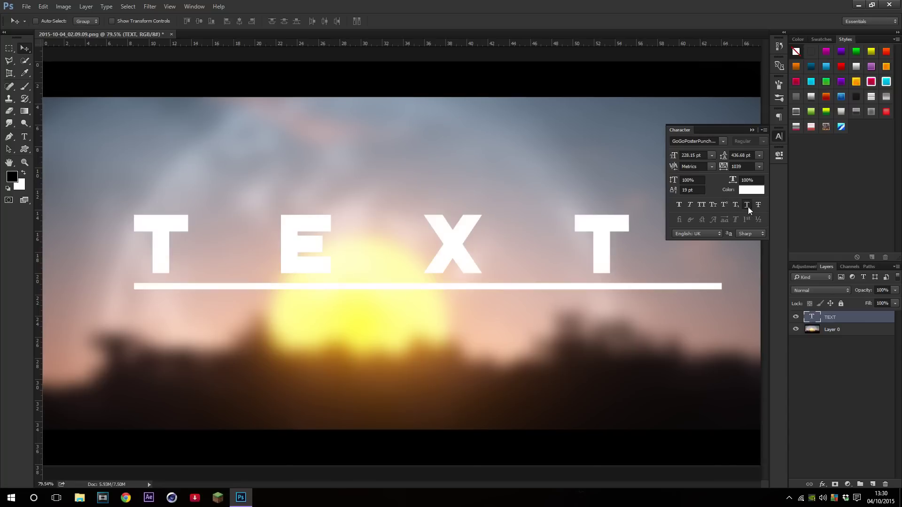
pyautogui.click(748, 207)
pyautogui.click(758, 204)
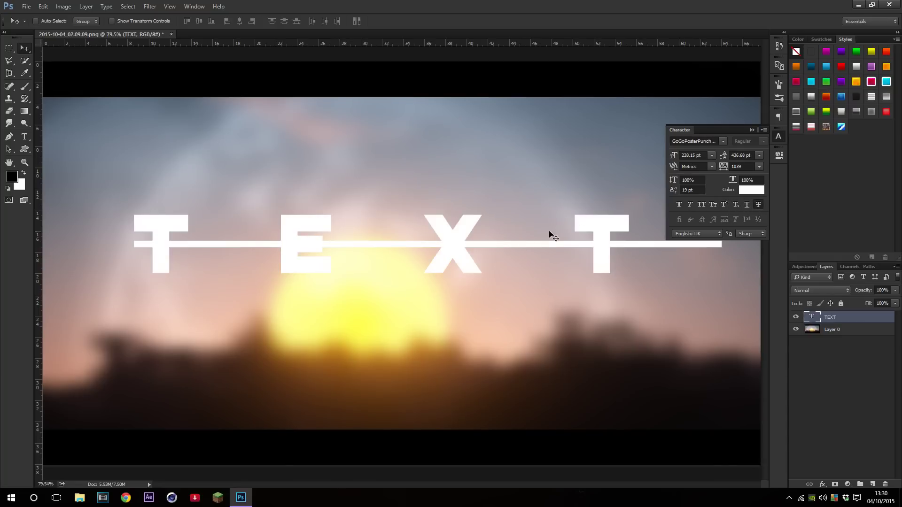
pyautogui.scroll(-5, 516, 240)
pyautogui.scroll(3, 510, 241)
pyautogui.click(758, 204)
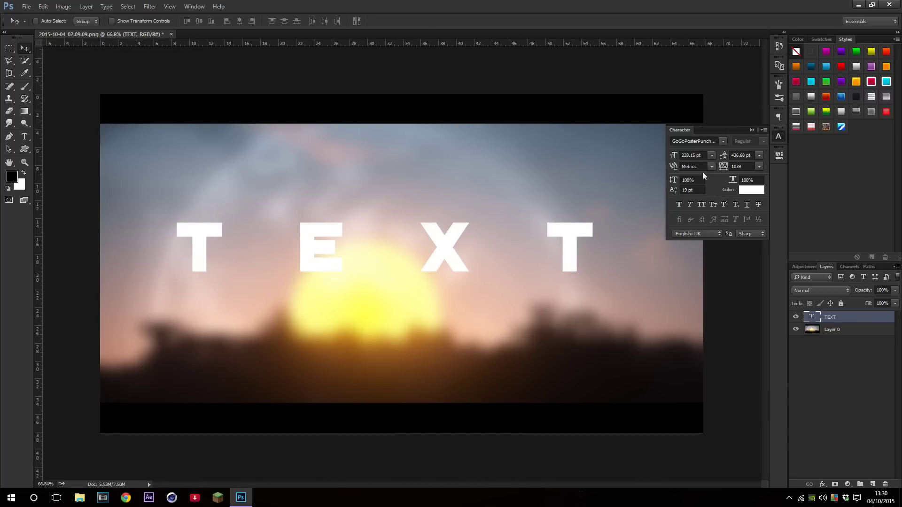
# Set the tracking of the TEXT layer to 1019 and move the word slightly down on the image
pyautogui.click(724, 168)
pyautogui.moveTo(724, 168); pyautogui.dragTo(724, 168)
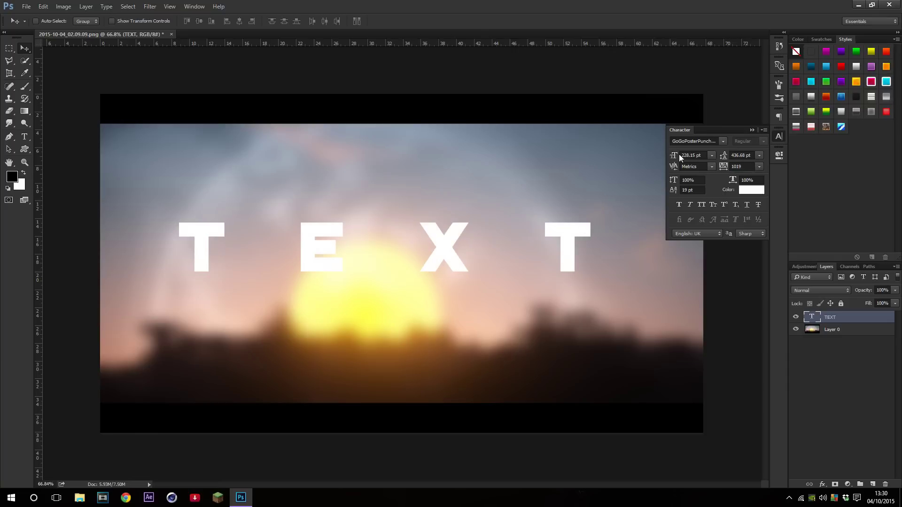
pyautogui.click(754, 130)
pyautogui.scroll(-4, 534, 292)
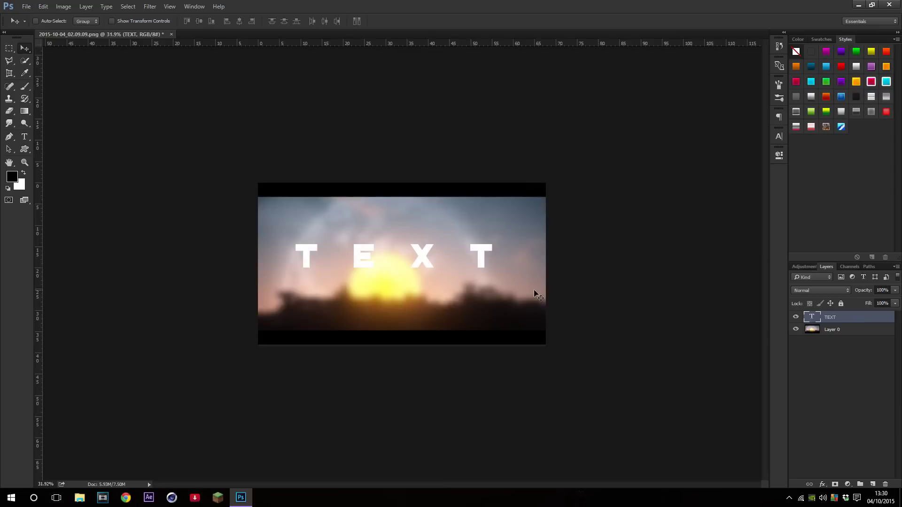
pyautogui.scroll(4, 534, 287)
pyautogui.moveTo(542, 251)
pyautogui.mouseDown()
pyautogui.moveTo(552, 264)
pyautogui.moveTo(545, 265)
pyautogui.mouseUp()
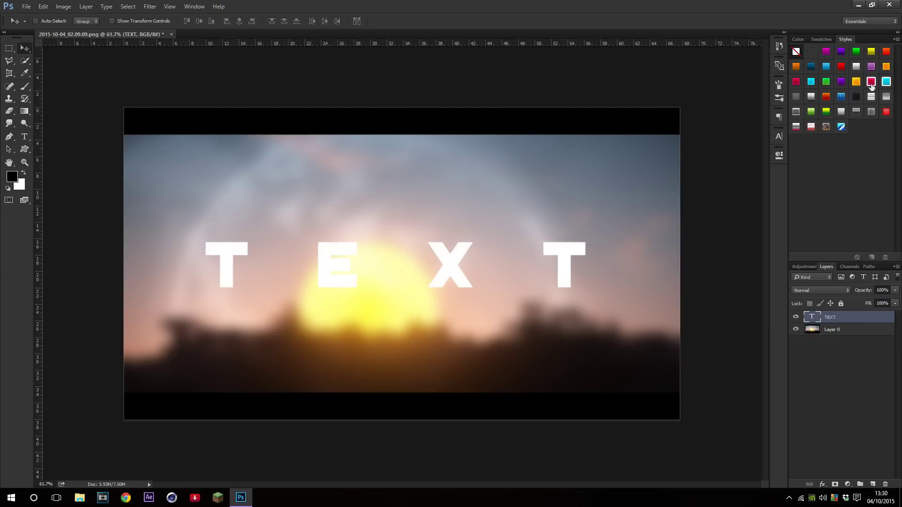
# Try the blue striped preset style and two other preset styles on the TEXT layer, and undo them all
pyautogui.click(840, 126)
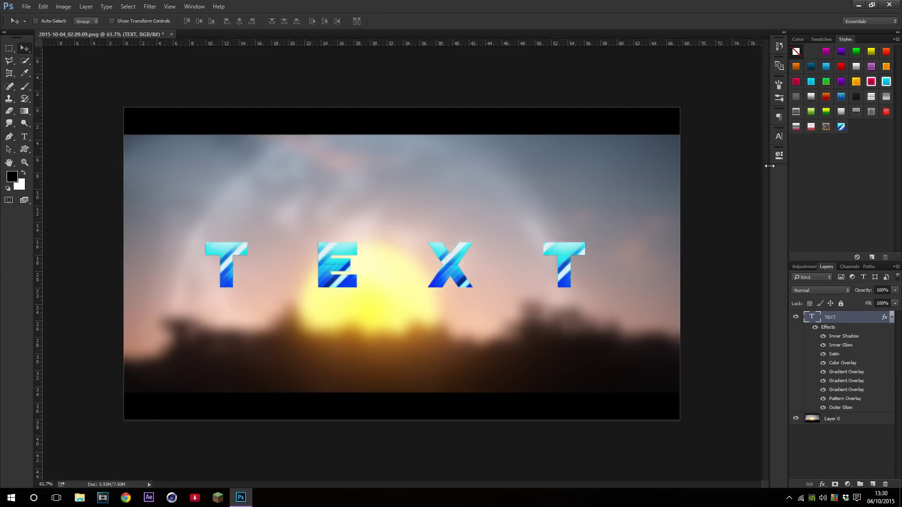
pyautogui.scroll(1, 667, 194)
pyautogui.scroll(-1, 669, 193)
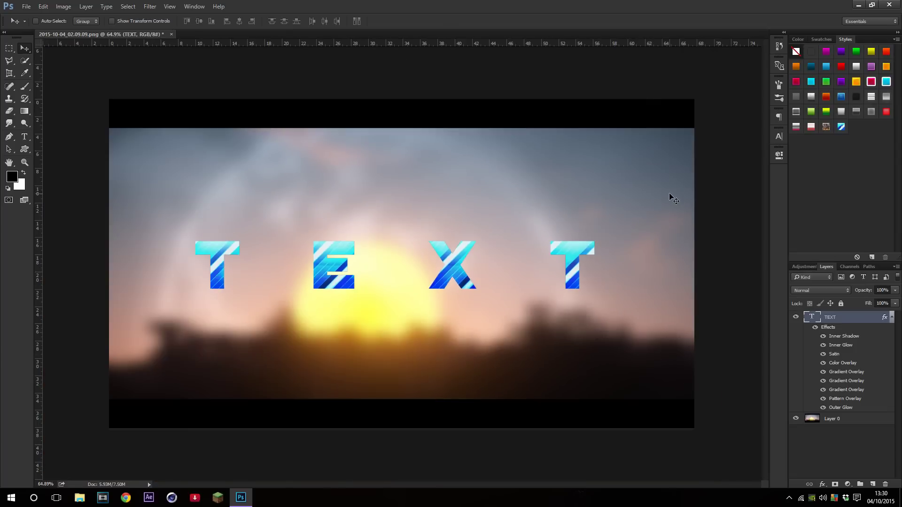
pyautogui.click(826, 127)
pyautogui.click(826, 111)
pyautogui.hotkey('ctrl', 'alt', 'z')
pyautogui.hotkey('ctrl', 'alt', 'z')
pyautogui.hotkey('ctrl', 'alt', 'z')
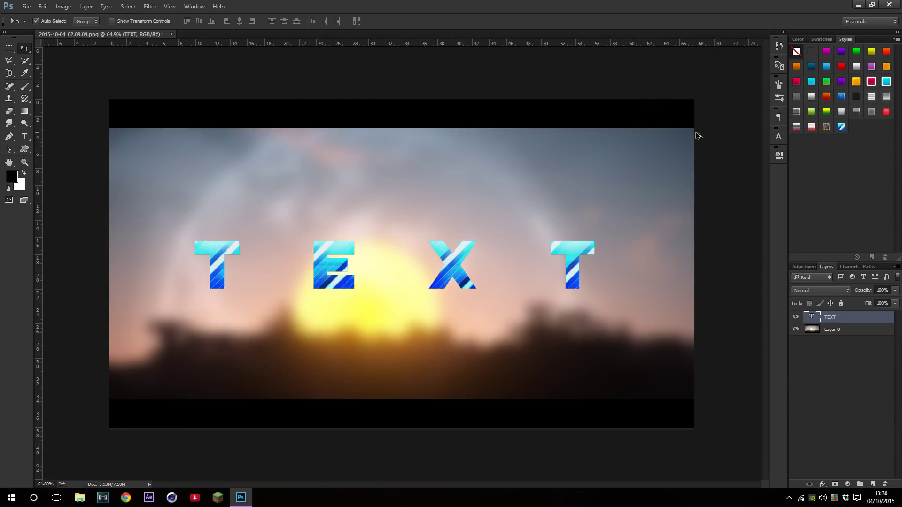
# Open the Layer Style settings of the TEXT layer and move the dialog over the image
pyautogui.doubleClick(887, 322)
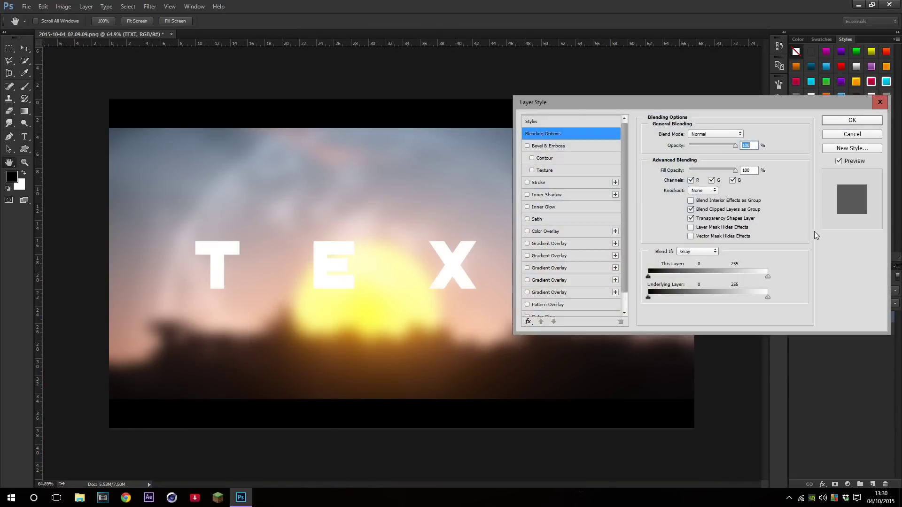
pyautogui.moveTo(650, 100); pyautogui.dragTo(478, 96)
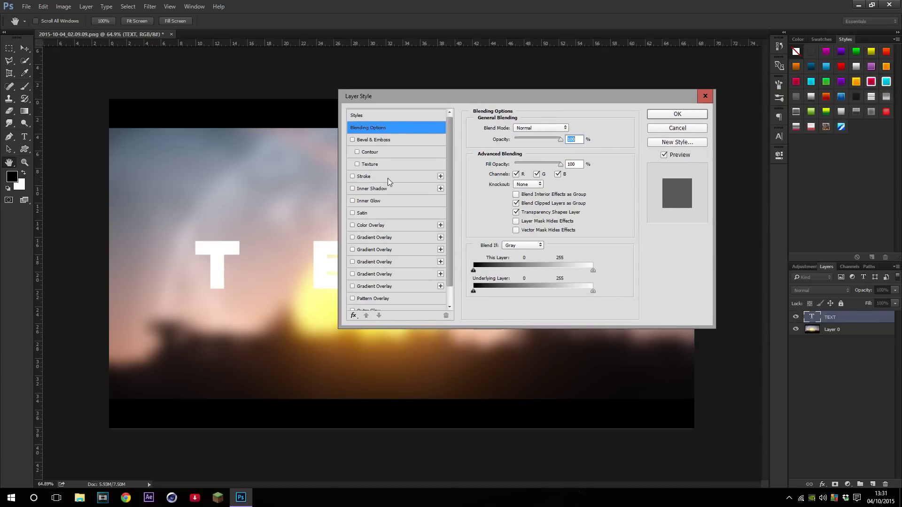
pyautogui.scroll(-2, 451, 190)
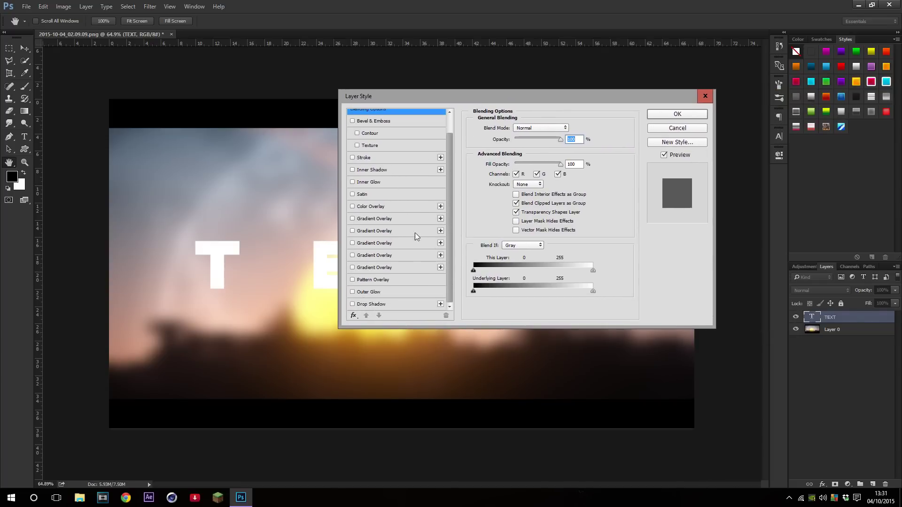
# Try the second, first and last Gradient Overlay entries on the TEXT layer, turning each off again
pyautogui.click(359, 233)
pyautogui.click(353, 232)
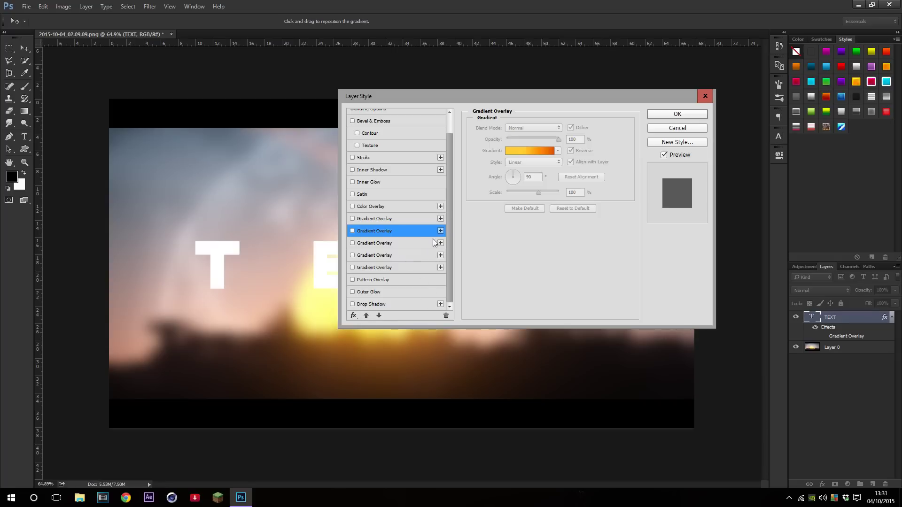
pyautogui.scroll(2, 394, 143)
pyautogui.click(362, 116)
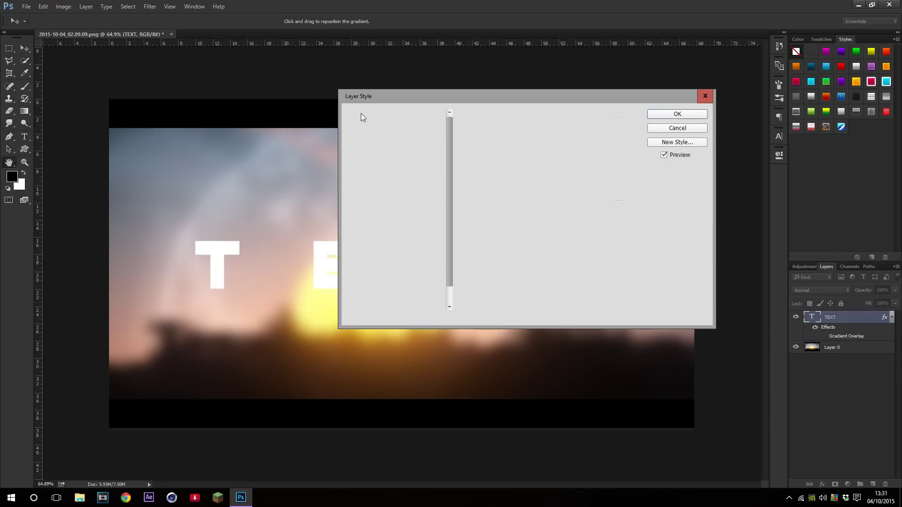
pyautogui.click(369, 128)
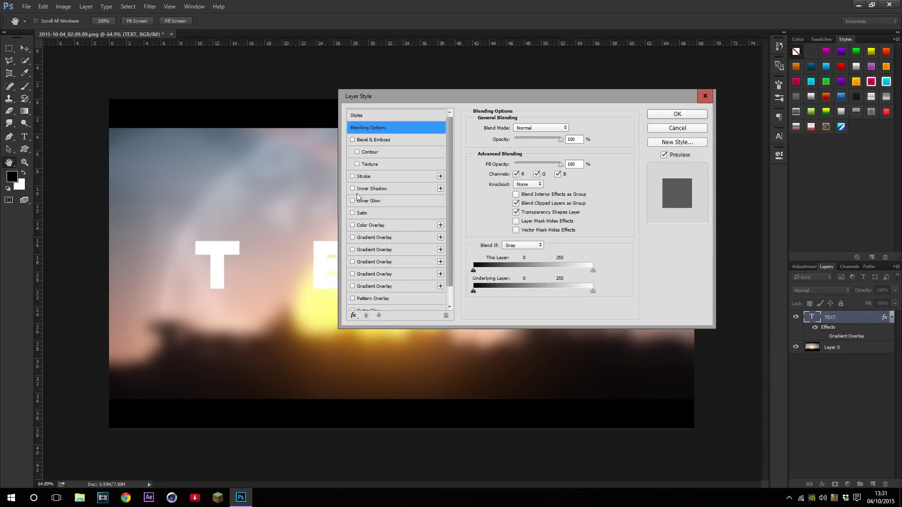
pyautogui.click(424, 239)
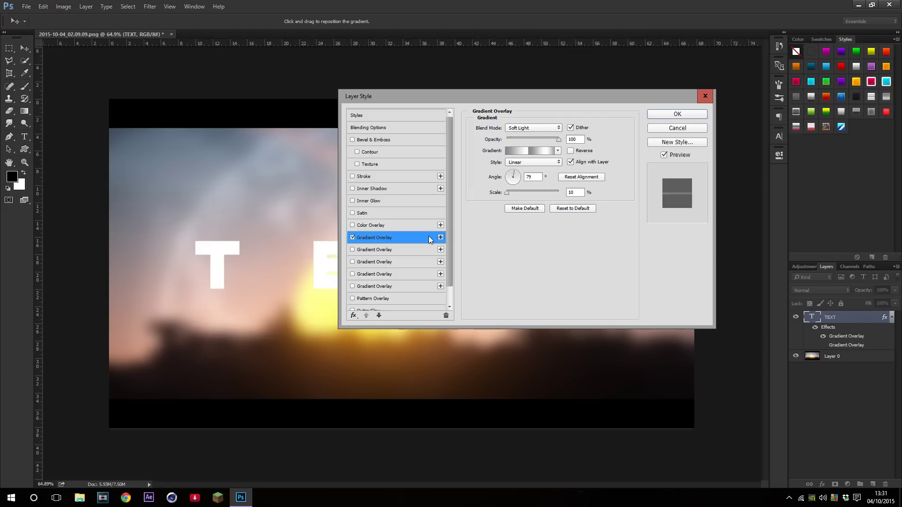
pyautogui.click(352, 237)
pyautogui.scroll(-2, 414, 276)
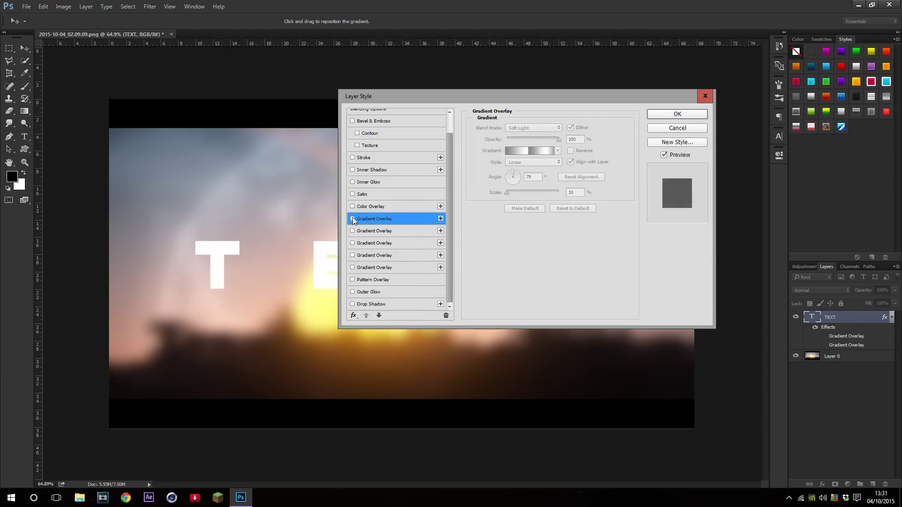
pyautogui.click(360, 268)
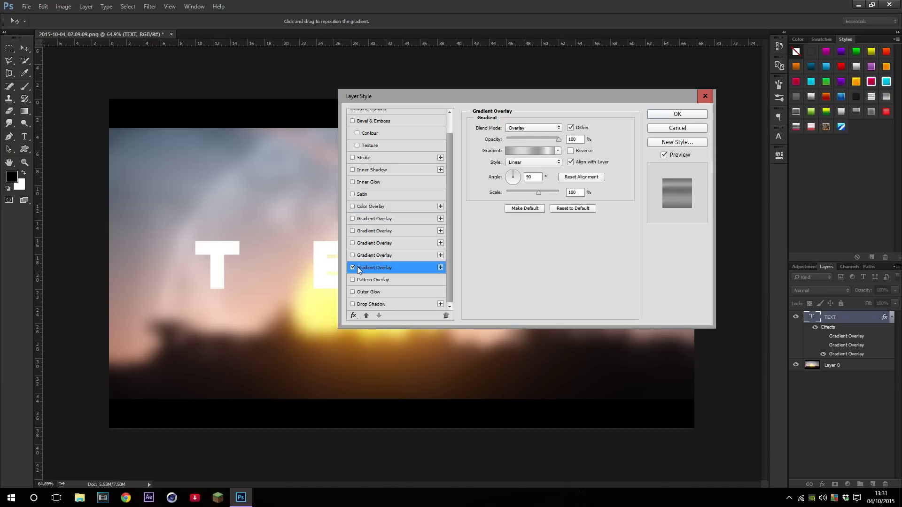
pyautogui.click(353, 268)
# Add the first Gradient Overlay to the TEXT layer, reset it to its default settings and confirm the layer style
pyautogui.click(390, 218)
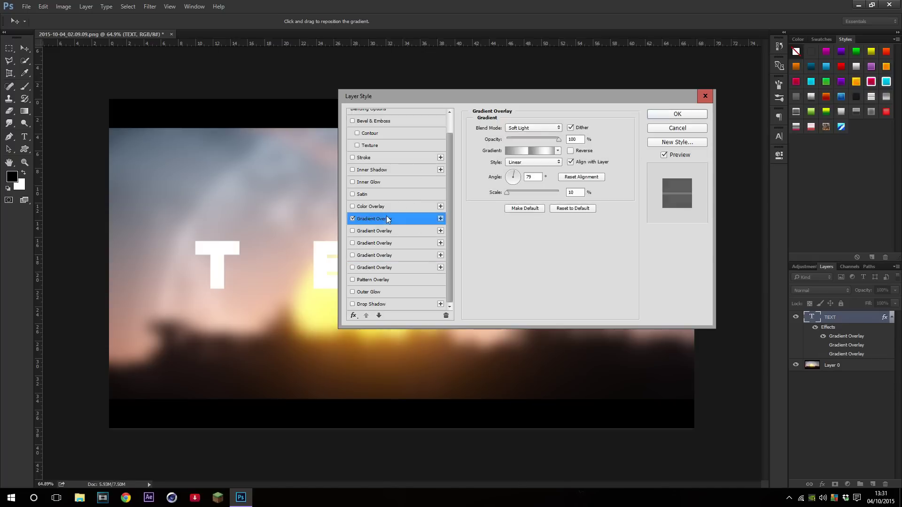
pyautogui.click(526, 128)
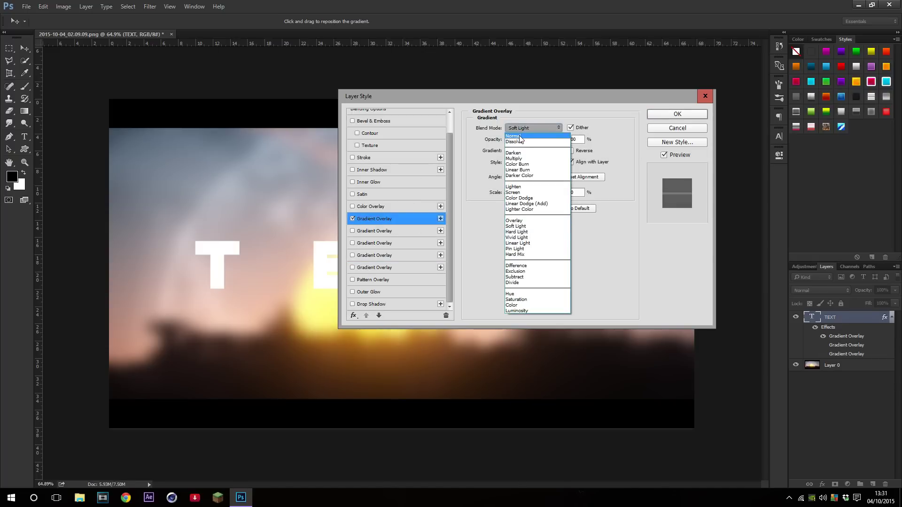
pyautogui.click(522, 171)
pyautogui.click(572, 208)
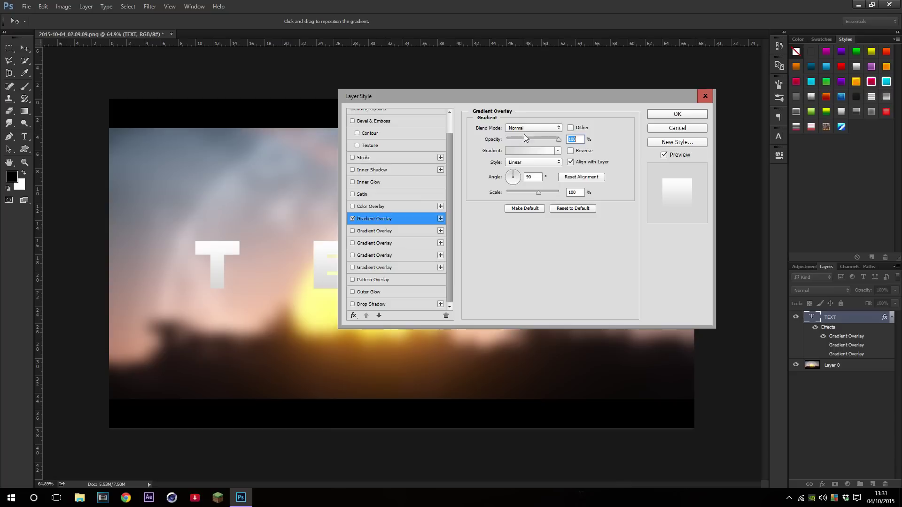
pyautogui.moveTo(520, 100); pyautogui.dragTo(621, 189)
pyautogui.moveTo(449, 186); pyautogui.dragTo(253, 51)
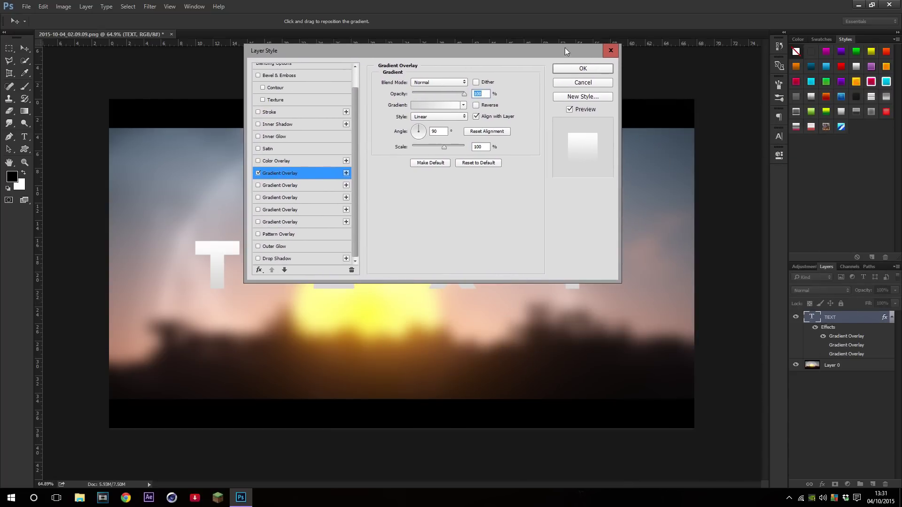
pyautogui.moveTo(568, 49); pyautogui.dragTo(357, 41)
pyautogui.press('Return')
pyautogui.scroll(-5, 585, 205)
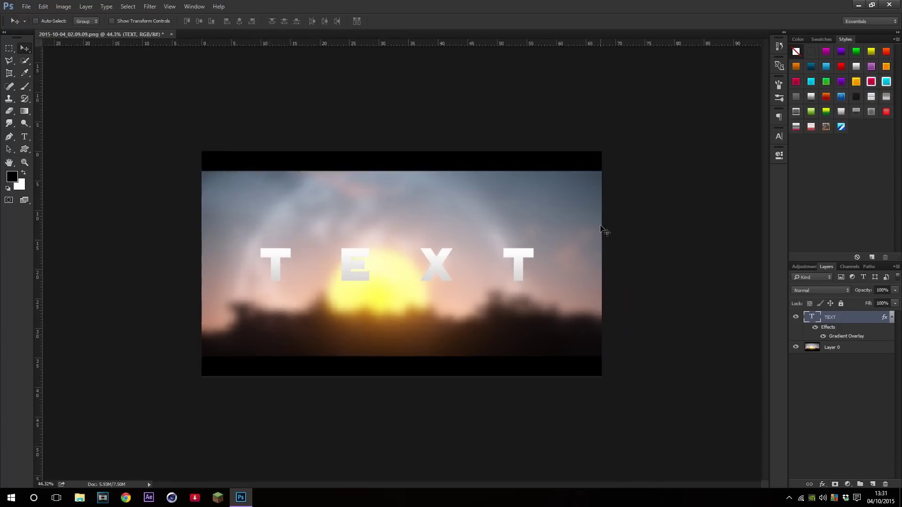
# Reopen the Gradient Overlay settings of the TEXT layer and move the dialog clear of the title
pyautogui.doubleClick(860, 320)
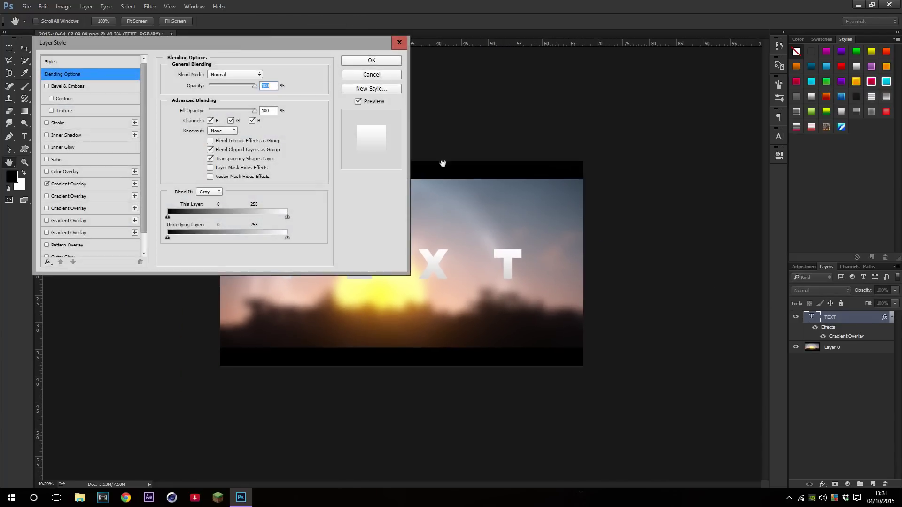
pyautogui.moveTo(244, 45); pyautogui.dragTo(763, 55)
pyautogui.click(606, 194)
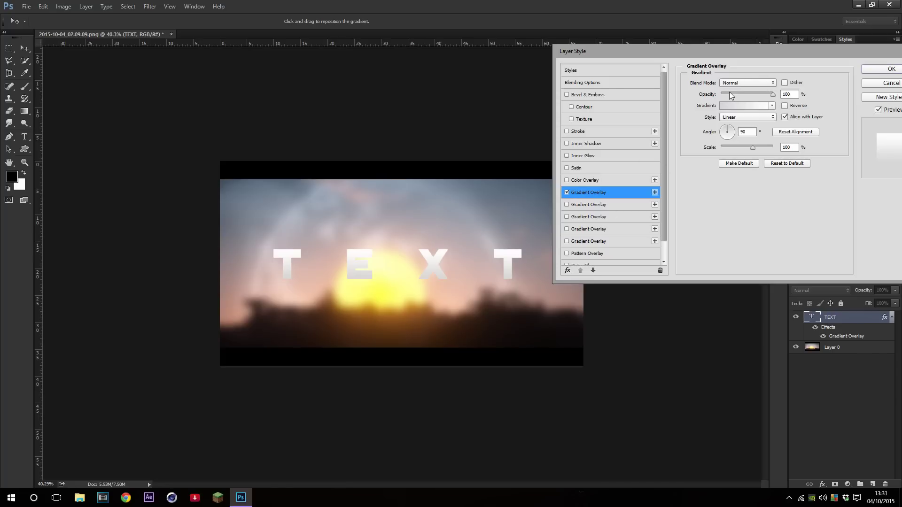
# Browse the preset gradients in the Gradient Editor and close it without choosing one
pyautogui.click(731, 105)
pyautogui.scroll(-2, 683, 130)
pyautogui.scroll(2, 683, 130)
pyautogui.scroll(-2, 826, 118)
pyautogui.scroll(1, 841, 106)
pyautogui.scroll(1, 758, 108)
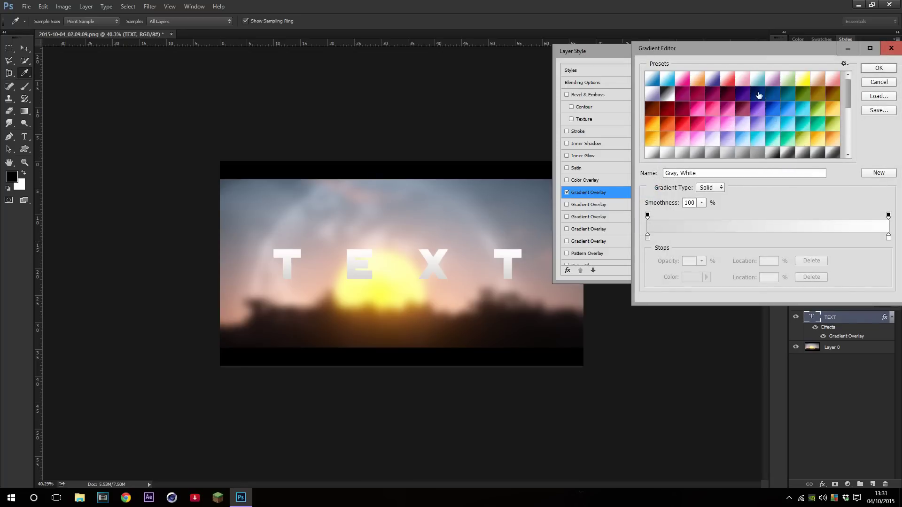
pyautogui.press('Escape')
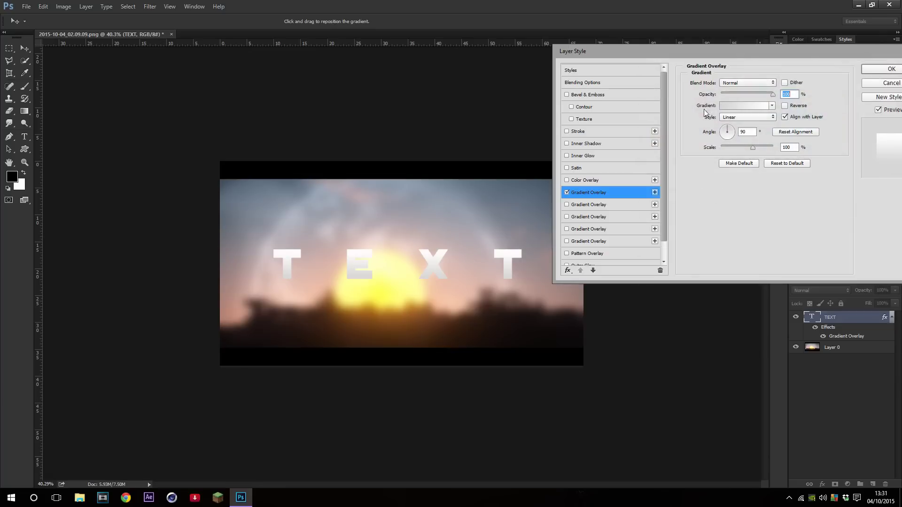
# Set the colour stop at location 0% of the overlay's gradient to white
pyautogui.click(741, 107)
pyautogui.click(648, 239)
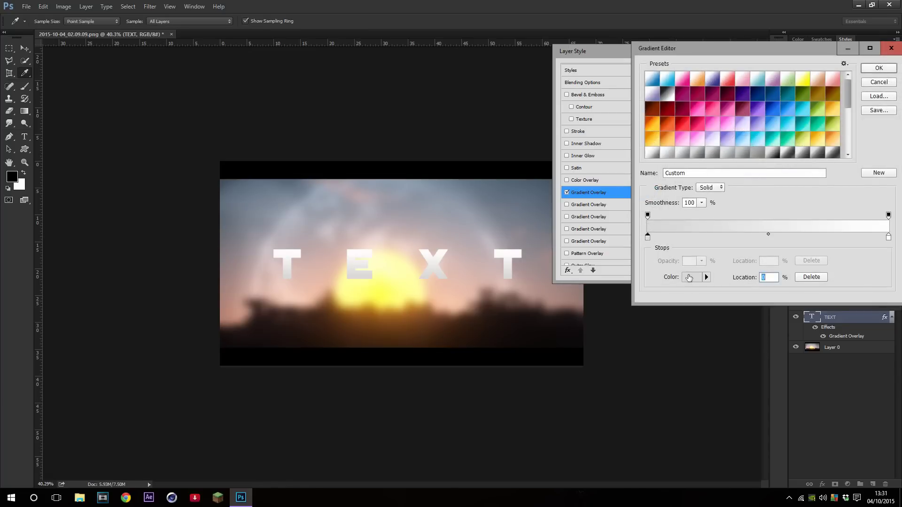
pyautogui.click(689, 277)
pyautogui.moveTo(597, 164); pyautogui.dragTo(545, 129)
pyautogui.click(804, 153)
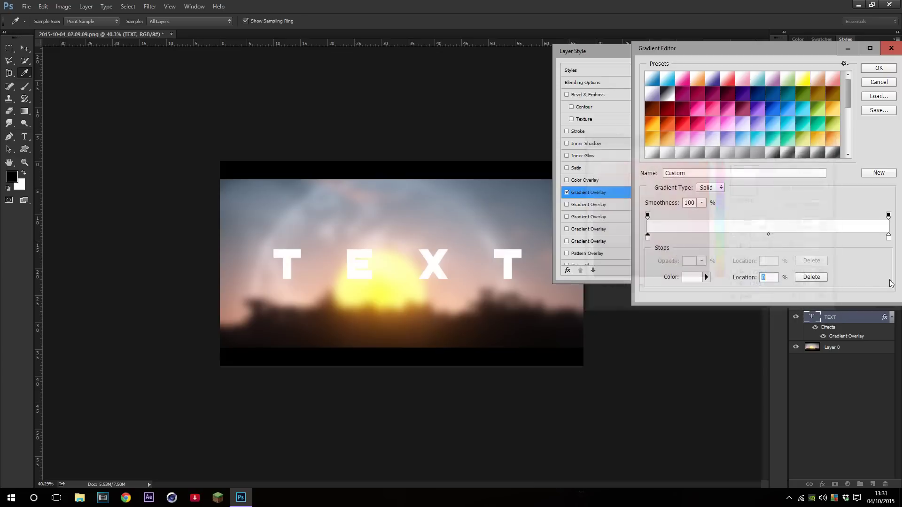
# Set the gradient's colour stop at location 100% to orange ff6c00 and confirm the gradient
pyautogui.click(888, 239)
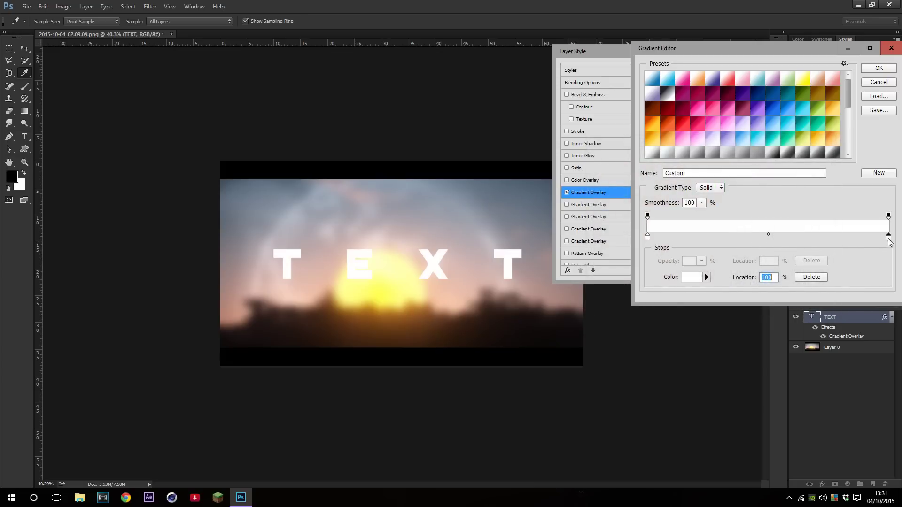
pyautogui.click(695, 277)
pyautogui.moveTo(629, 200); pyautogui.dragTo(710, 155)
pyautogui.moveTo(720, 239); pyautogui.dragTo(720, 271)
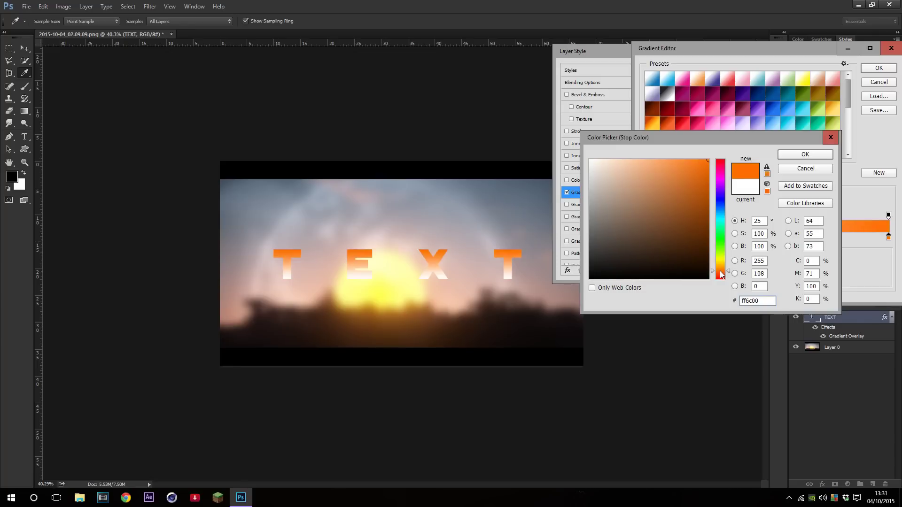
pyautogui.press('Return')
pyautogui.press('Return')
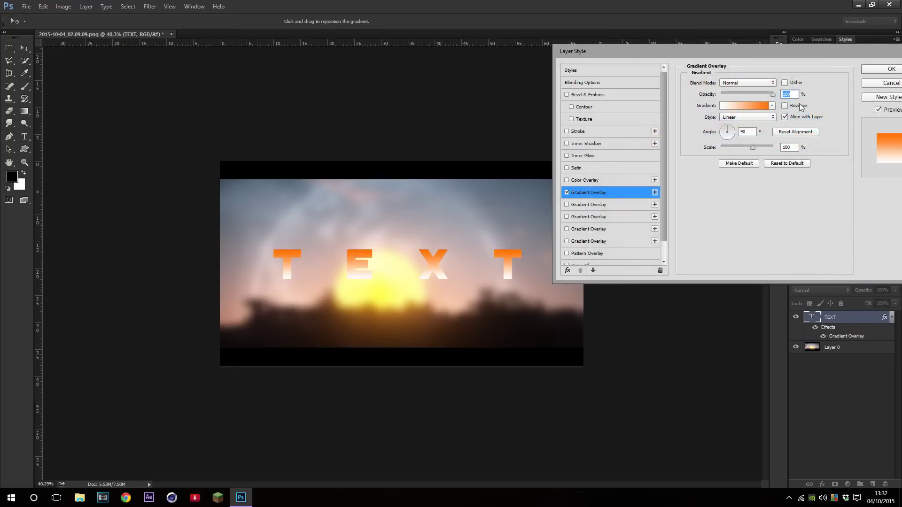
# Reverse the gradient overlay so the orange runs along the lower part of the letters
pyautogui.click(784, 108)
pyautogui.scroll(2, 516, 178)
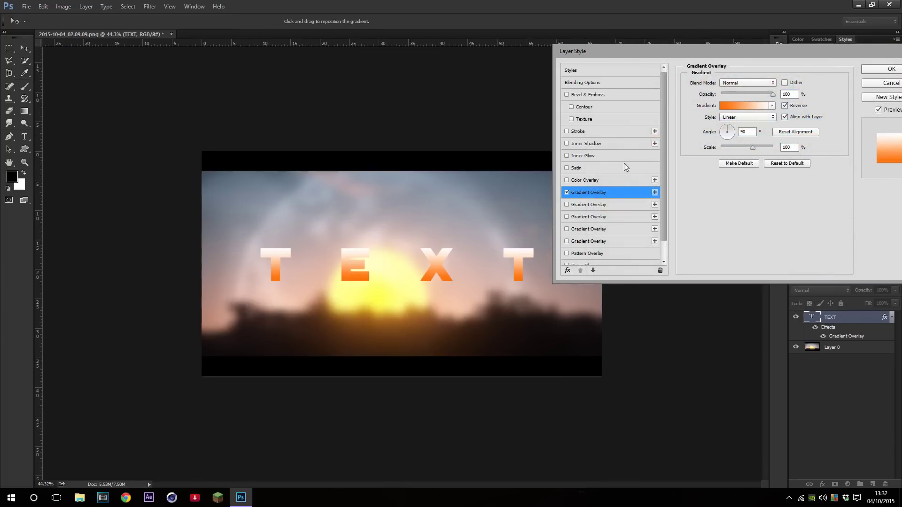
pyautogui.scroll(2, 379, 278)
pyautogui.scroll(-3, 379, 277)
pyautogui.scroll(4, 236, 268)
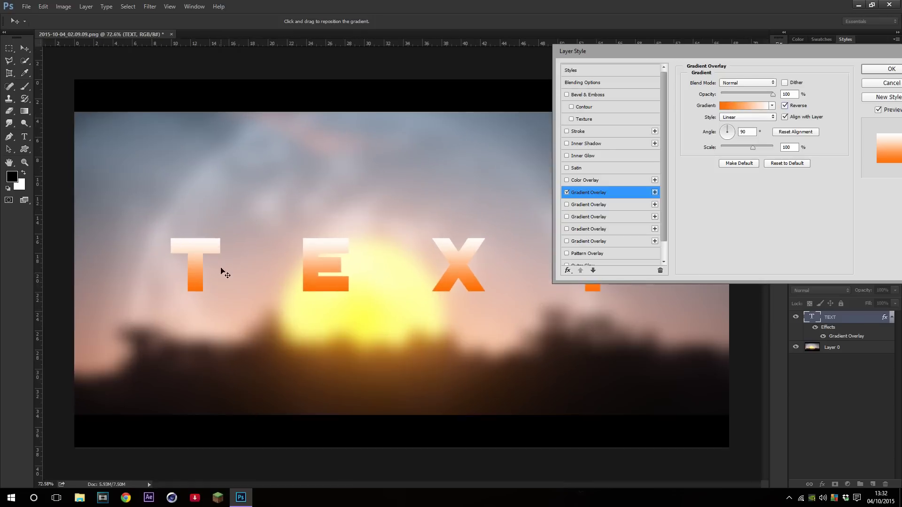
# Duplicate the title's gradient overlay as a second one and set the upper overlay's blend mode to Overlay
pyautogui.scroll(2, 216, 245)
pyautogui.scroll(-4, 394, 241)
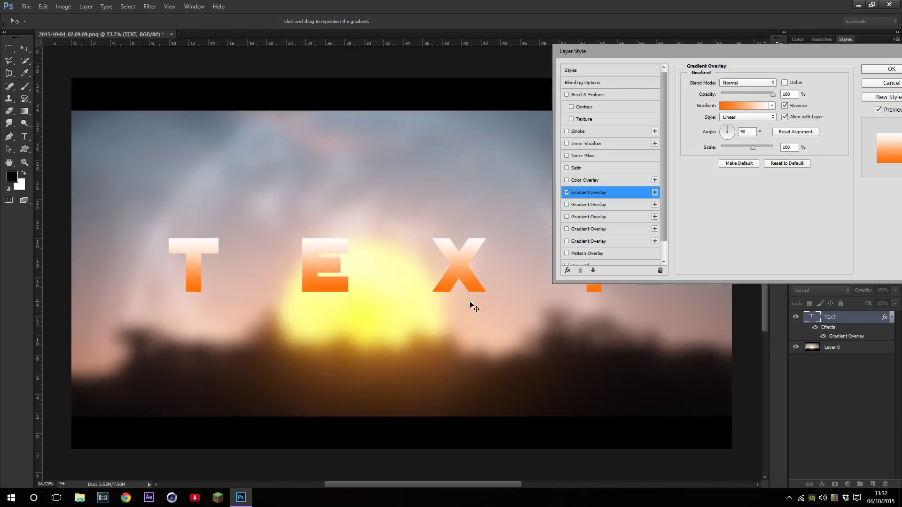
pyautogui.scroll(-2, 489, 242)
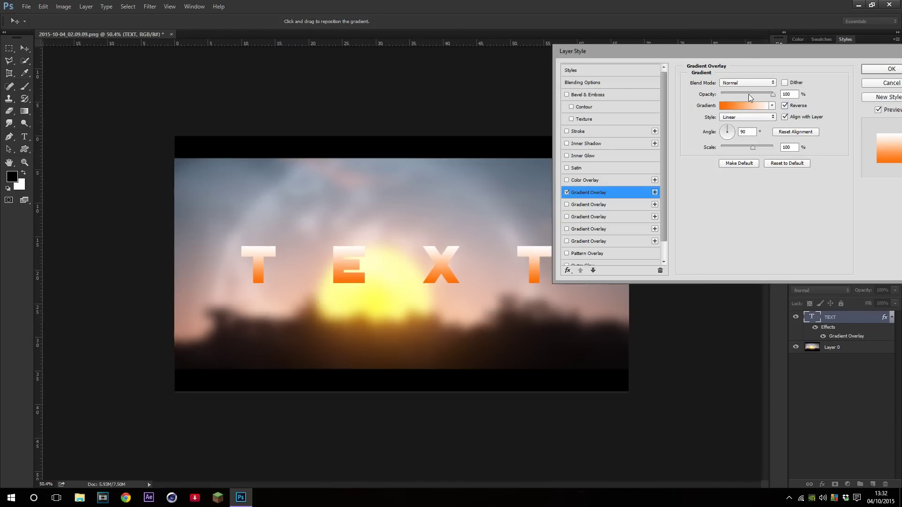
pyautogui.click(655, 192)
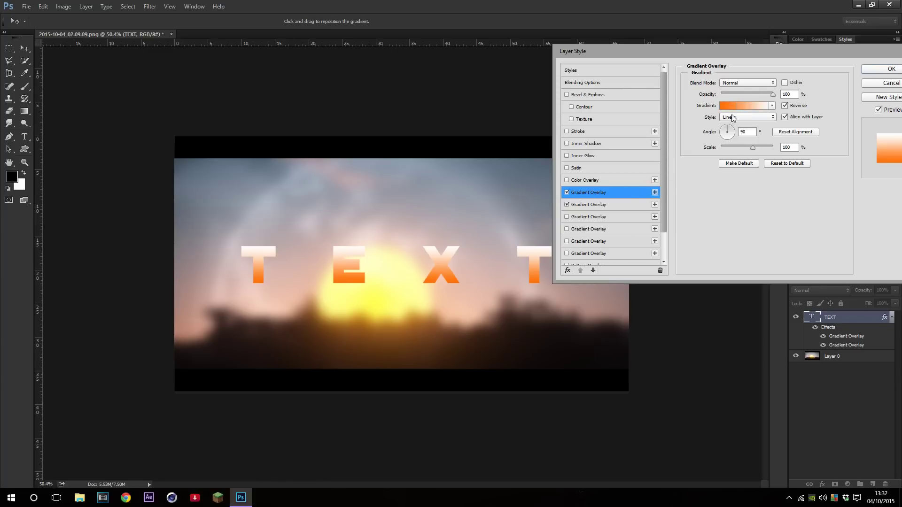
pyautogui.click(720, 83)
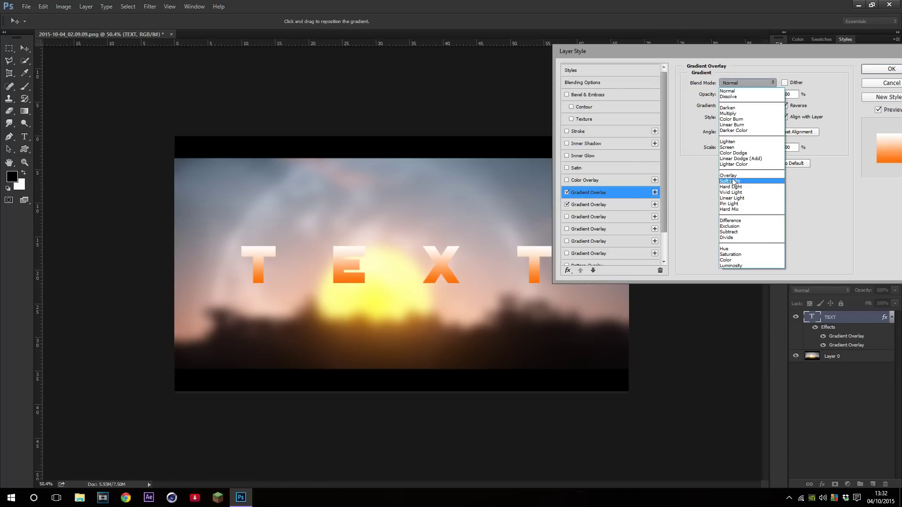
pyautogui.click(734, 180)
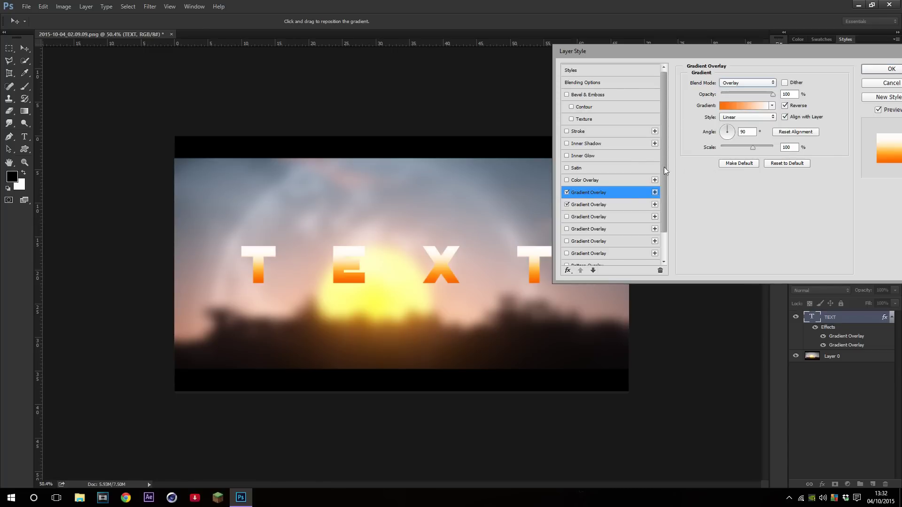
pyautogui.click(735, 105)
pyautogui.scroll(-5, 756, 135)
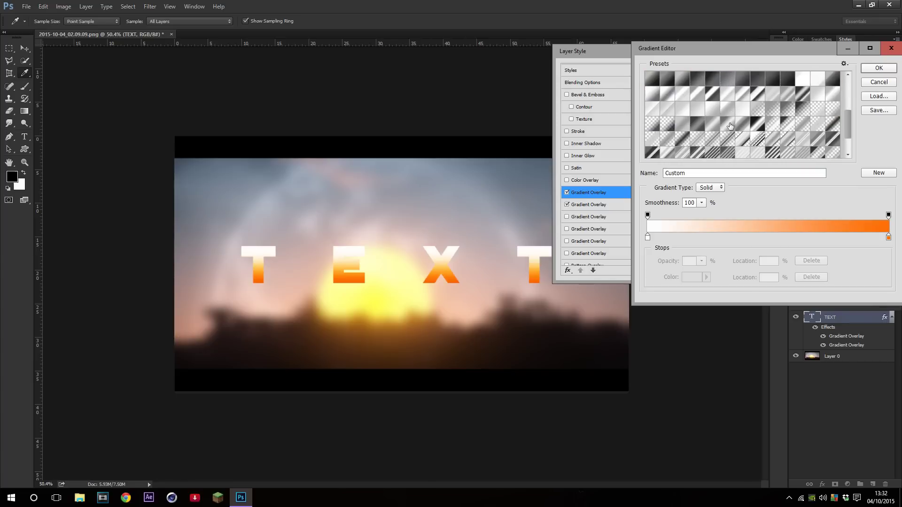
pyautogui.scroll(-3, 756, 134)
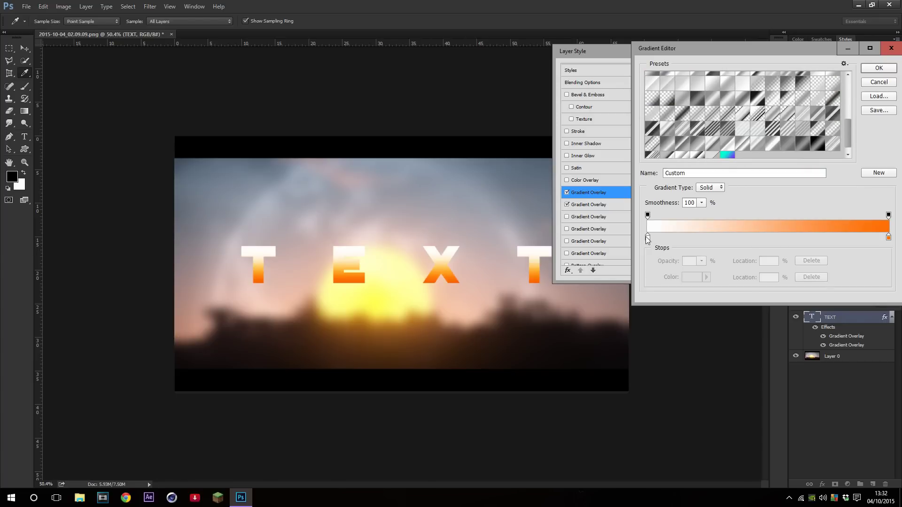
pyautogui.click(774, 129)
pyautogui.click(753, 130)
pyautogui.click(761, 115)
pyautogui.click(804, 123)
pyautogui.click(775, 113)
pyautogui.click(776, 105)
pyautogui.click(781, 126)
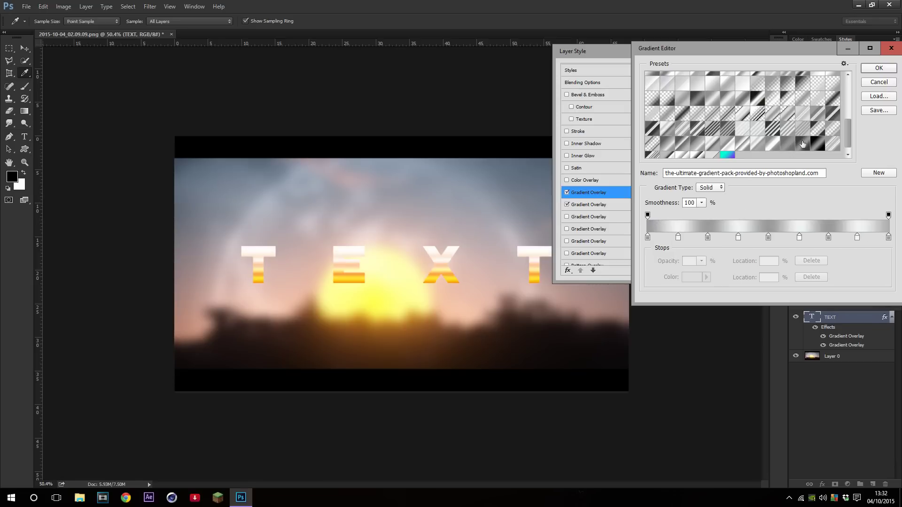
pyautogui.click(812, 127)
pyautogui.scroll(5, 812, 127)
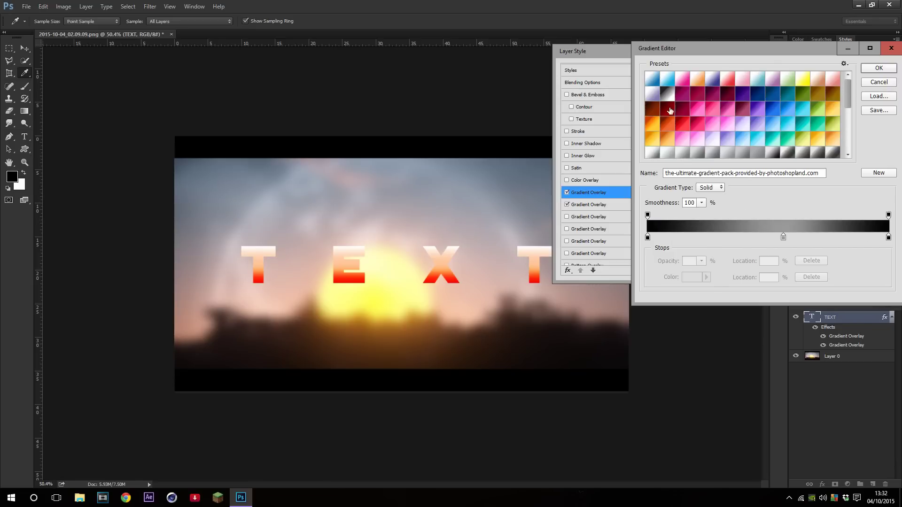
pyautogui.click(652, 83)
pyautogui.scroll(-3, 683, 123)
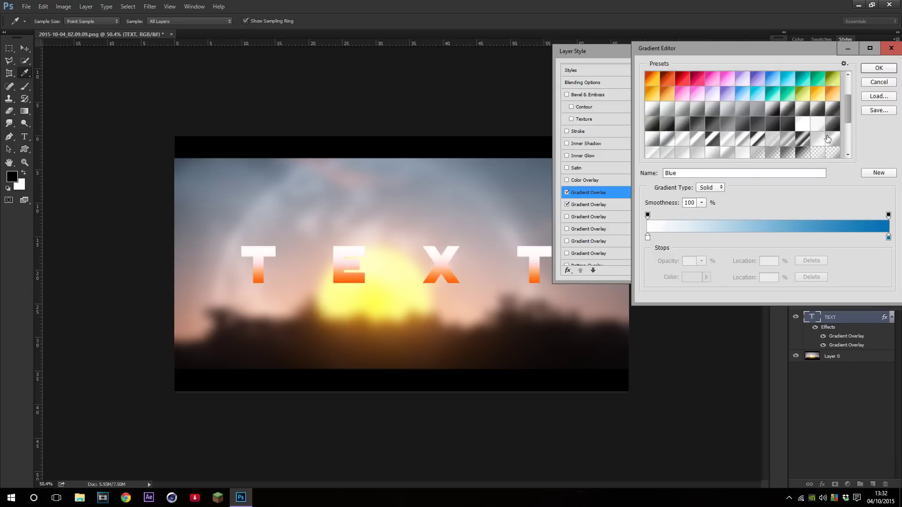
pyautogui.click(879, 83)
# Change the colour stops at both ends of the upper overlay's gradient to mid grey
pyautogui.click(735, 103)
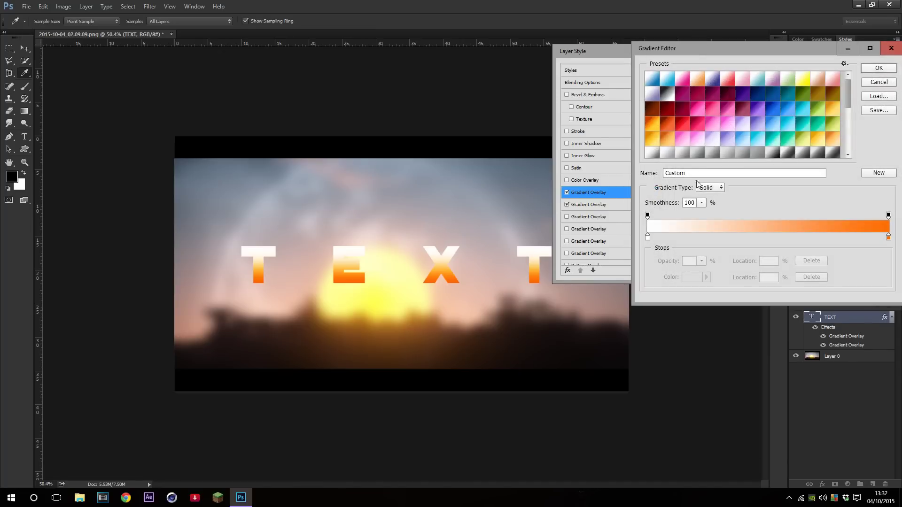
pyautogui.doubleClick(647, 236)
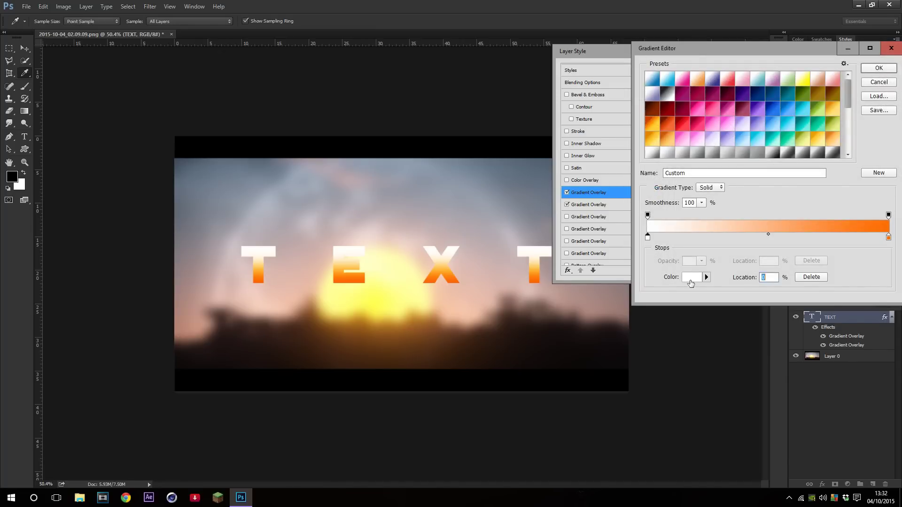
pyautogui.press('Return')
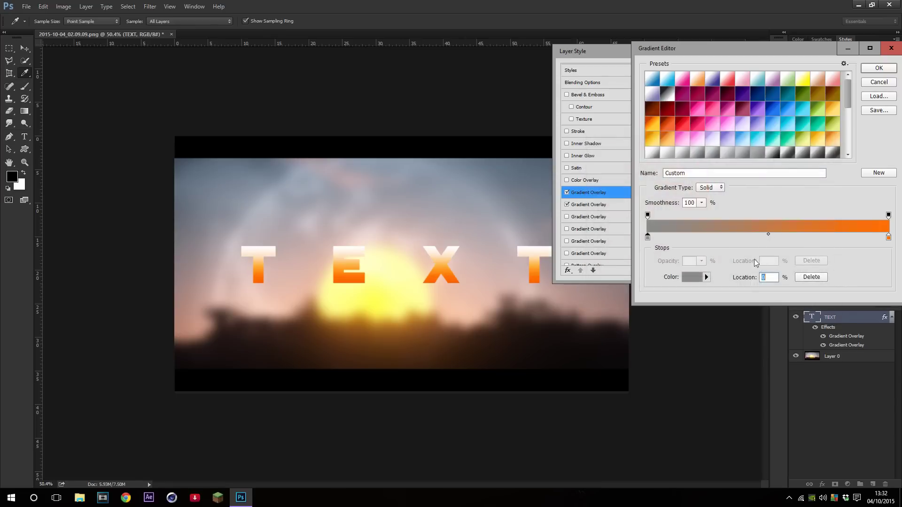
pyautogui.click(888, 238)
pyautogui.click(695, 277)
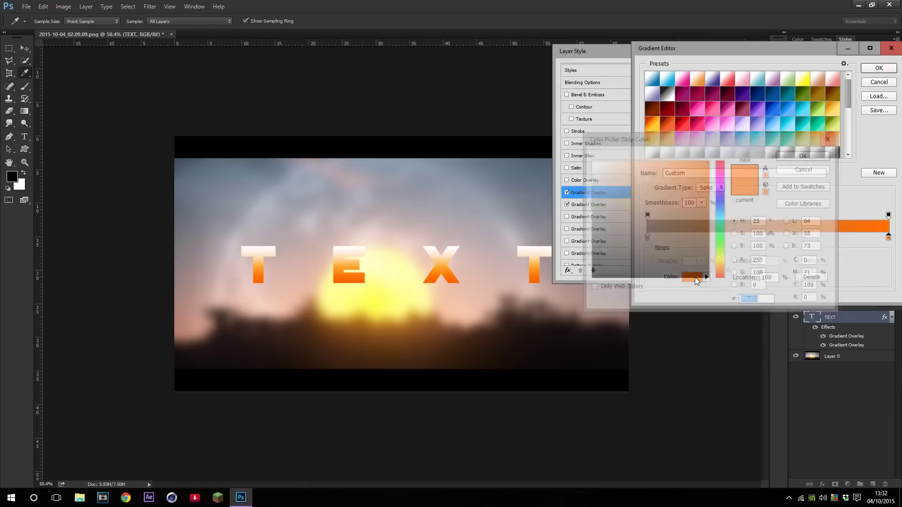
pyautogui.moveTo(626, 227); pyautogui.dragTo(565, 231)
pyautogui.click(803, 155)
# Add a colour stop at location 37% of the gradient and set it to white ffffff
pyautogui.click(736, 237)
pyautogui.click(700, 277)
pyautogui.write('ffffff')
pyautogui.press('Return')
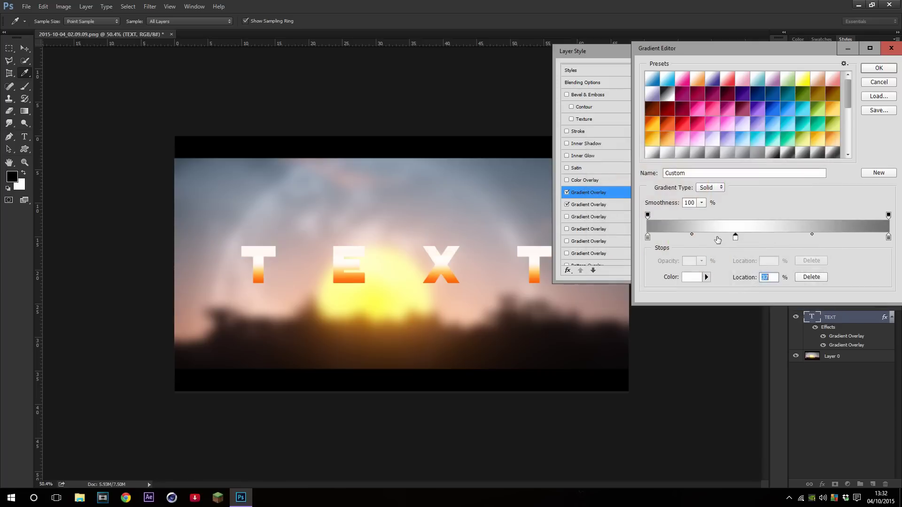
# Add copies of the grey stop on both sides of the white one, at about 40% and at 32%
pyautogui.click(648, 238)
pyautogui.click(648, 238)
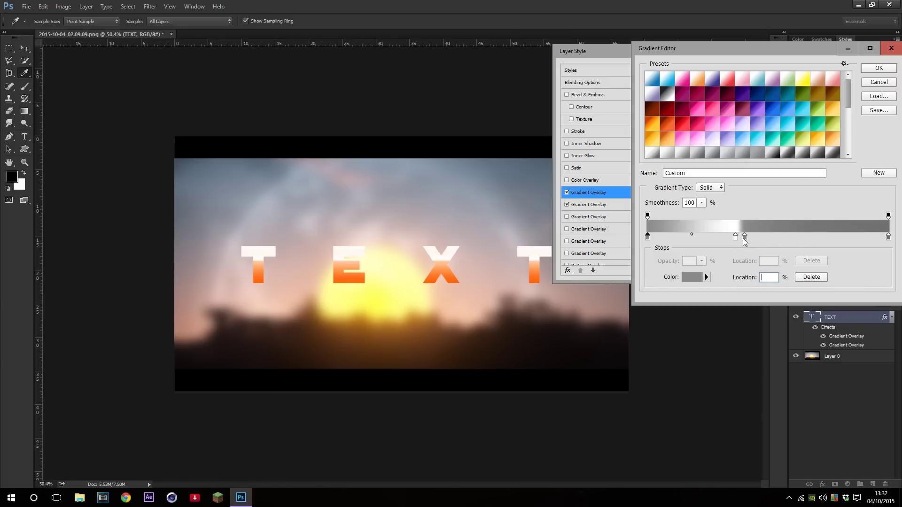
pyautogui.moveTo(724, 239); pyautogui.dragTo(729, 240)
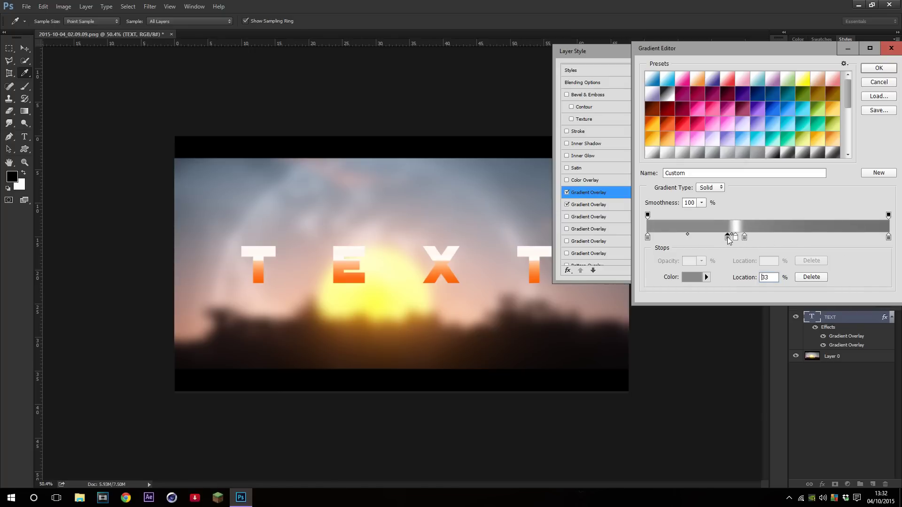
pyautogui.click(726, 238)
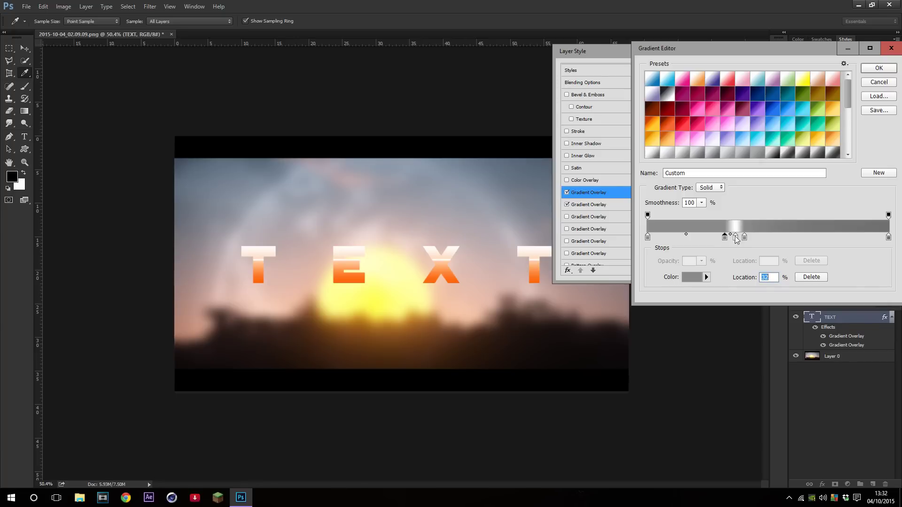
# Add a second white stop at about 43%, closely followed by another grey stop, to form a second narrow highlight
pyautogui.click(737, 239)
pyautogui.click(752, 238)
pyautogui.click(745, 238)
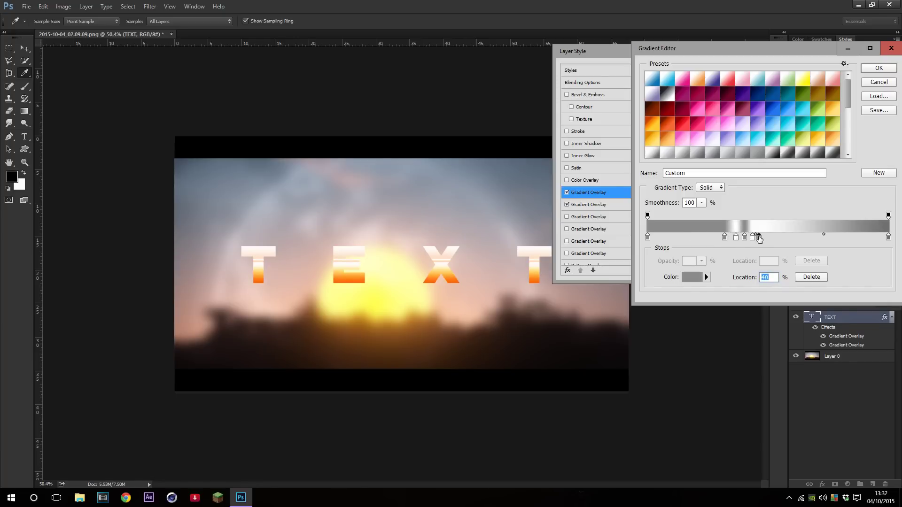
# Add a colour stop at location 70% of the gradient and make it light grey
pyautogui.doubleClick(818, 238)
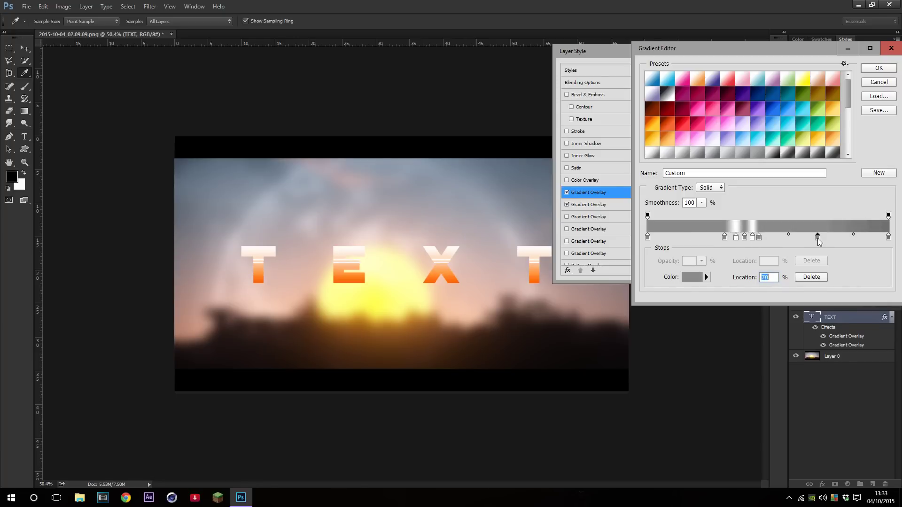
pyautogui.write('ffffff')
pyautogui.moveTo(618, 188); pyautogui.dragTo(567, 190)
pyautogui.press('Return')
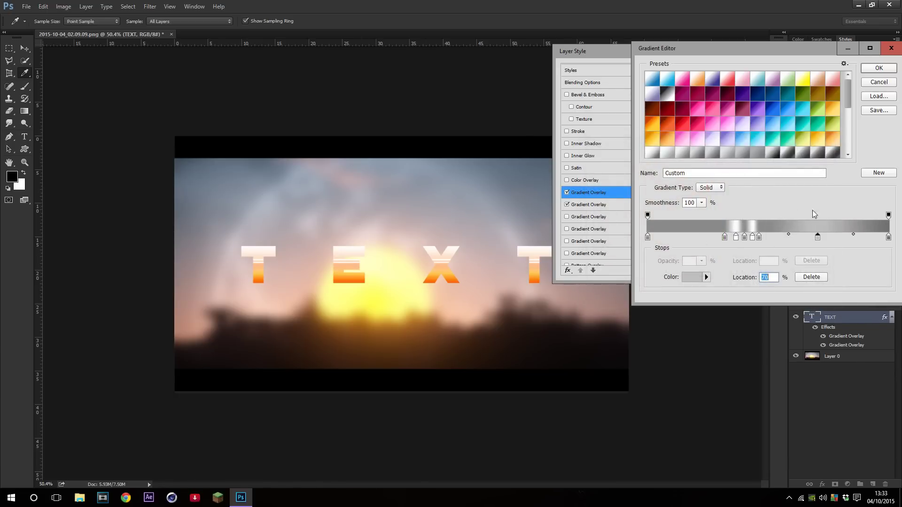
# Darken the gradient's colour stop at location 100% to dark grey
pyautogui.click(889, 238)
pyautogui.click(692, 277)
pyautogui.moveTo(596, 248); pyautogui.dragTo(578, 251)
pyautogui.press('Return')
pyautogui.scroll(-1, 581, 242)
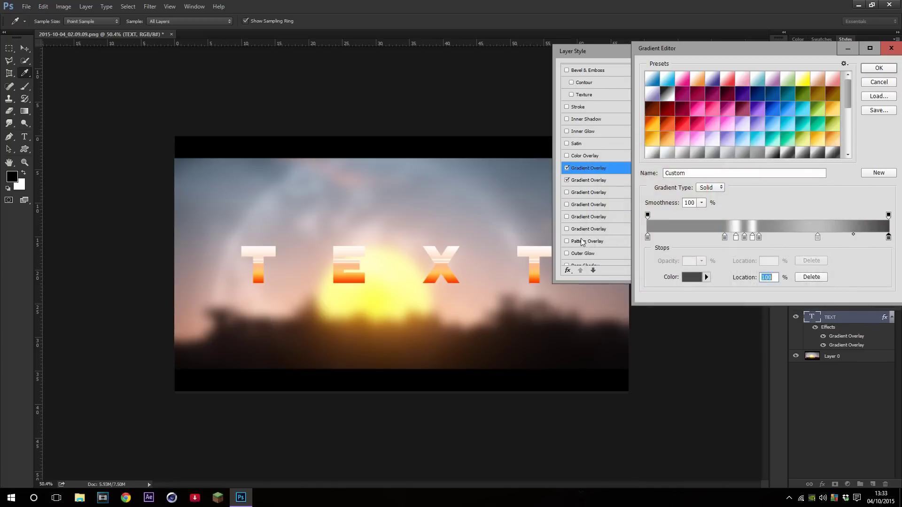
# Store the grey-and-white gradient as a new preset named tutorial and confirm it for the upper overlay
pyautogui.click(870, 111)
pyautogui.press('Escape')
pyautogui.click(779, 173)
pyautogui.write('tu')
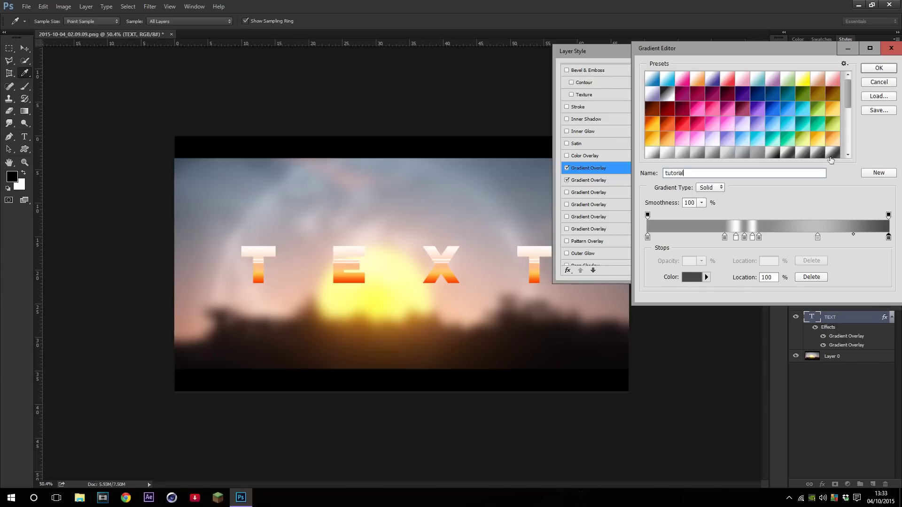
pyautogui.click(868, 174)
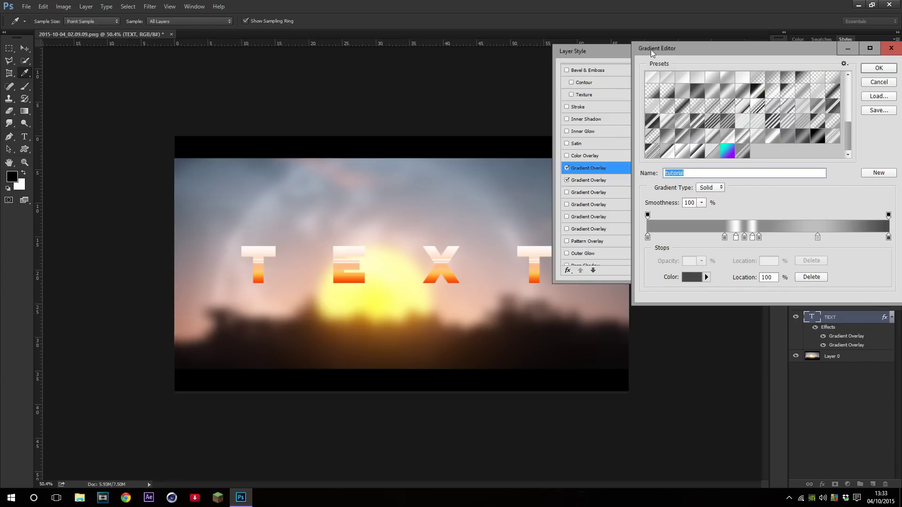
pyautogui.scroll(10, 770, 140)
pyautogui.scroll(-6, 740, 110)
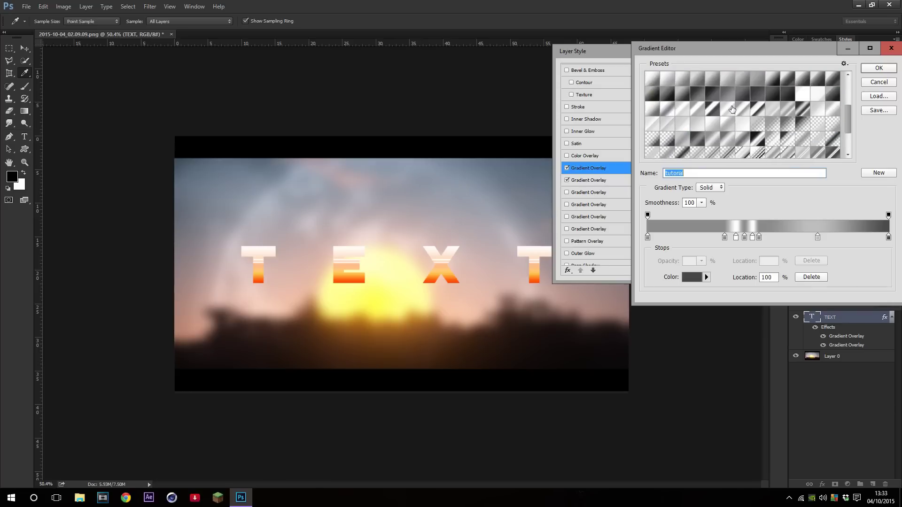
pyautogui.scroll(1, 744, 130)
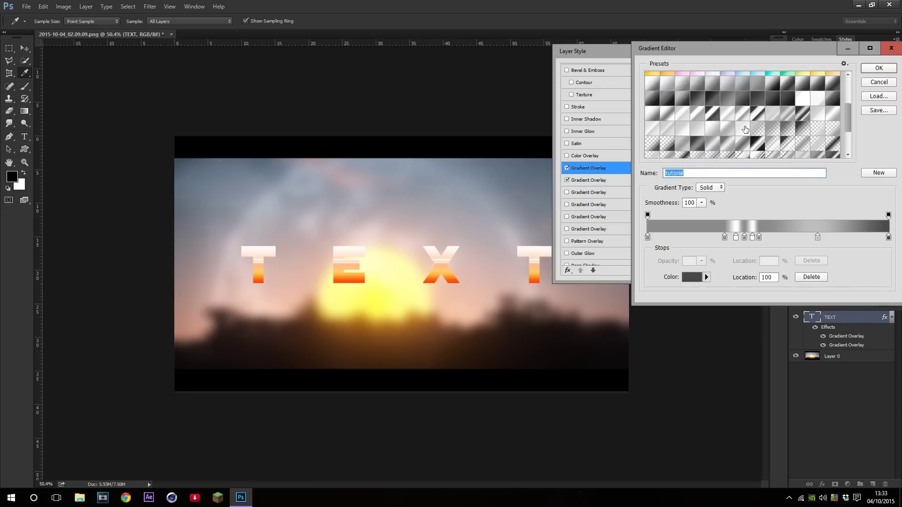
pyautogui.scroll(-1, 742, 129)
pyautogui.scroll(1, 740, 128)
pyautogui.scroll(-1, 738, 128)
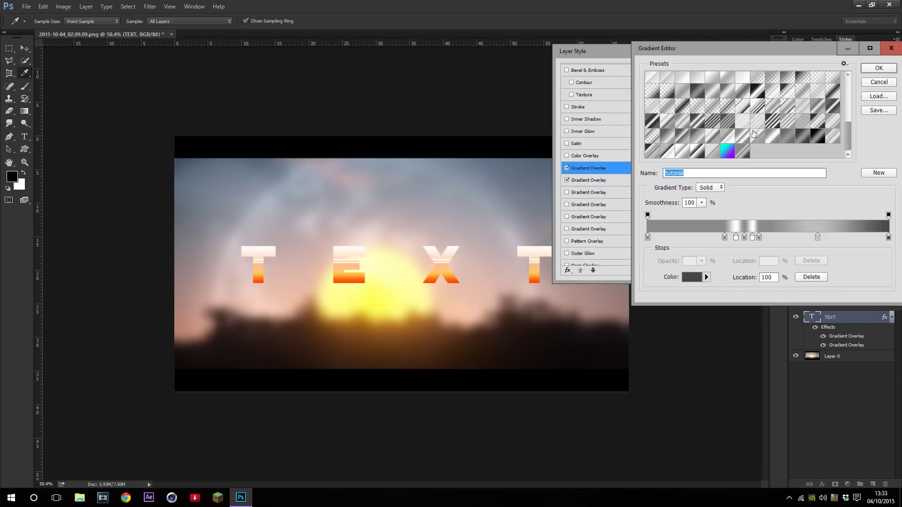
pyautogui.press('Return')
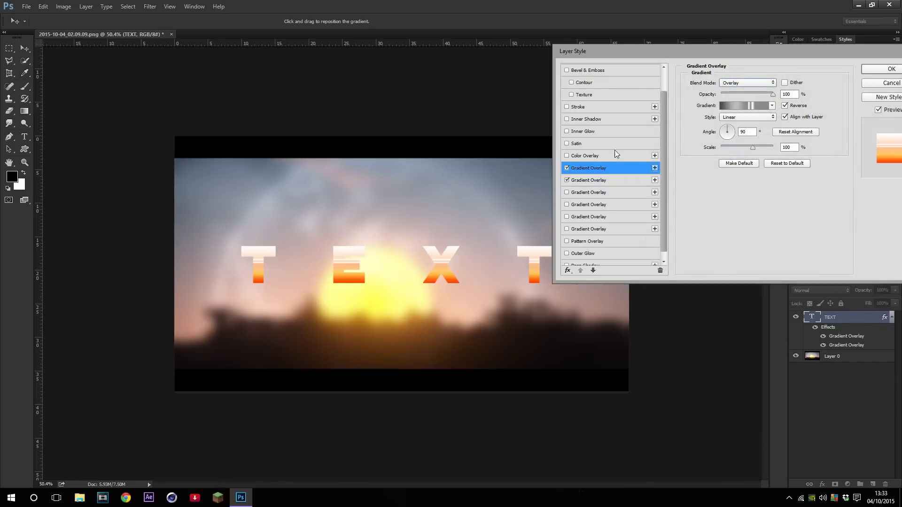
# Add an inner glow to the title with a gradient fill, Overlay blend mode and 100% opacity
pyautogui.click(579, 131)
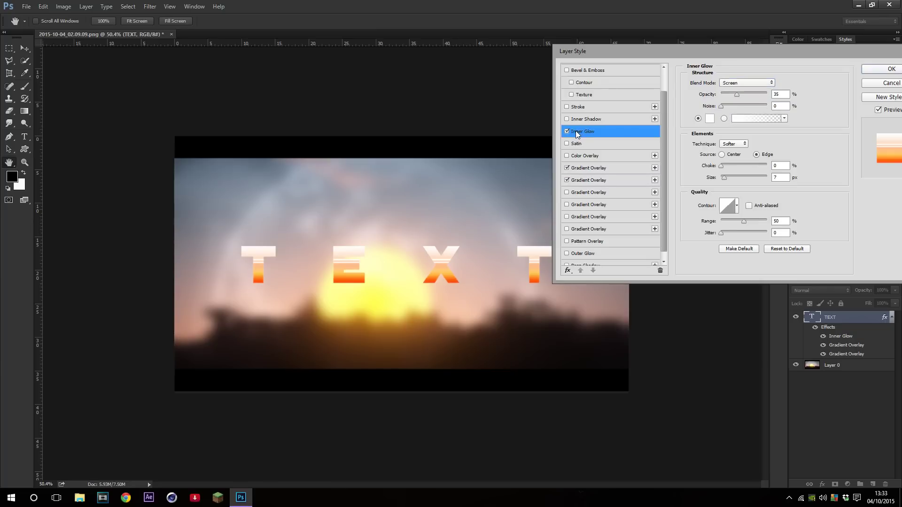
pyautogui.click(742, 83)
pyautogui.click(749, 68)
pyautogui.click(724, 118)
pyautogui.click(745, 83)
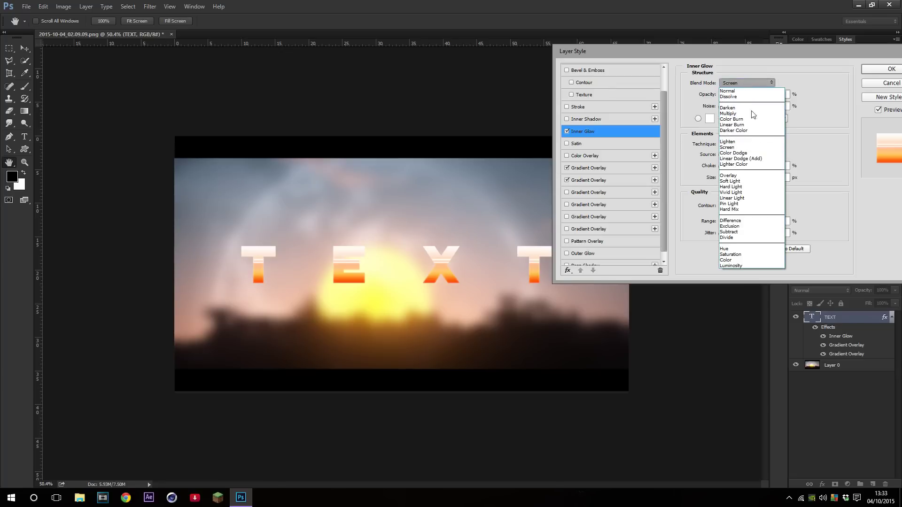
pyautogui.click(745, 178)
pyautogui.moveTo(736, 95); pyautogui.dragTo(768, 95)
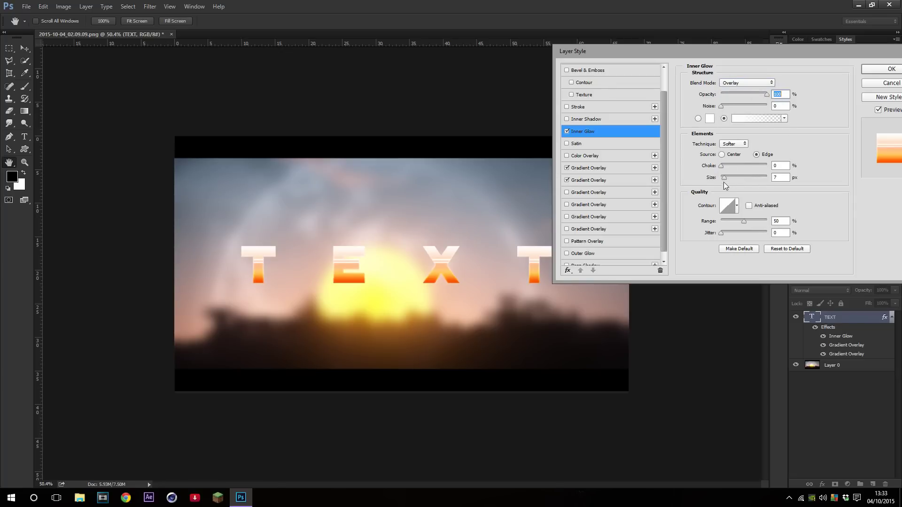
# Moderately enlarge the inner glow's size, moving the Layer Style dialog clear of the title's last letter
pyautogui.moveTo(724, 179)
pyautogui.mouseDown()
pyautogui.moveTo(737, 176)
pyautogui.moveTo(728, 175)
pyautogui.mouseUp()
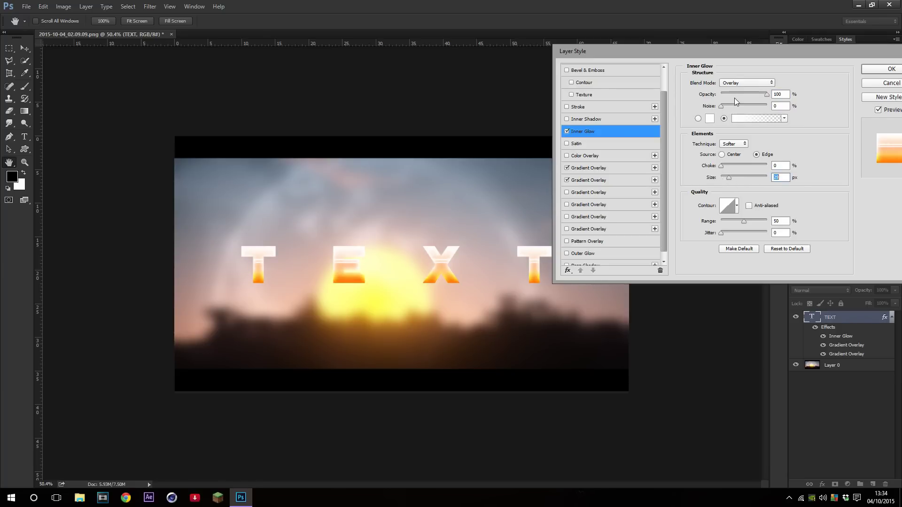
pyautogui.moveTo(665, 46); pyautogui.dragTo(707, 34)
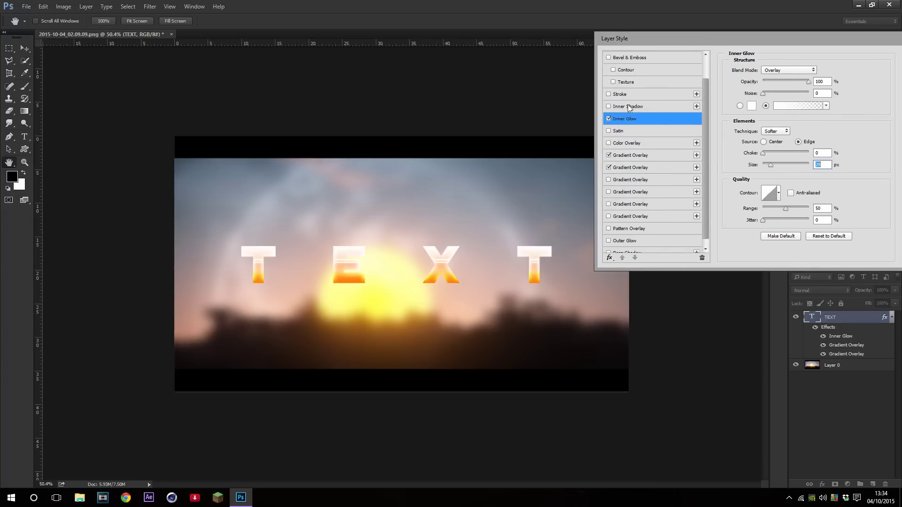
pyautogui.moveTo(769, 165); pyautogui.dragTo(766, 164)
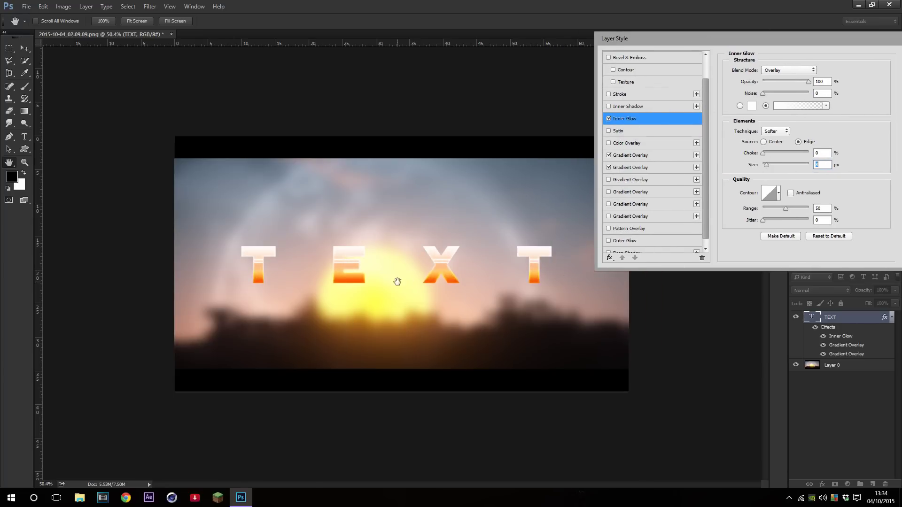
pyautogui.moveTo(767, 163)
pyautogui.mouseDown()
pyautogui.moveTo(853, 169)
pyautogui.moveTo(768, 163)
pyautogui.mouseUp()
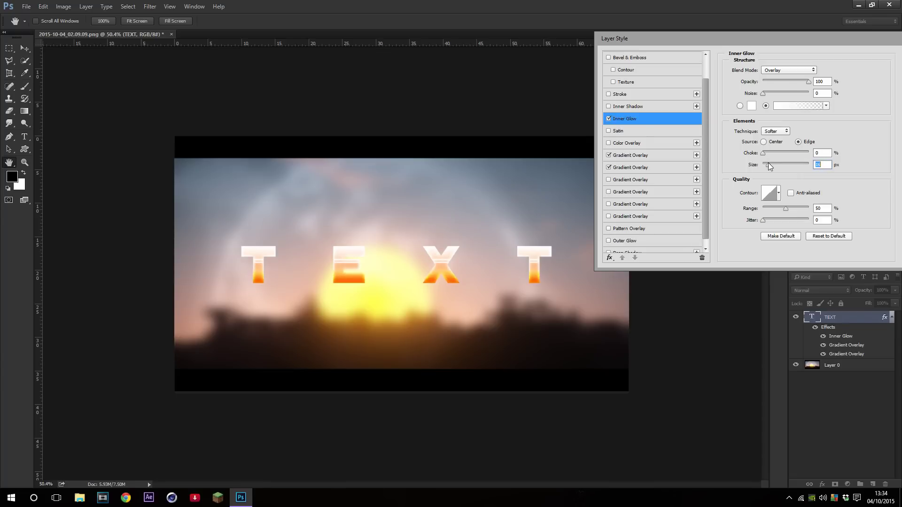
# Set the title's inner glow to a 20 px size and 75% opacity, comparing the title with and without it
pyautogui.write('20')
pyautogui.click(608, 120)
pyautogui.click(609, 120)
pyautogui.write('75')
# Compare the inner glow's Center and Edge sources on the title, ending on Edge
pyautogui.click(763, 142)
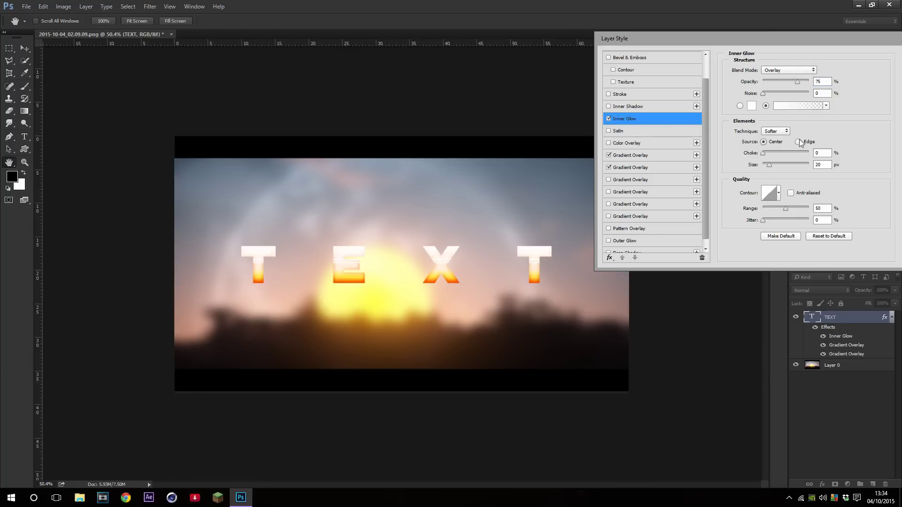
pyautogui.click(798, 141)
pyautogui.click(763, 142)
pyautogui.click(799, 142)
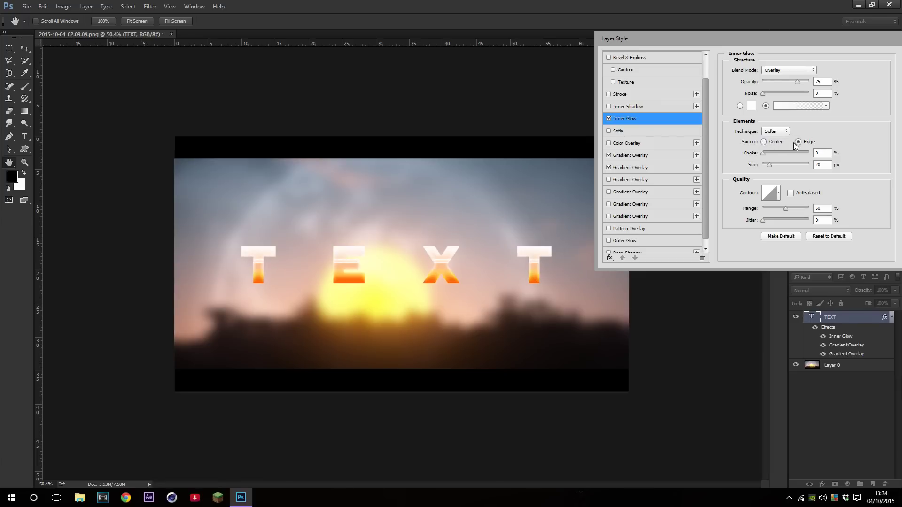
pyautogui.click(763, 142)
pyautogui.click(799, 142)
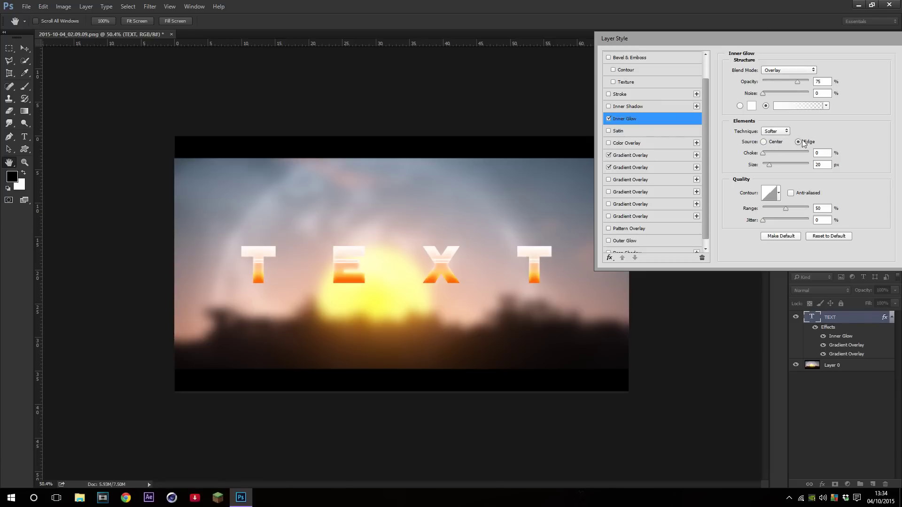
# Turn on anti-aliasing for the inner glow and set its range to 41%
pyautogui.click(790, 192)
pyautogui.moveTo(784, 207)
pyautogui.mouseDown()
pyautogui.moveTo(831, 213)
pyautogui.moveTo(769, 209)
pyautogui.moveTo(777, 213)
pyautogui.mouseUp()
pyautogui.moveTo(778, 208)
pyautogui.mouseDown()
pyautogui.moveTo(761, 210)
pyautogui.moveTo(782, 206)
pyautogui.mouseUp()
pyautogui.click(763, 220)
pyautogui.click(609, 119)
# Add a black Satin effect in Multiply mode to the title and reduce its opacity to 5%
pyautogui.scroll(-1, 644, 170)
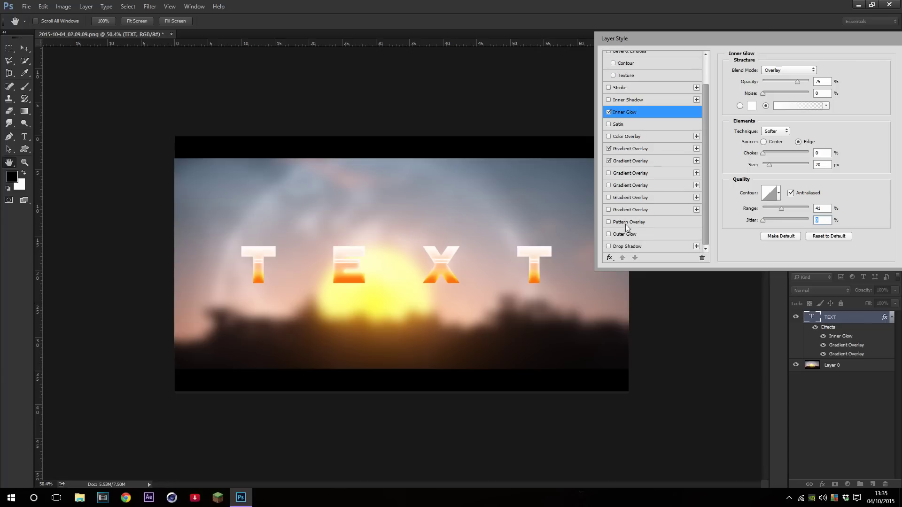
pyautogui.scroll(2, 625, 224)
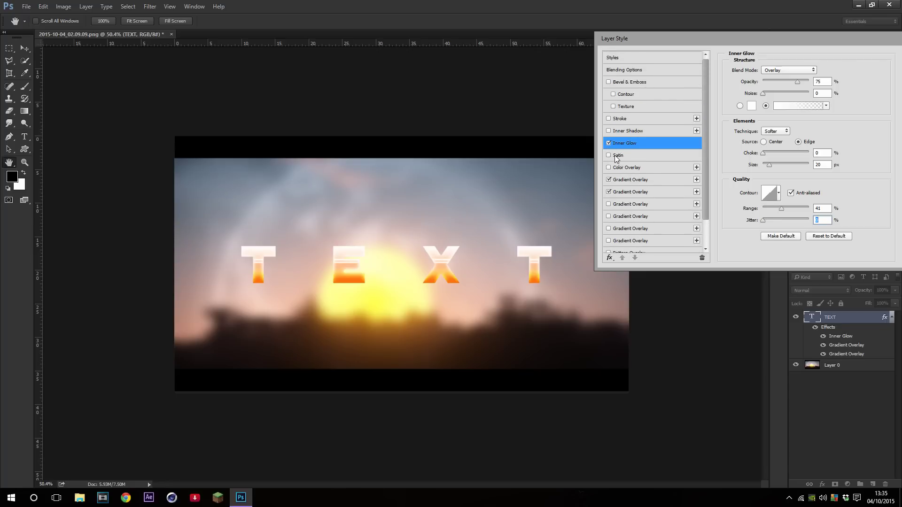
pyautogui.click(617, 156)
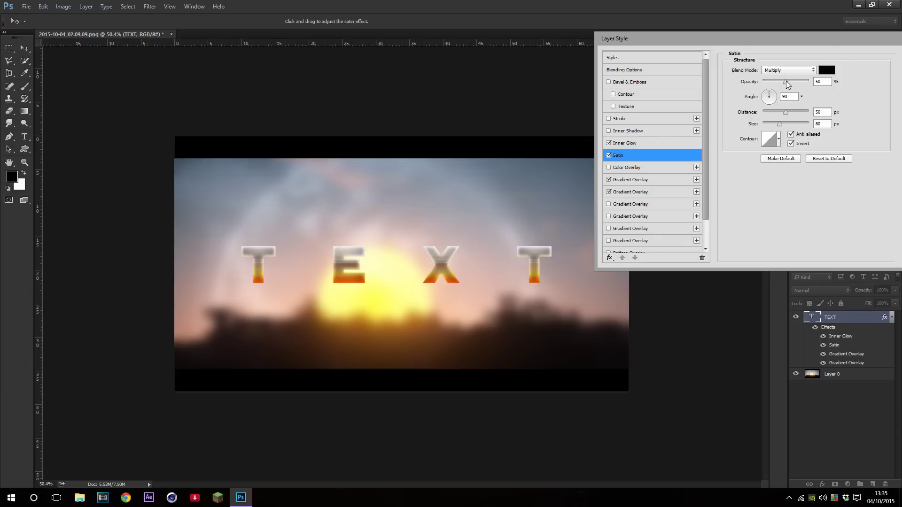
pyautogui.moveTo(776, 81); pyautogui.dragTo(762, 84)
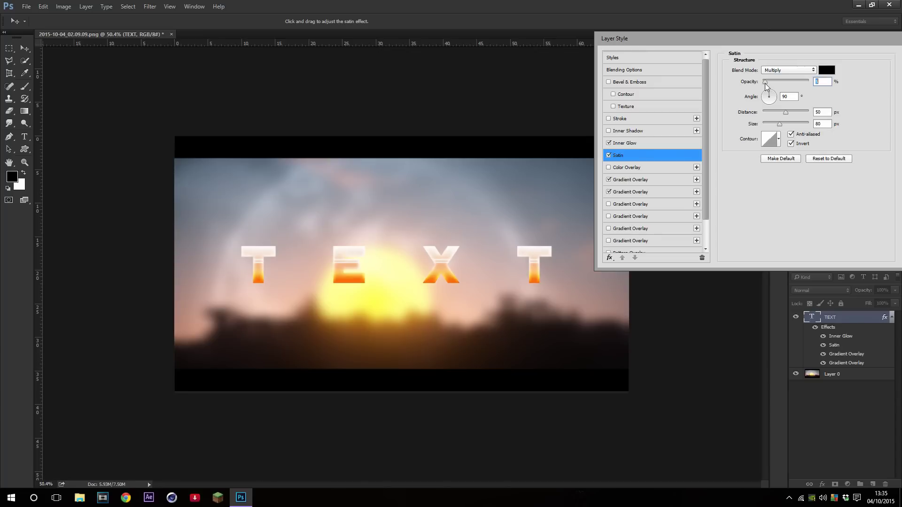
# Compare the title's letters with and without the Satin effect, both at full view and close up
pyautogui.click(608, 155)
pyautogui.click(608, 154)
pyautogui.click(608, 154)
pyautogui.click(608, 154)
pyautogui.scroll(6, 396, 252)
pyautogui.scroll(4, 396, 252)
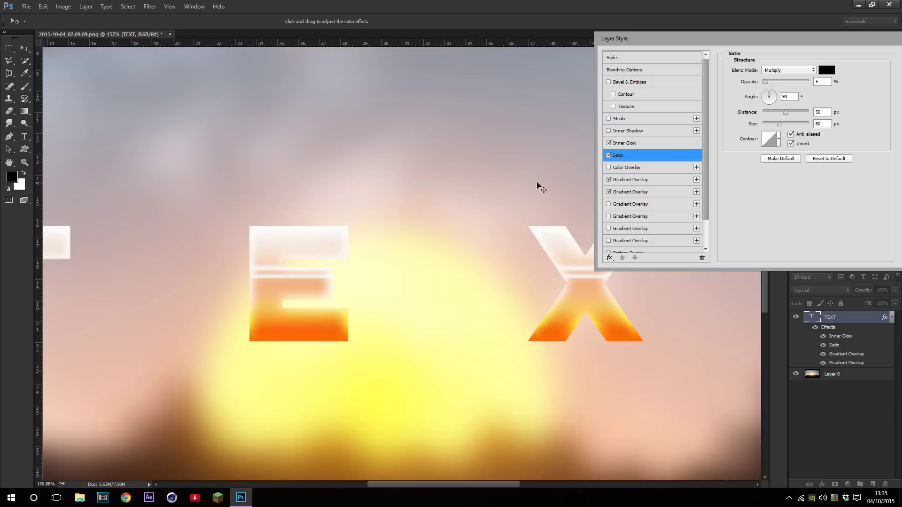
pyautogui.click(609, 155)
pyautogui.click(609, 155)
pyautogui.click(608, 155)
pyautogui.click(608, 155)
pyautogui.click(608, 155)
pyautogui.click(608, 155)
pyautogui.scroll(-4, 526, 170)
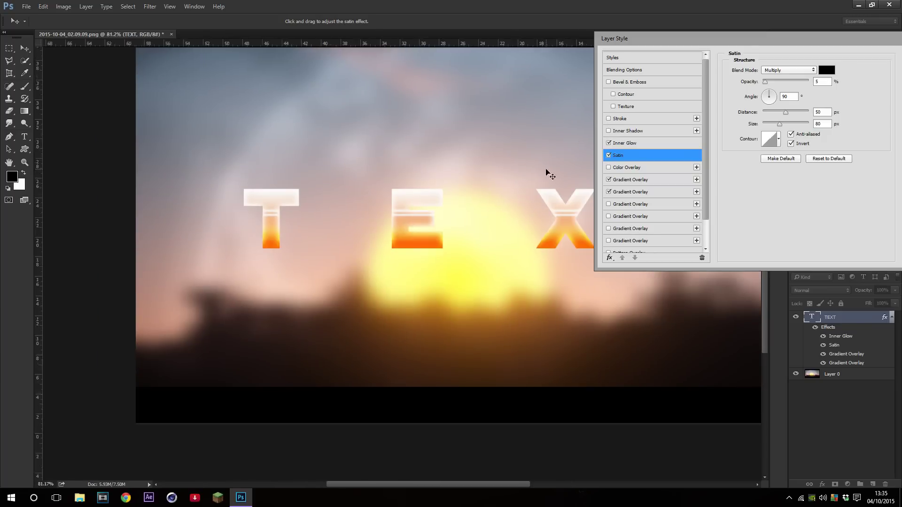
pyautogui.scroll(-4, 560, 161)
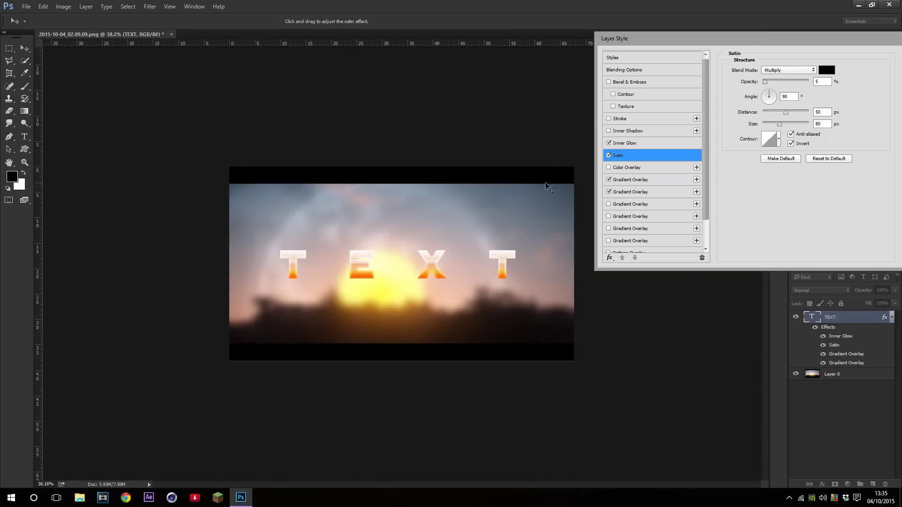
# Add an Inner Bevel to the title with a size of 6 px and a depth of 1000%
pyautogui.click(609, 82)
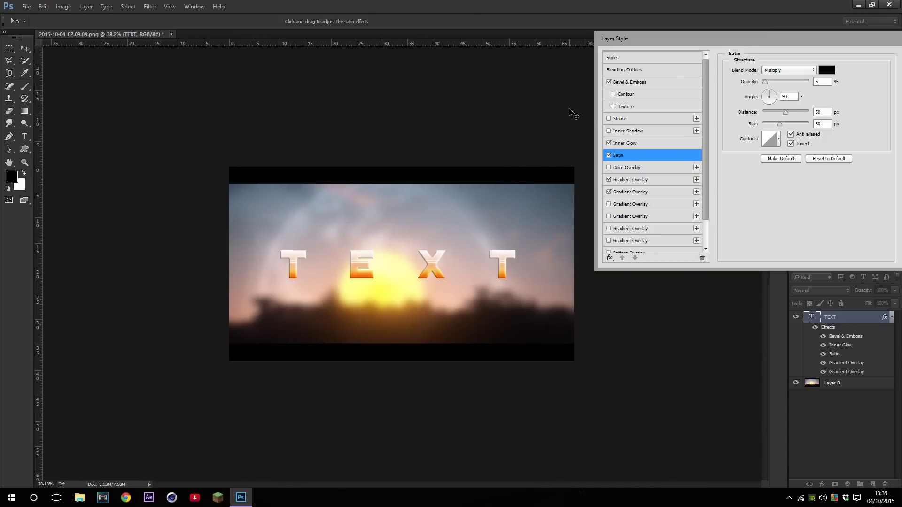
pyautogui.scroll(2, 593, 89)
pyautogui.click(630, 81)
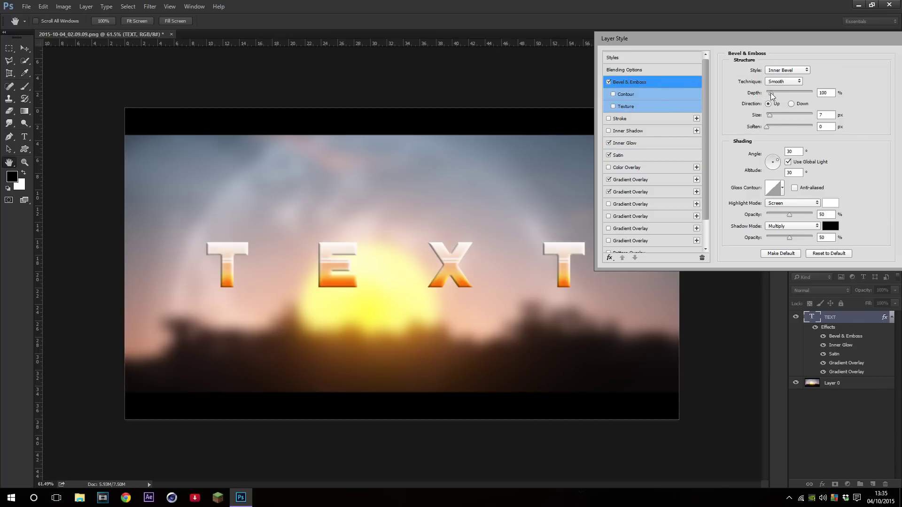
pyautogui.scroll(-2, 539, 127)
pyautogui.scroll(2, 547, 127)
pyautogui.scroll(-2, 545, 146)
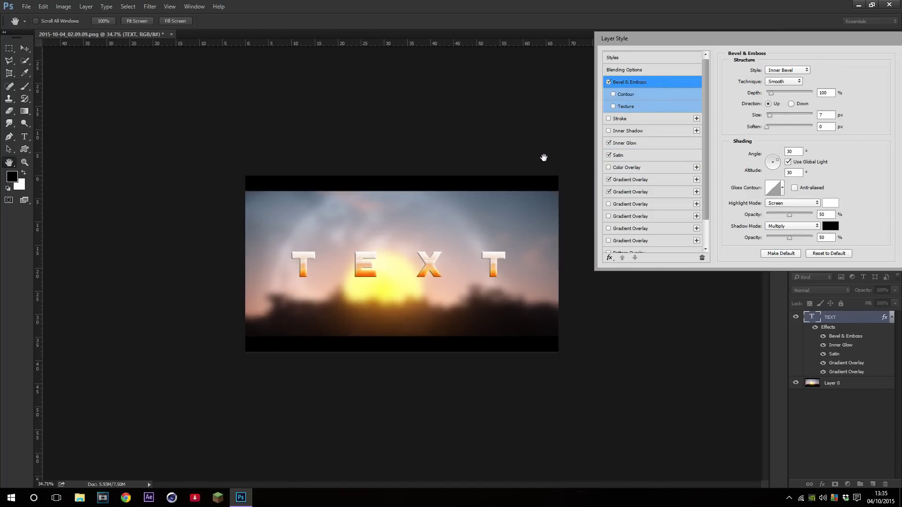
pyautogui.scroll(1, 562, 117)
pyautogui.moveTo(771, 115)
pyautogui.mouseDown()
pyautogui.moveTo(786, 127)
pyautogui.moveTo(767, 126)
pyautogui.mouseUp()
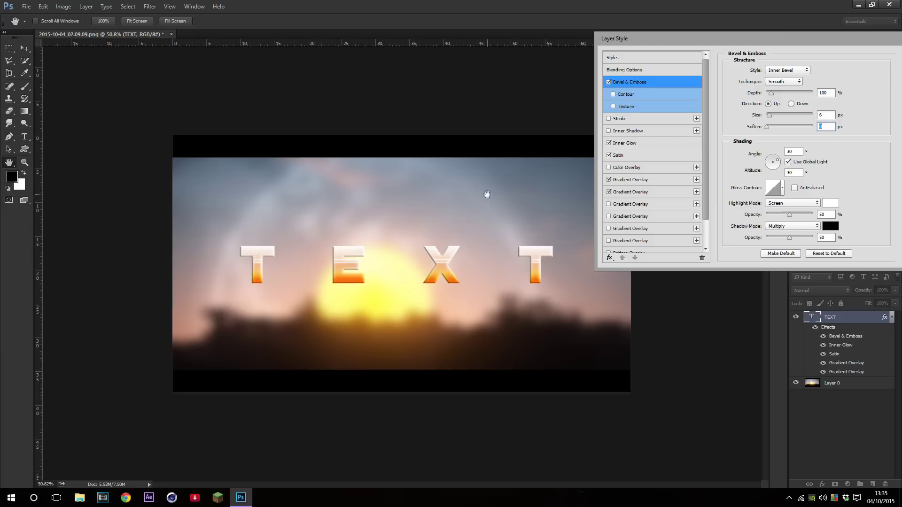
pyautogui.moveTo(771, 93); pyautogui.dragTo(837, 97)
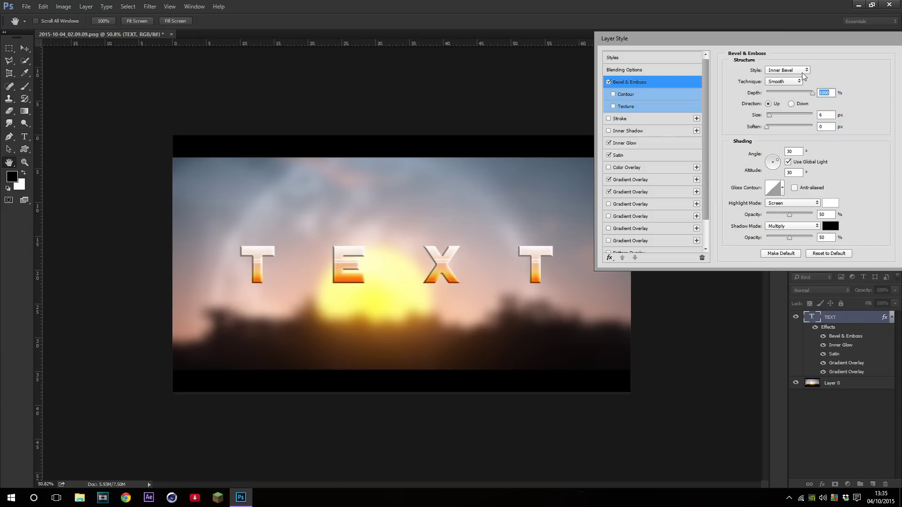
# Try a 68 px bevel size with the shadow mode set to Overlay at a lower opacity
pyautogui.moveTo(771, 114); pyautogui.dragTo(781, 113)
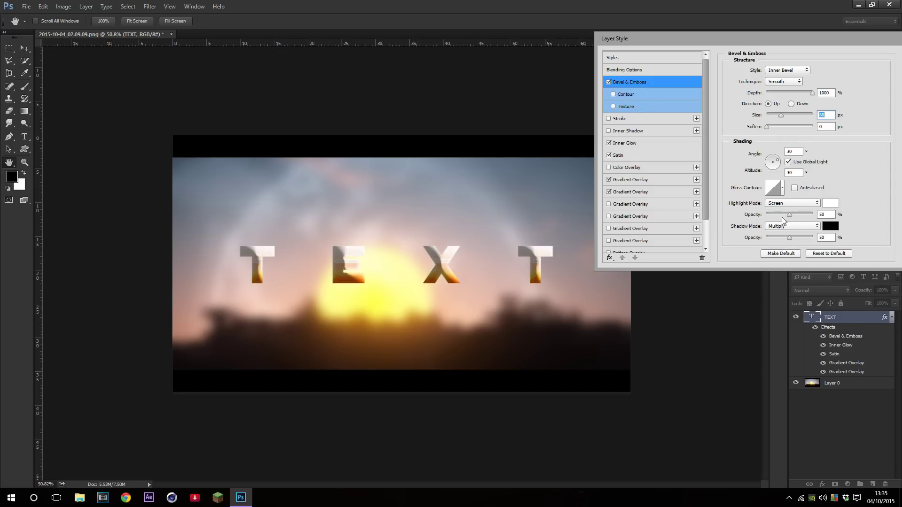
pyautogui.click(790, 226)
pyautogui.click(776, 320)
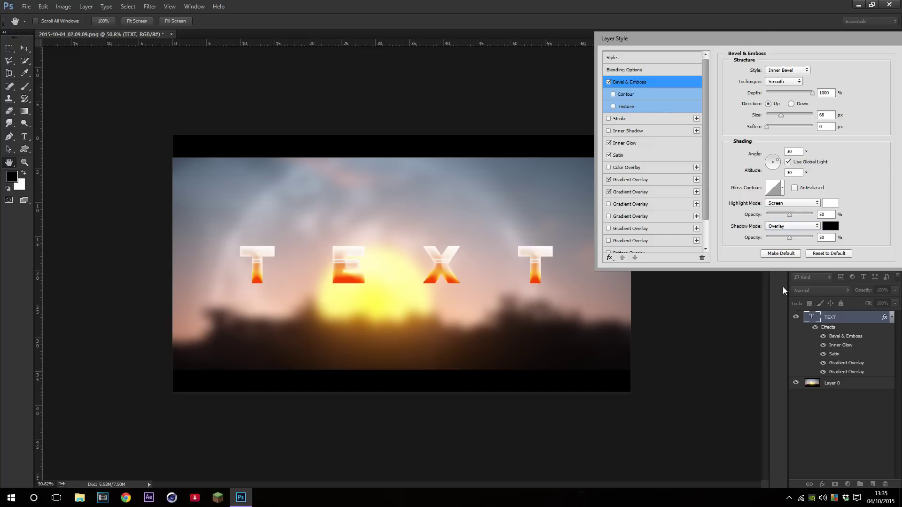
pyautogui.moveTo(789, 238)
pyautogui.mouseDown()
pyautogui.moveTo(765, 238)
pyautogui.moveTo(776, 238)
pyautogui.mouseUp()
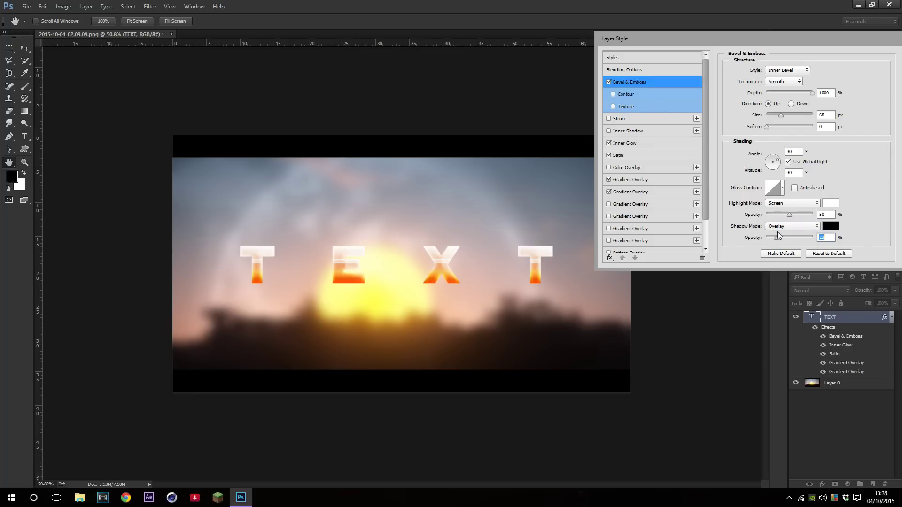
# Set the bevel's shadow mode to Normal at 21% opacity and lower its highlight opacity to 40%
pyautogui.click(775, 227)
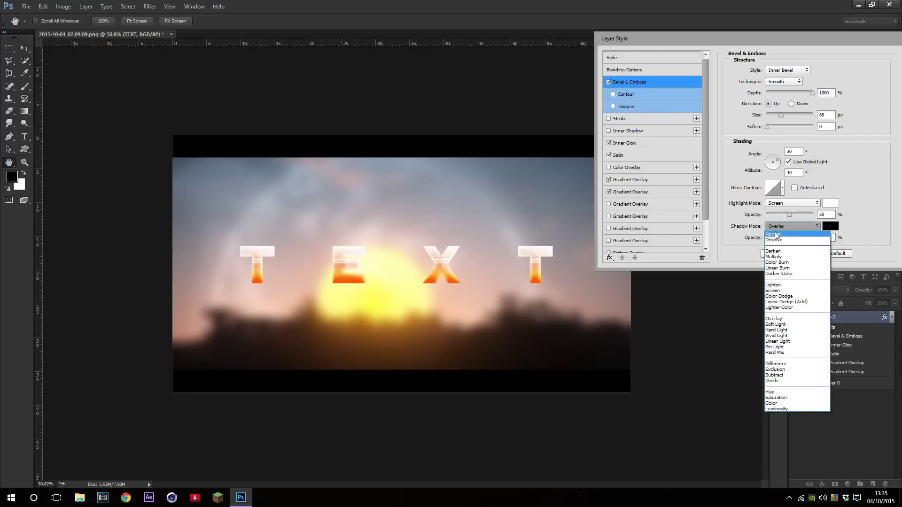
pyautogui.click(774, 232)
pyautogui.moveTo(772, 237)
pyautogui.mouseDown()
pyautogui.moveTo(786, 239)
pyautogui.moveTo(776, 234)
pyautogui.mouseUp()
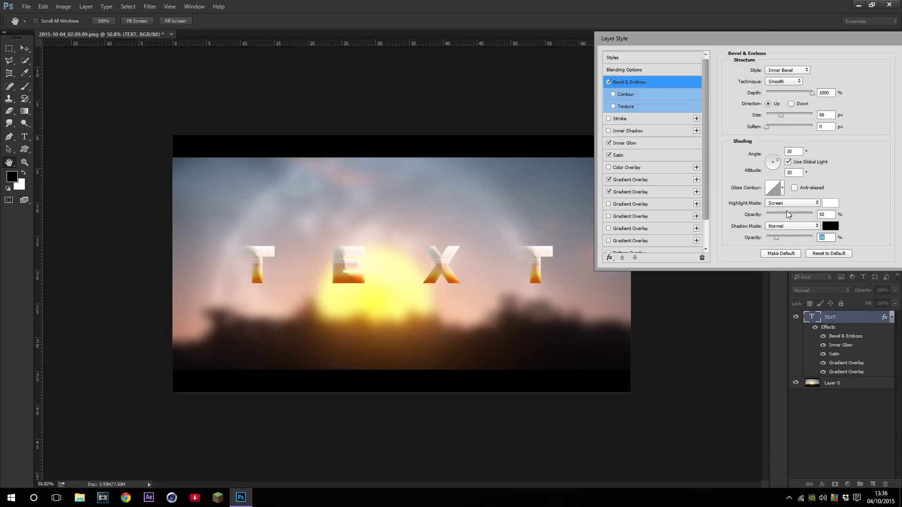
pyautogui.moveTo(790, 215); pyautogui.dragTo(785, 215)
# Set the bevel to 4 px size and 1000% depth, with anti-aliasing and a 90° light angle independent of global light
pyautogui.moveTo(780, 92)
pyautogui.mouseDown()
pyautogui.moveTo(767, 92)
pyautogui.moveTo(771, 116)
pyautogui.moveTo(758, 118)
pyautogui.moveTo(842, 94)
pyautogui.mouseUp()
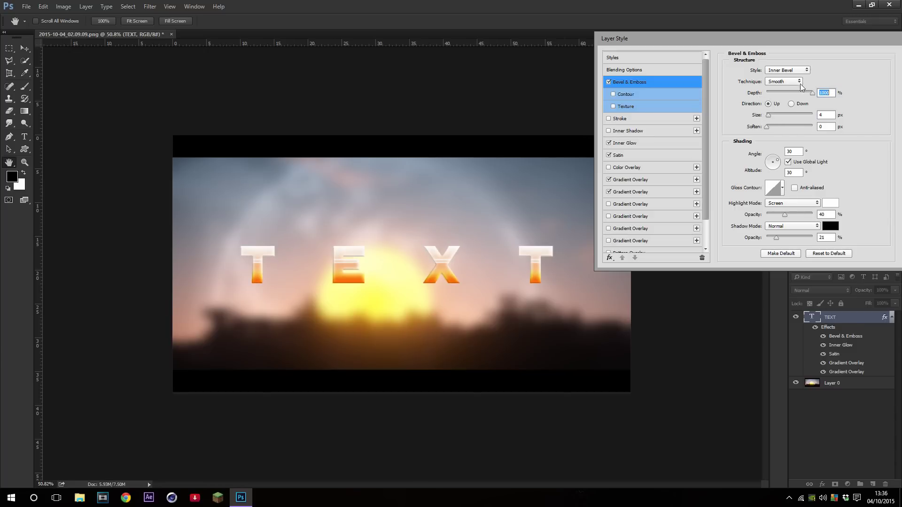
pyautogui.click(787, 162)
pyautogui.click(773, 157)
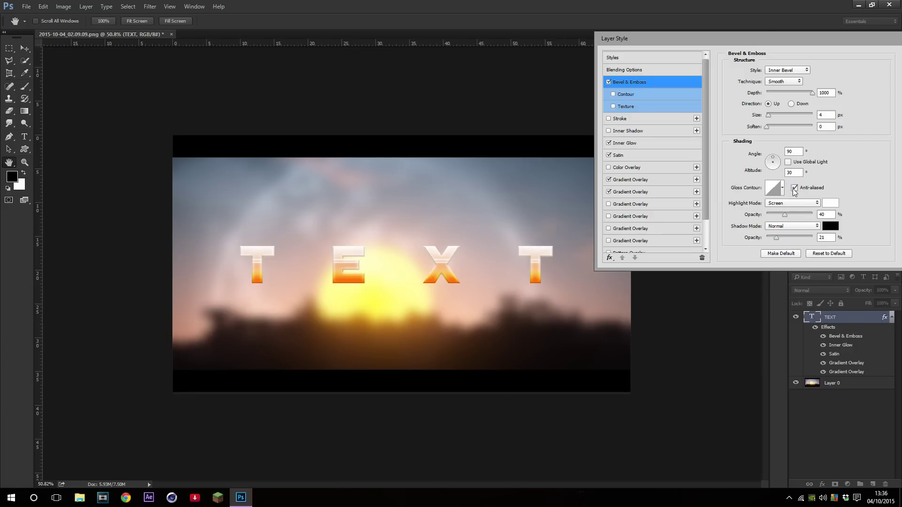
# Apply the Rolling Slope - Descending preset as the bevel's gloss contour after trying other contour presets
pyautogui.click(774, 189)
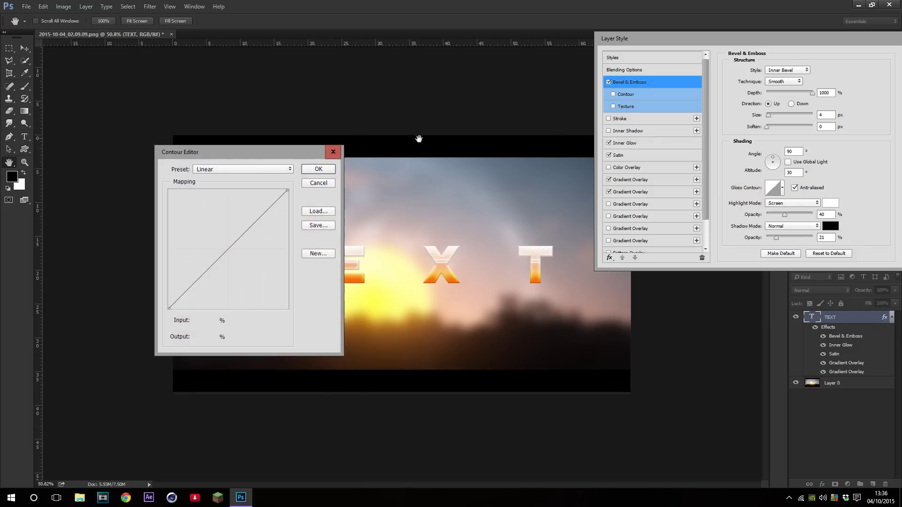
pyautogui.moveTo(303, 154); pyautogui.dragTo(705, 126)
pyautogui.click(631, 143)
pyautogui.click(622, 176)
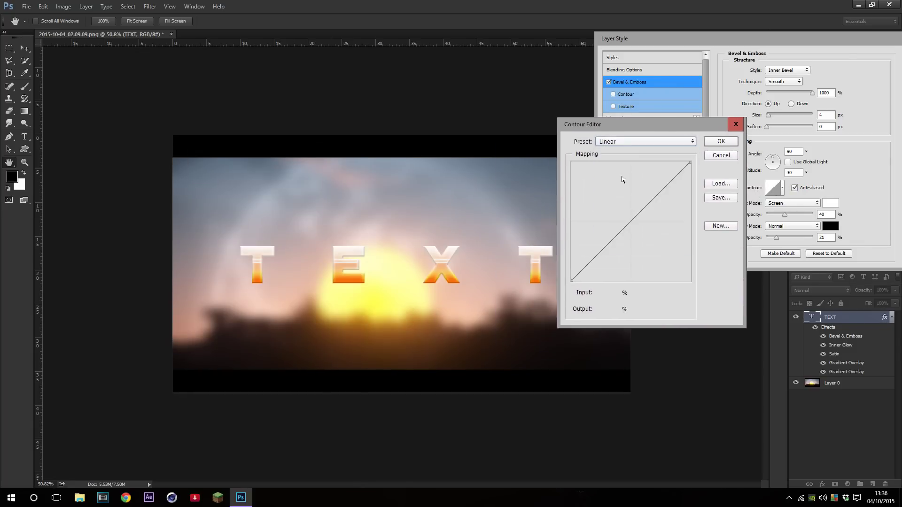
pyautogui.scroll(-4, 633, 142)
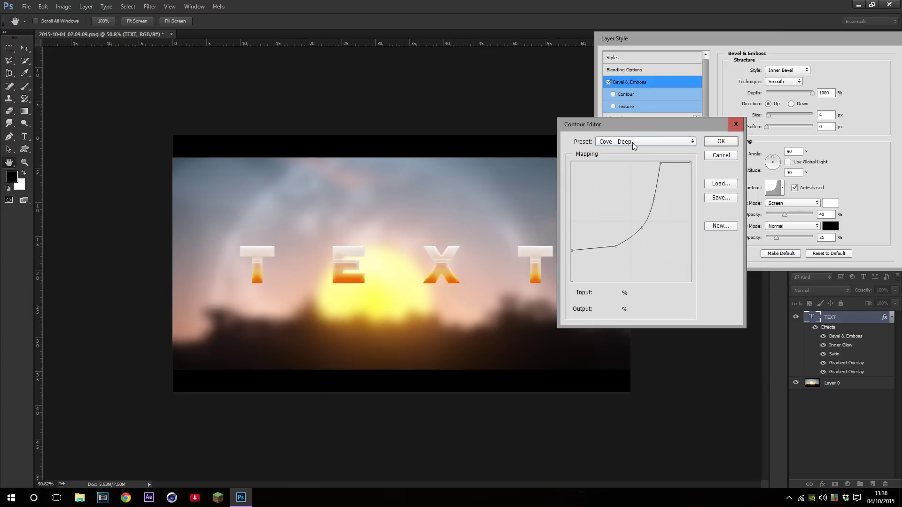
pyautogui.scroll(-4, 632, 143)
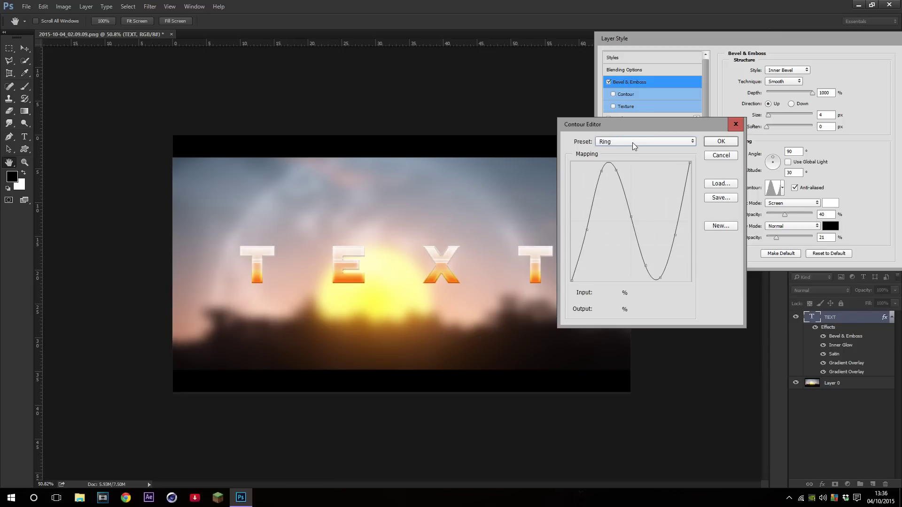
pyautogui.scroll(1, 632, 142)
pyautogui.scroll(-1, 632, 142)
pyautogui.scroll(-1, 632, 142)
pyautogui.scroll(1, 633, 143)
pyautogui.scroll(-1, 633, 143)
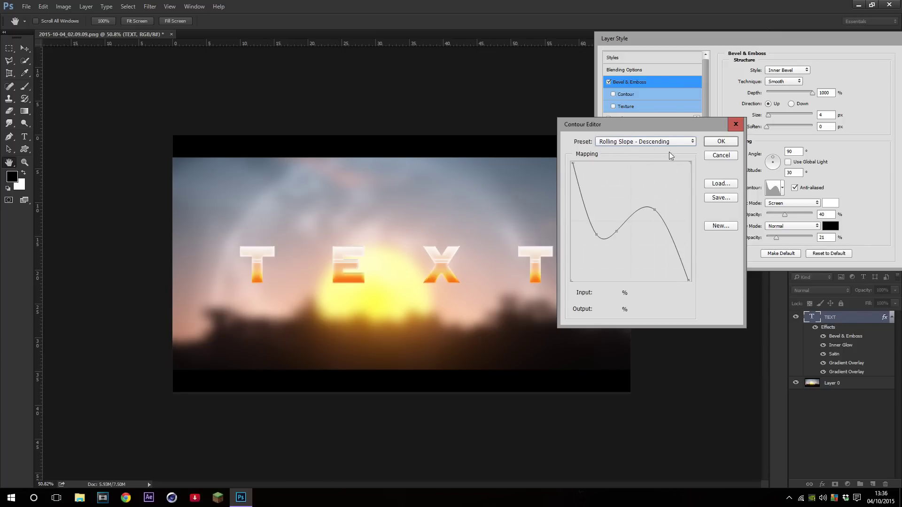
pyautogui.click(716, 142)
pyautogui.click(612, 84)
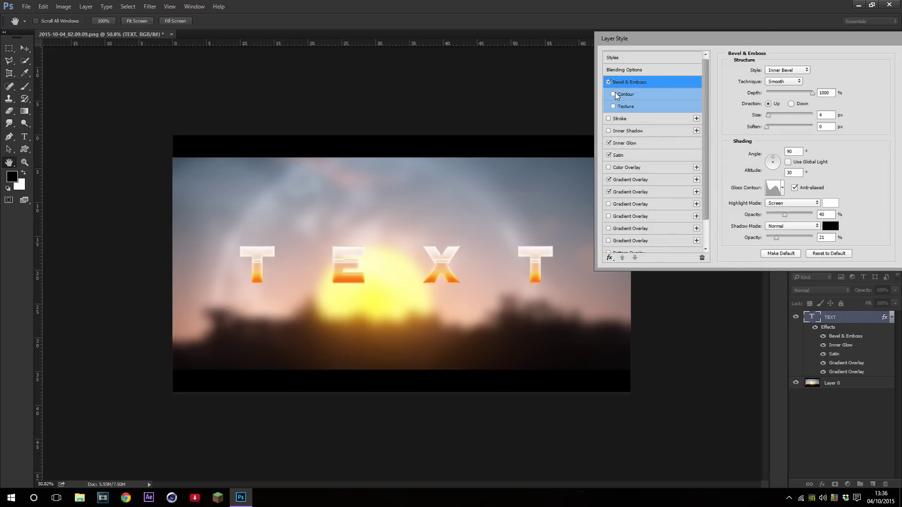
# Enable the bevel's Contour with its range at the minimum, and enable its Texture
pyautogui.click(648, 92)
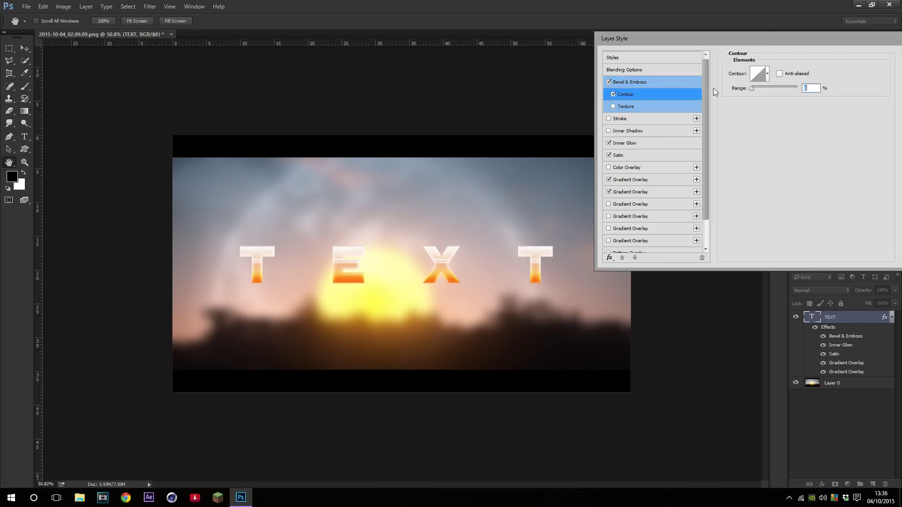
pyautogui.click(614, 95)
pyautogui.click(615, 107)
pyautogui.click(623, 107)
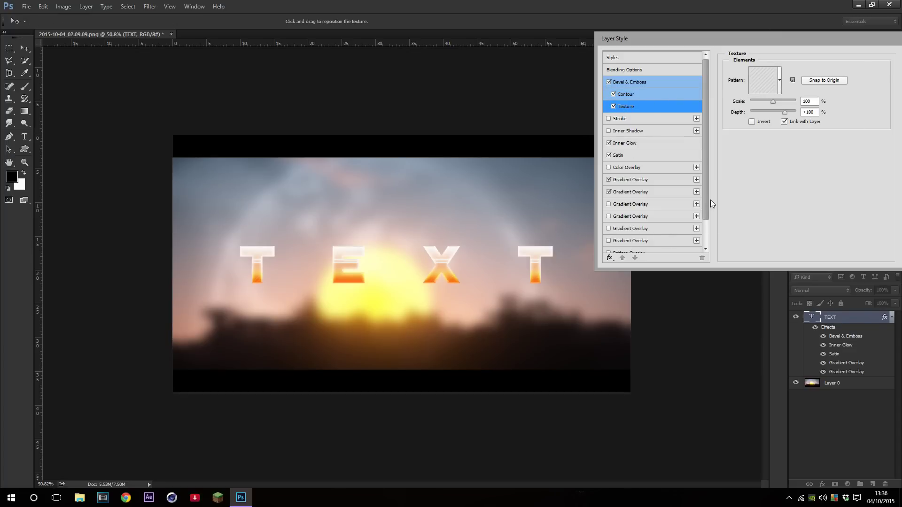
# Add a Pattern Overlay to the title in Normal mode at 100% opacity and 100% scale
pyautogui.scroll(-2, 707, 200)
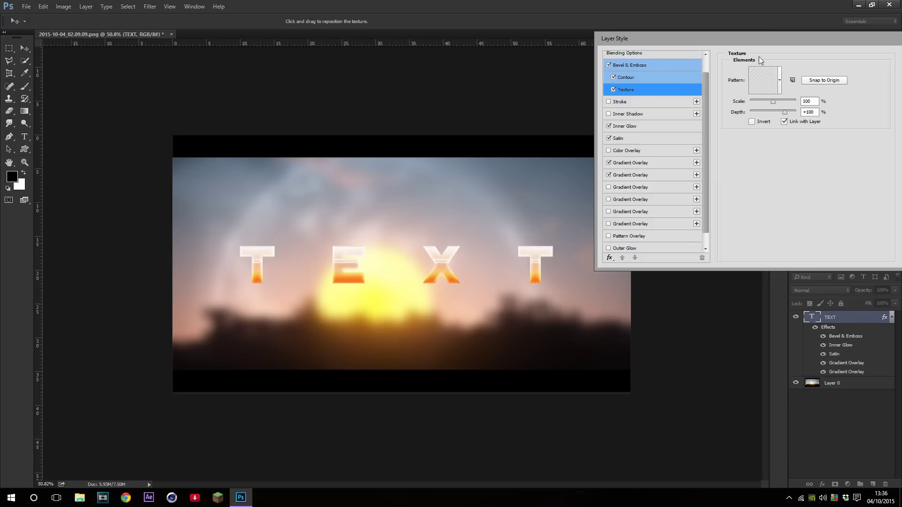
pyautogui.click(622, 237)
pyautogui.scroll(2, 664, 101)
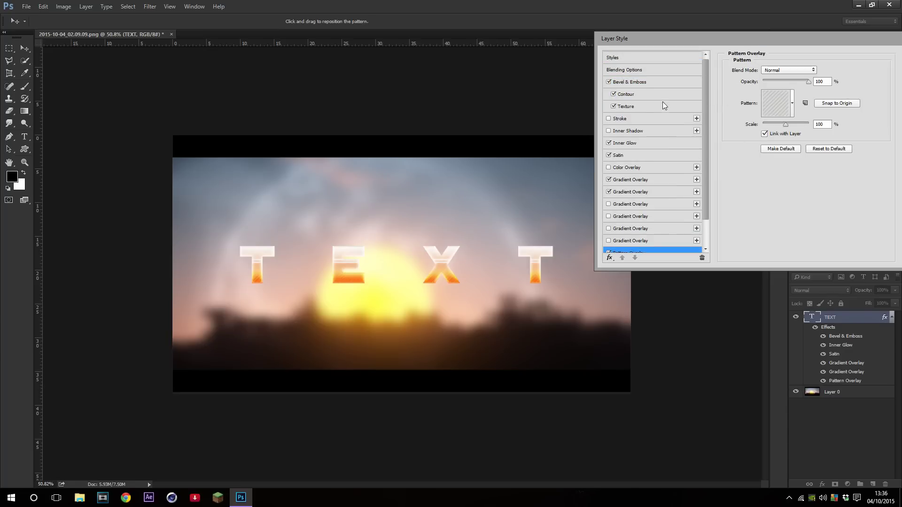
# Try several stone, wood and other block patterns as the bevel's texture, ending with the brown lamp block pattern
pyautogui.click(613, 107)
pyautogui.click(619, 107)
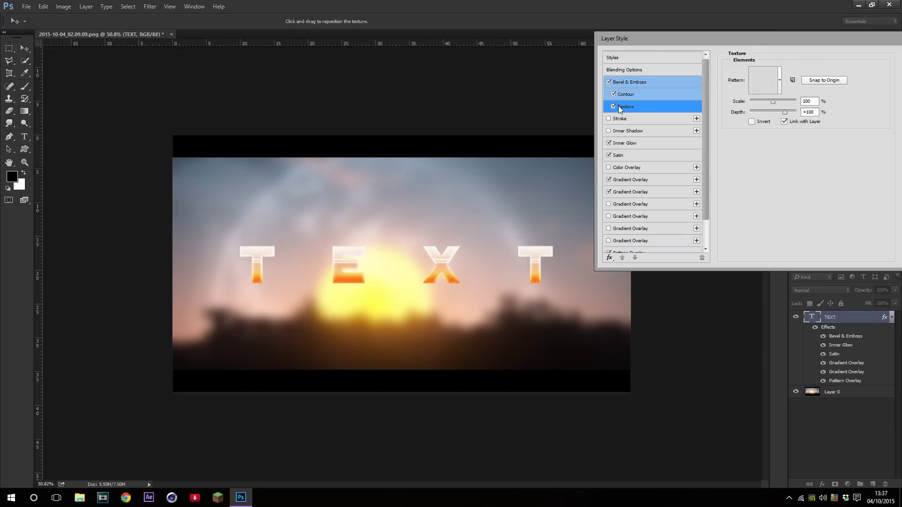
pyautogui.scroll(-2, 568, 151)
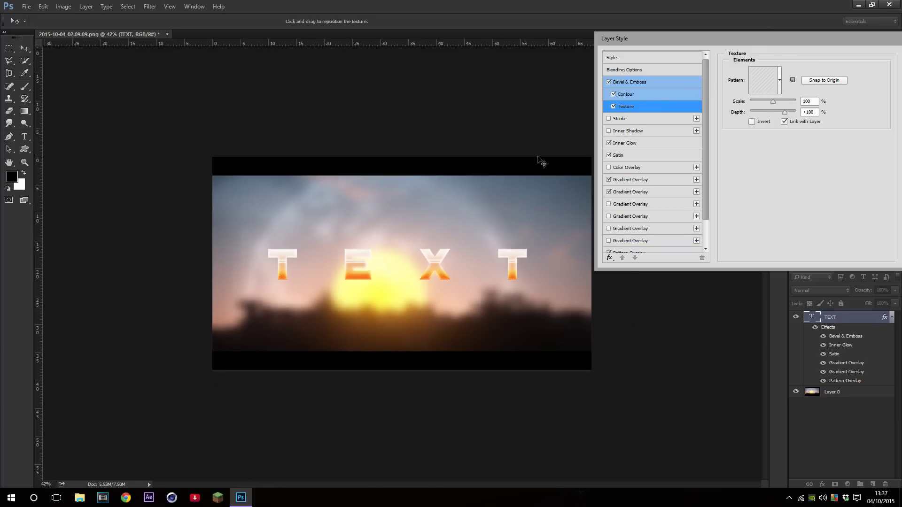
pyautogui.scroll(5, 531, 162)
pyautogui.moveTo(772, 101); pyautogui.dragTo(769, 101)
pyautogui.click(765, 78)
pyautogui.scroll(-5, 806, 174)
pyautogui.scroll(-2, 806, 175)
pyautogui.scroll(5, 803, 178)
pyautogui.scroll(-2, 801, 182)
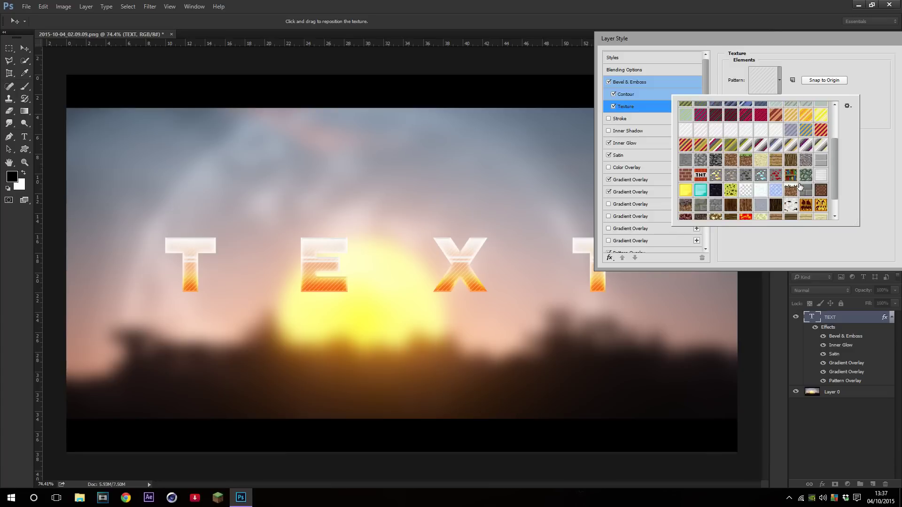
pyautogui.click(761, 175)
pyautogui.click(736, 170)
pyautogui.click(745, 160)
pyautogui.click(791, 160)
pyautogui.click(717, 189)
pyautogui.click(700, 190)
pyautogui.click(685, 190)
pyautogui.scroll(-1, 686, 191)
pyautogui.click(697, 184)
pyautogui.click(701, 169)
pyautogui.click(744, 197)
pyautogui.click(746, 211)
pyautogui.click(775, 182)
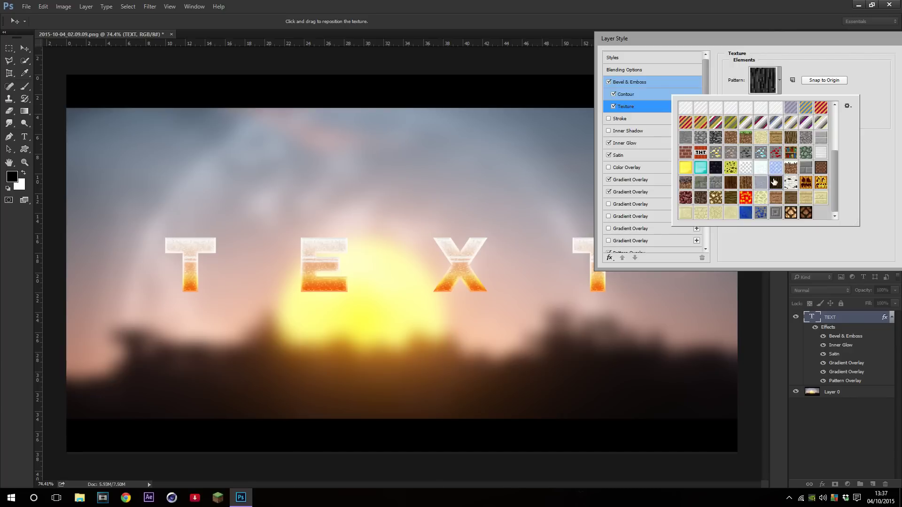
pyautogui.click(793, 151)
pyautogui.click(792, 138)
pyautogui.click(790, 212)
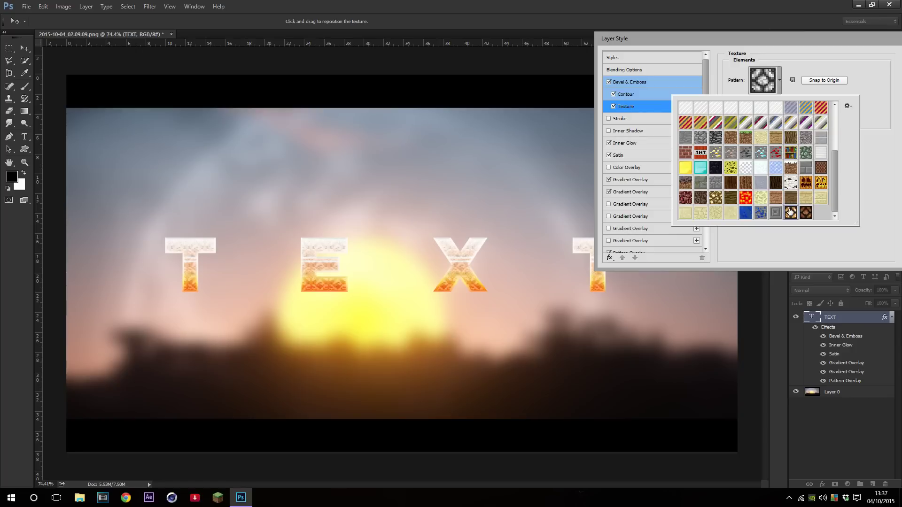
# Set the bevel texture's scale to 629% and reselect the lamp block pattern after comparing it with the neighbouring one
pyautogui.click(868, 176)
pyautogui.moveTo(774, 100); pyautogui.dragTo(786, 96)
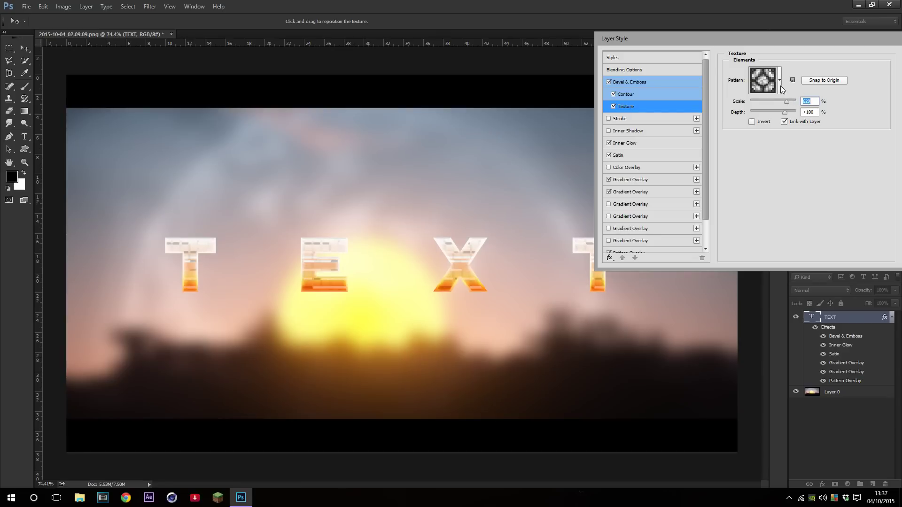
pyautogui.click(766, 87)
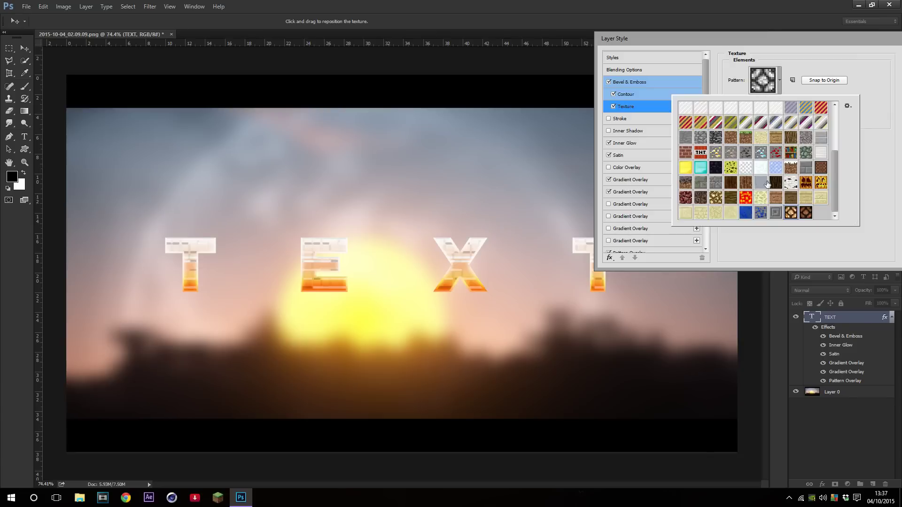
pyautogui.click(802, 213)
pyautogui.click(790, 212)
pyautogui.click(833, 264)
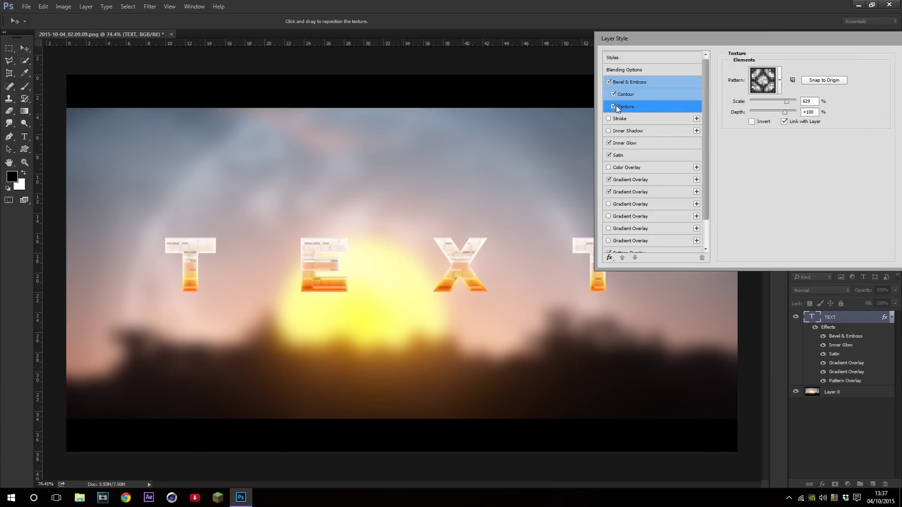
# Turn off the bevel's Texture after trying diagonal striped patterns
pyautogui.click(758, 78)
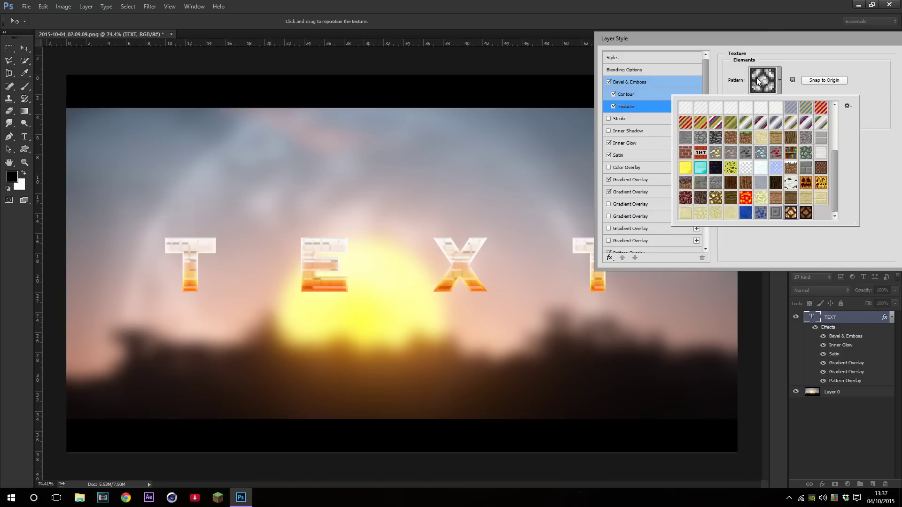
pyautogui.click(775, 123)
pyautogui.click(760, 123)
pyautogui.click(791, 123)
pyautogui.click(734, 127)
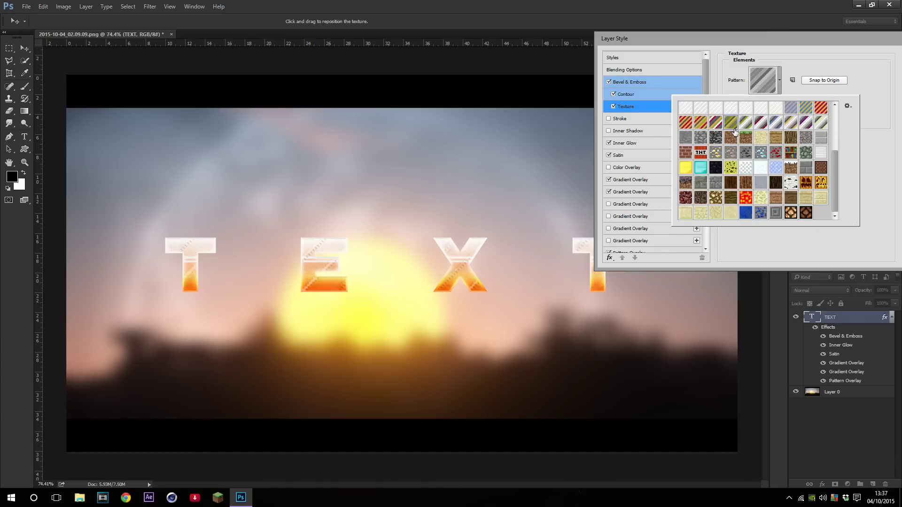
pyautogui.click(614, 107)
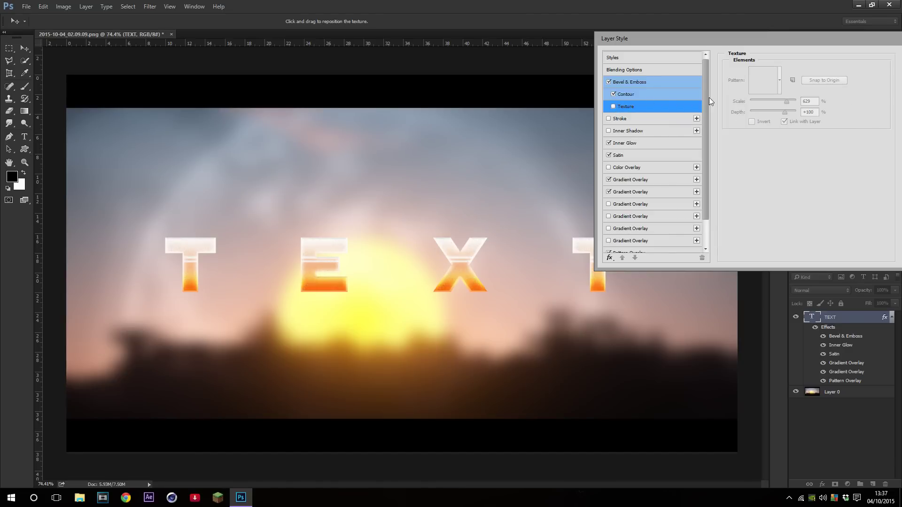
# Choose the gray stone brick pattern for the Pattern Overlay
pyautogui.moveTo(707, 97); pyautogui.dragTo(709, 184)
pyautogui.click(632, 224)
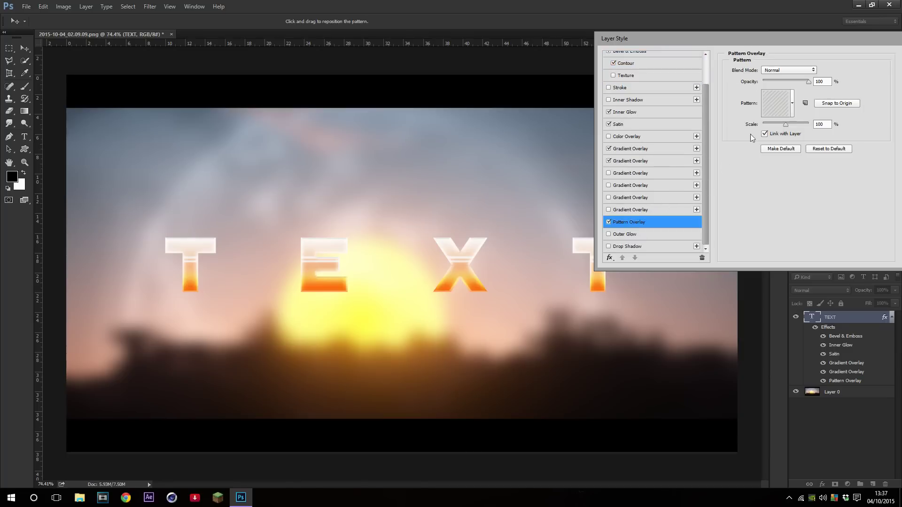
pyautogui.click(773, 99)
pyautogui.click(774, 176)
pyautogui.click(787, 176)
pyautogui.click(730, 207)
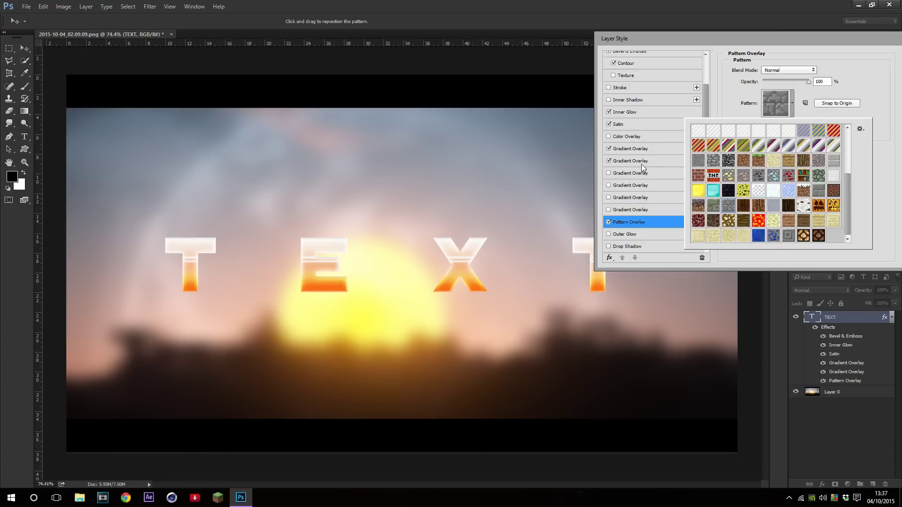
# Set the second Gradient Overlay's blend mode to Overlay
pyautogui.click(644, 161)
pyautogui.click(781, 71)
pyautogui.click(779, 162)
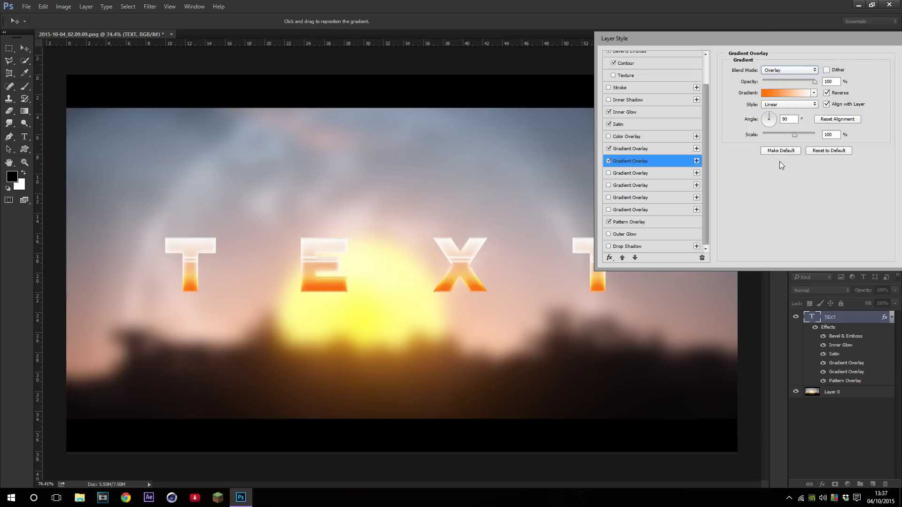
# Change the Pattern Overlay's pattern to the grass block with green top and brown dirt
pyautogui.click(619, 224)
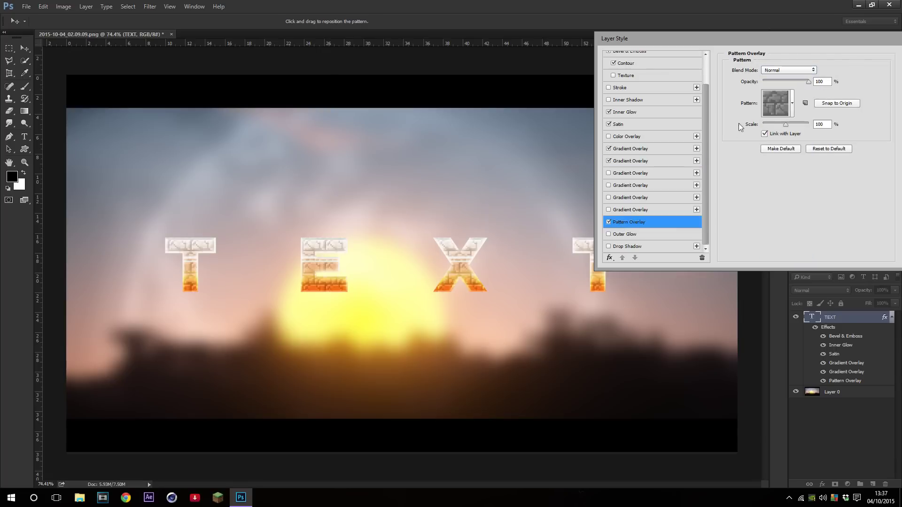
pyautogui.click(764, 105)
pyautogui.click(757, 160)
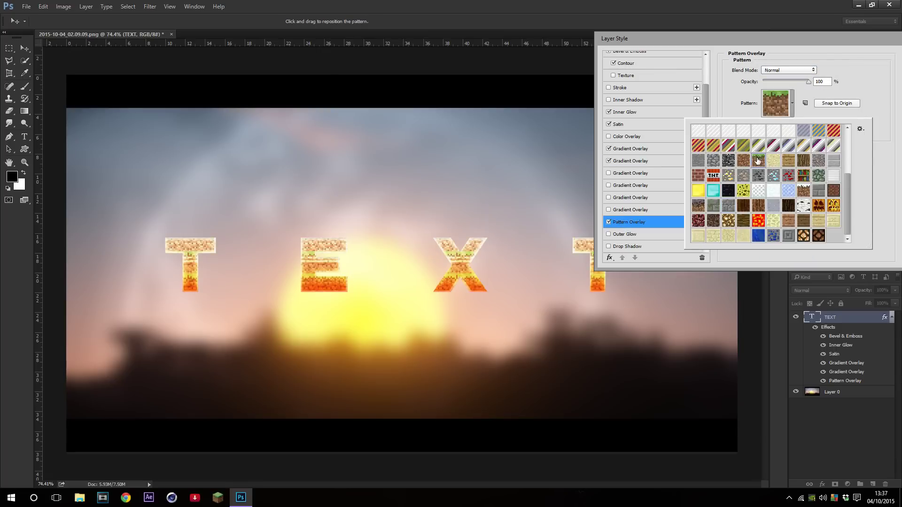
pyautogui.click(886, 185)
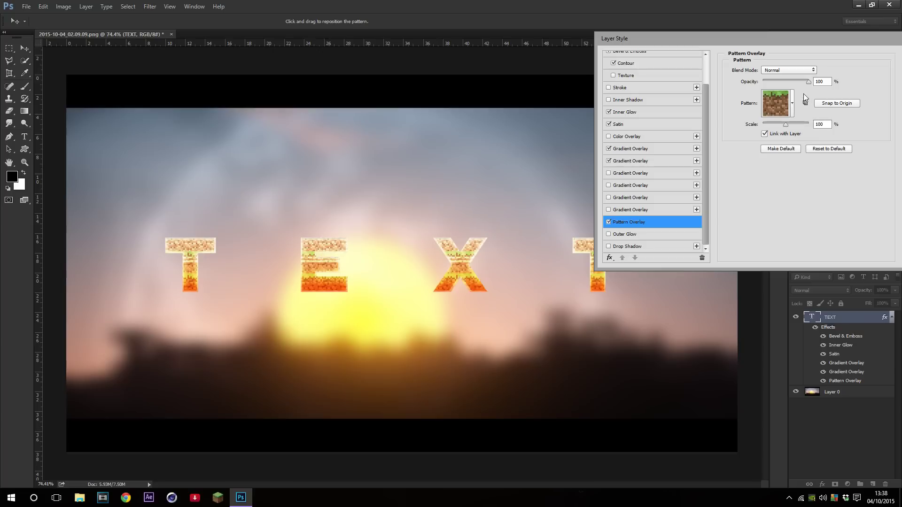
pyautogui.click(778, 108)
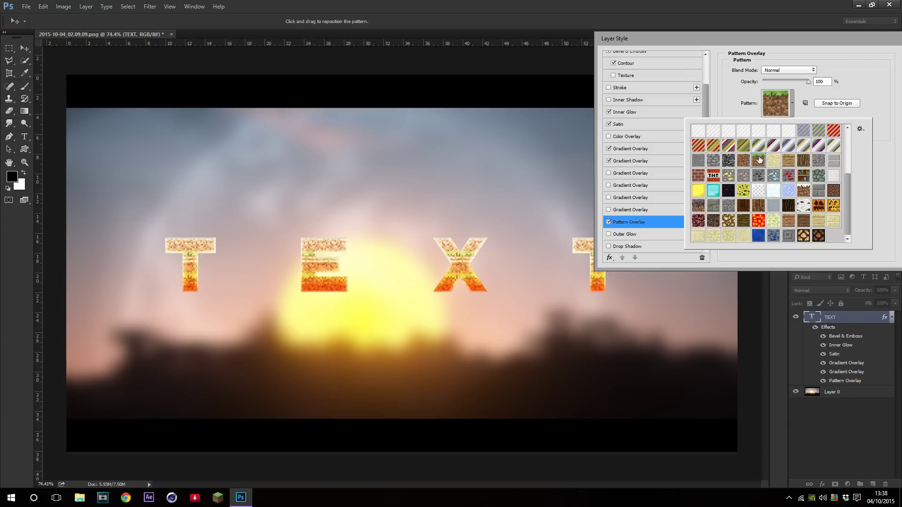
pyautogui.click(853, 104)
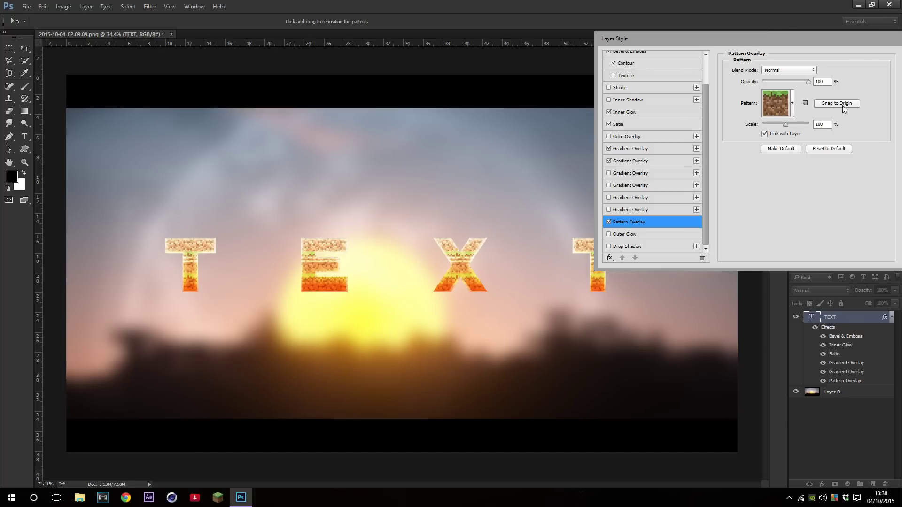
# Scale the grass block pattern to 239% and snap it to the origin, keeping it linked with the layer
pyautogui.moveTo(794, 122); pyautogui.dragTo(789, 123)
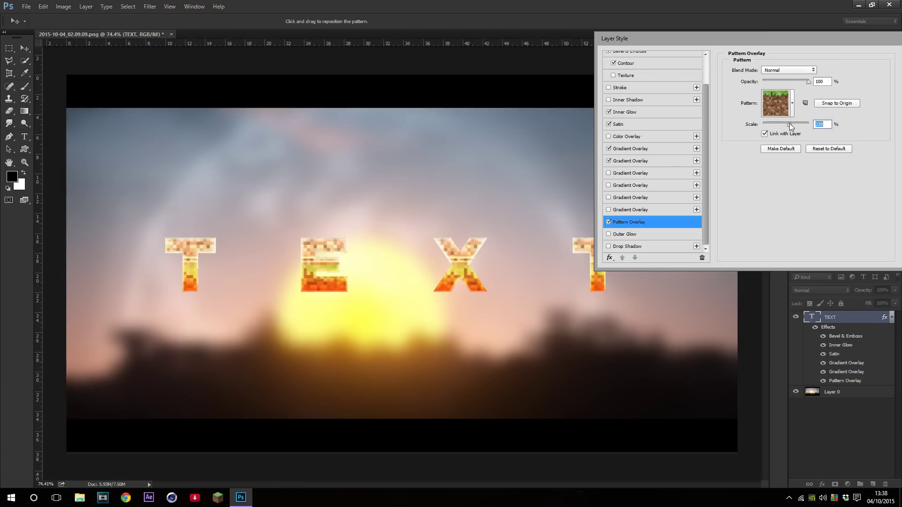
pyautogui.click(827, 105)
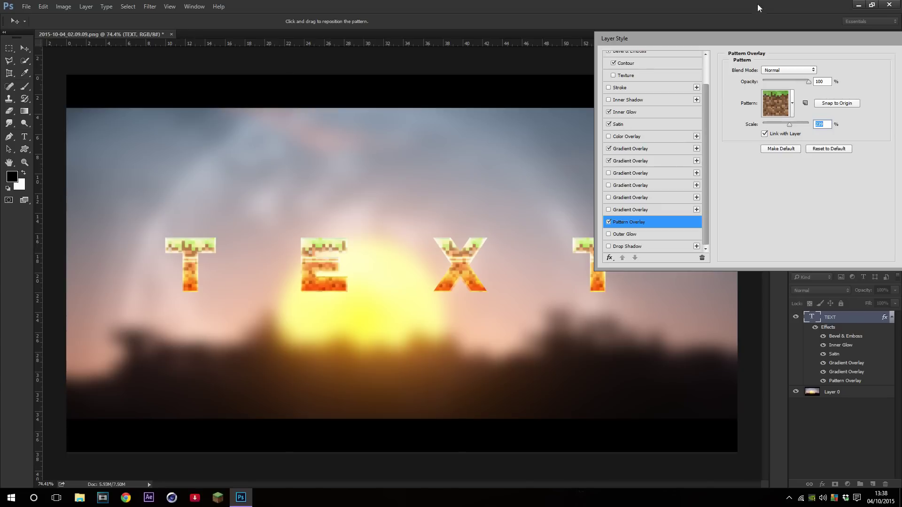
pyautogui.click(765, 134)
# Try an Outer Glow on the title in Screen mode with 100% opacity and 111 px size
pyautogui.click(609, 235)
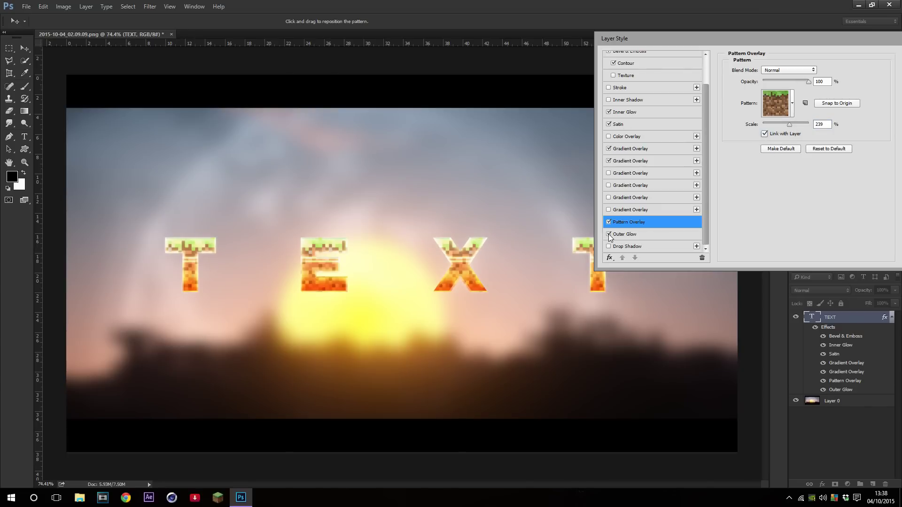
pyautogui.scroll(-3, 533, 216)
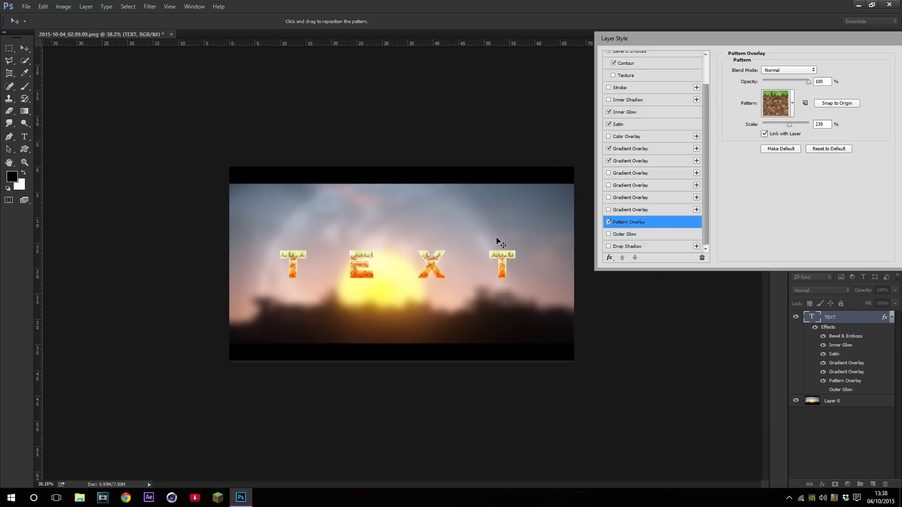
pyautogui.click(609, 234)
pyautogui.click(620, 234)
pyautogui.scroll(2, 526, 204)
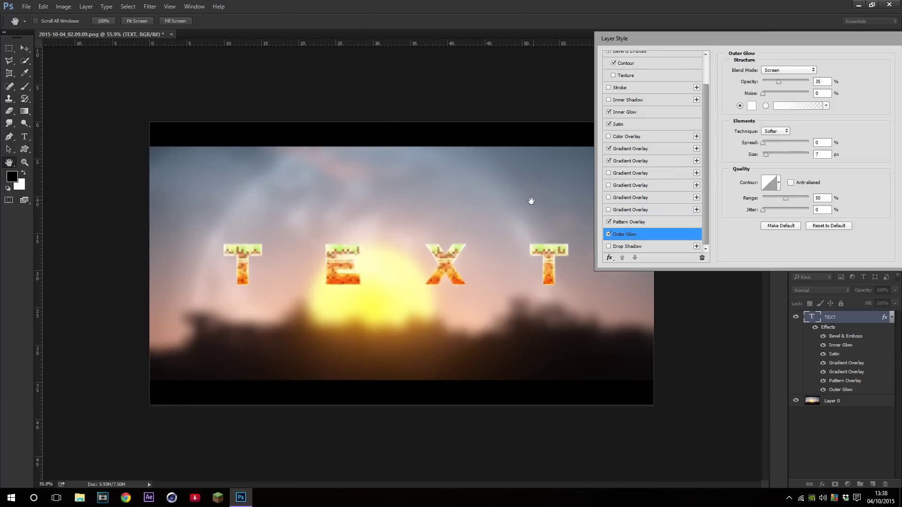
pyautogui.moveTo(776, 81); pyautogui.dragTo(840, 80)
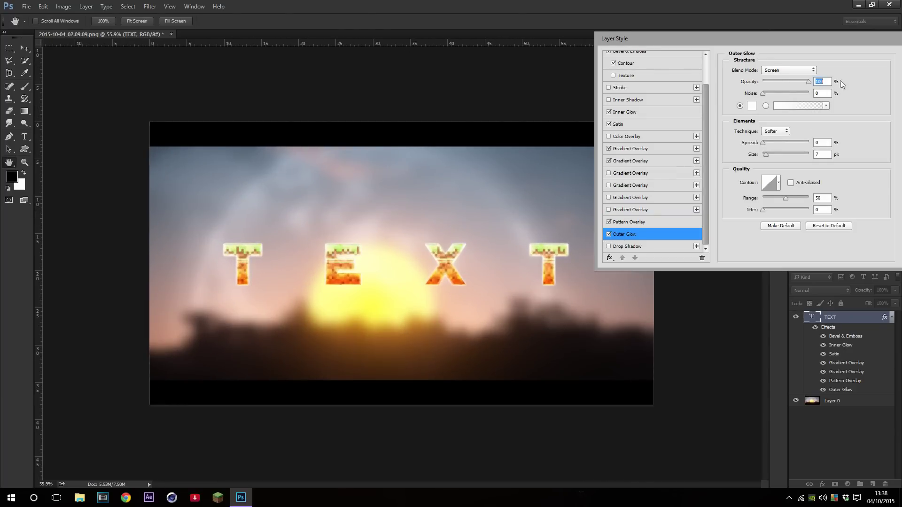
pyautogui.moveTo(765, 155); pyautogui.dragTo(784, 155)
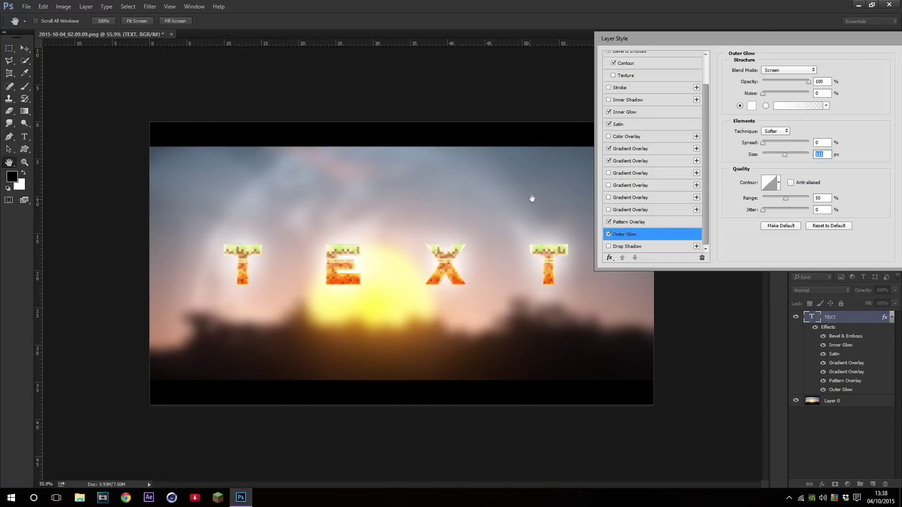
# Compare the title with and without the Outer Glow, and leave the effect disabled
pyautogui.click(609, 234)
pyautogui.click(609, 234)
pyautogui.scroll(-1, 568, 229)
pyautogui.scroll(4, 566, 238)
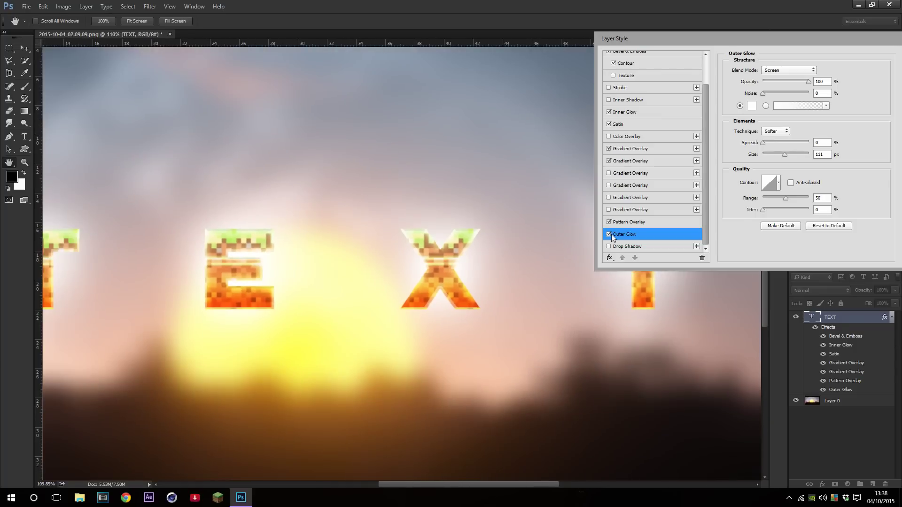
pyautogui.click(609, 235)
pyautogui.scroll(-3, 599, 237)
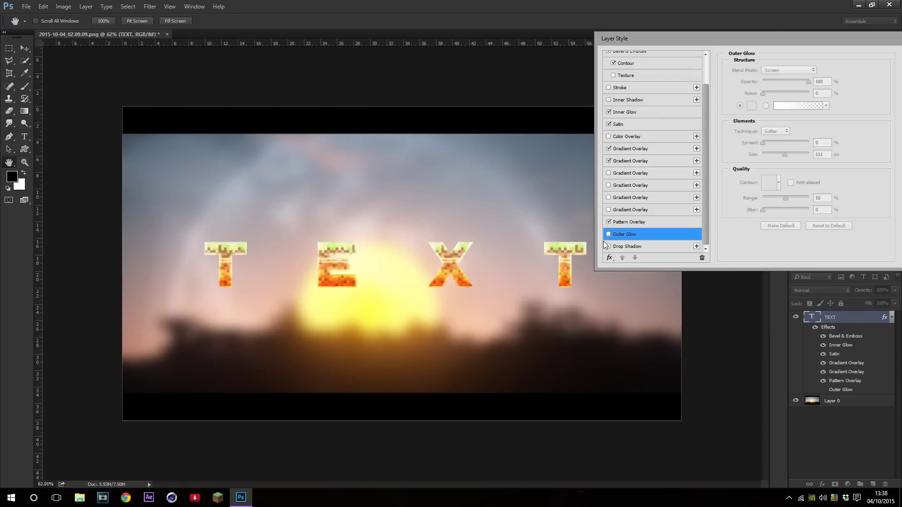
# Add a black Stroke to the title with 5 px size, Outside position and 100% opacity
pyautogui.scroll(3, 622, 221)
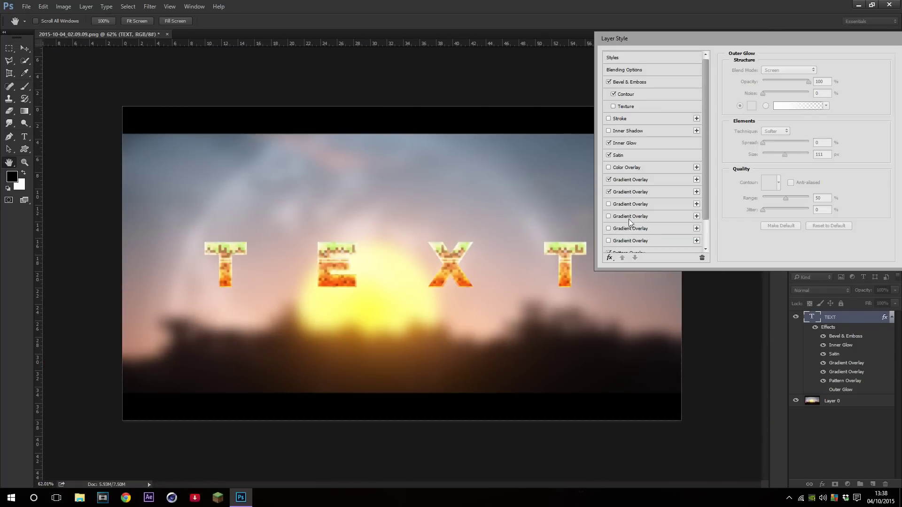
pyautogui.click(615, 106)
pyautogui.click(611, 119)
pyautogui.moveTo(767, 69); pyautogui.dragTo(767, 69)
pyautogui.click(775, 83)
pyautogui.click(770, 90)
pyautogui.click(769, 70)
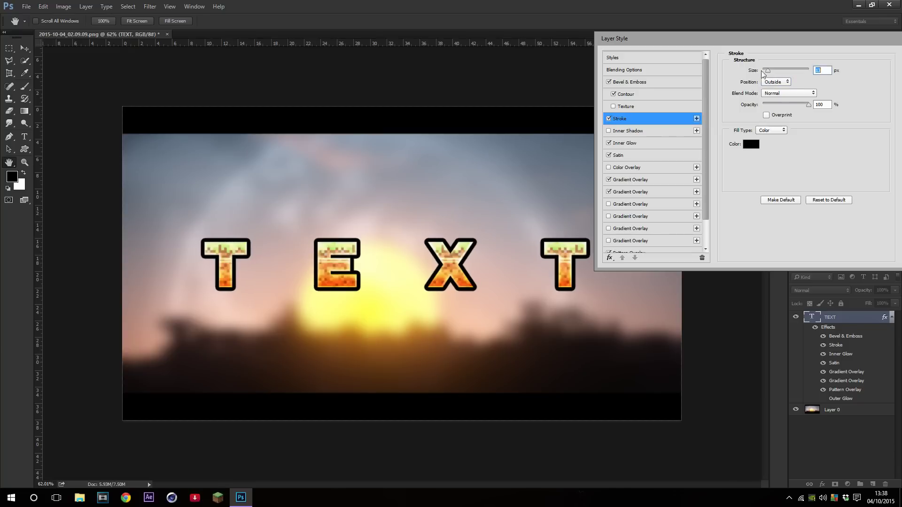
pyautogui.moveTo(770, 72); pyautogui.dragTo(765, 70)
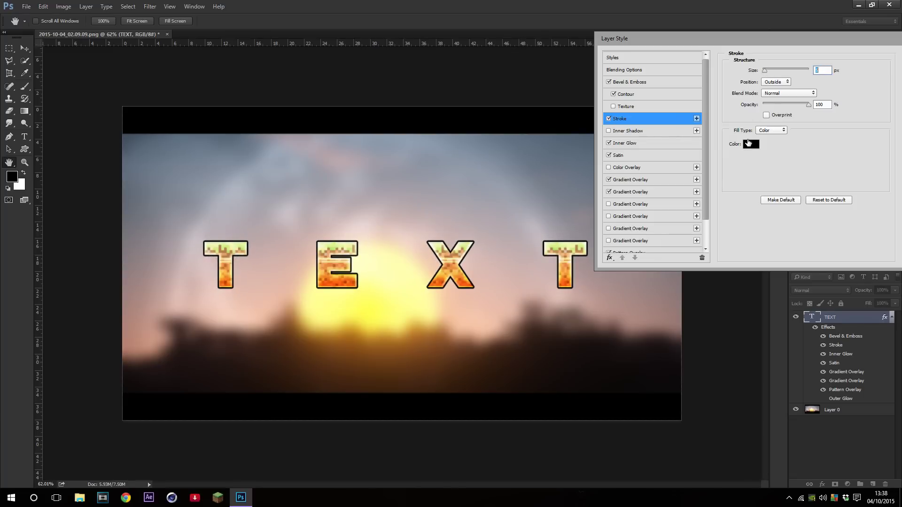
# Set the stroke's blend mode to Soft Light and compare the title with and without the stroke
pyautogui.click(775, 93)
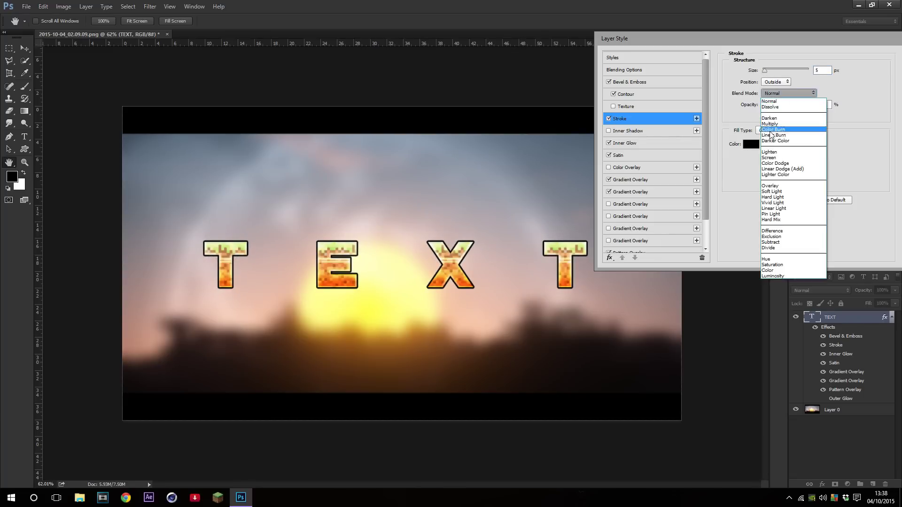
pyautogui.click(769, 186)
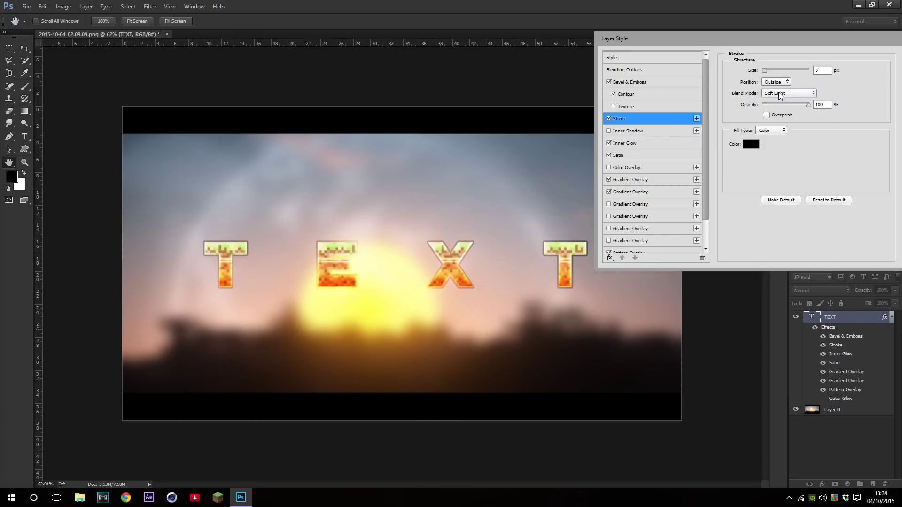
pyautogui.press('Down')
pyautogui.click(610, 119)
pyautogui.click(610, 120)
pyautogui.scroll(3, 560, 253)
pyautogui.scroll(3, 540, 247)
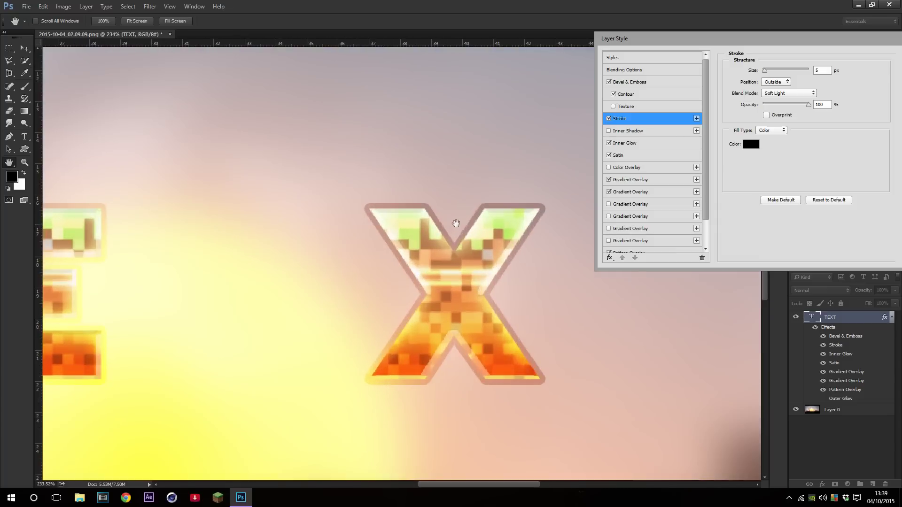
pyautogui.scroll(-6, 458, 232)
pyautogui.scroll(4, 458, 232)
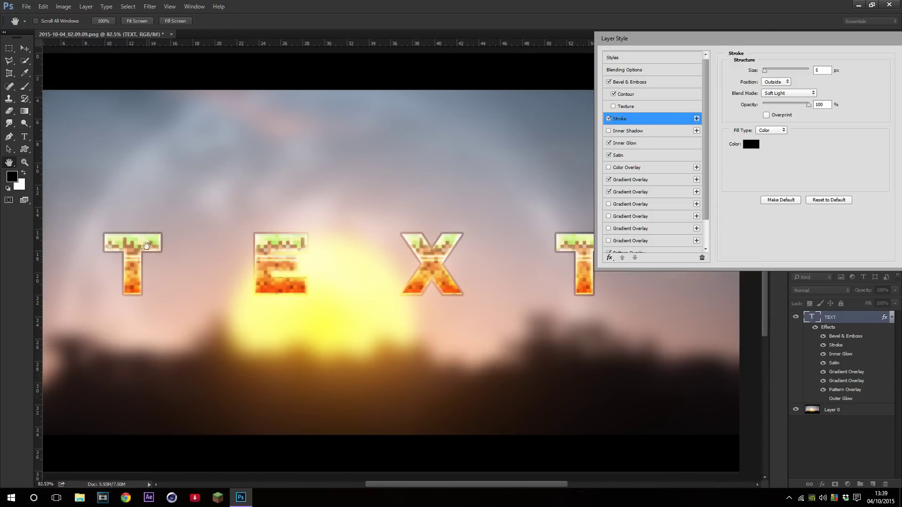
# Turn off the title's Stroke effect and apply the layer style
pyautogui.scroll(1, 241, 231)
pyautogui.scroll(-4, 407, 211)
pyautogui.scroll(4, 422, 226)
pyautogui.scroll(-2, 486, 258)
pyautogui.click(609, 119)
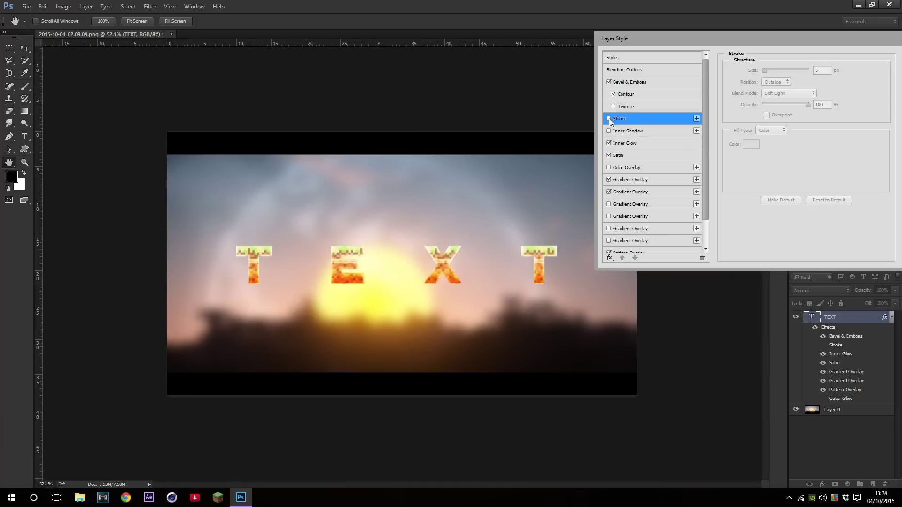
pyautogui.scroll(-3, 610, 229)
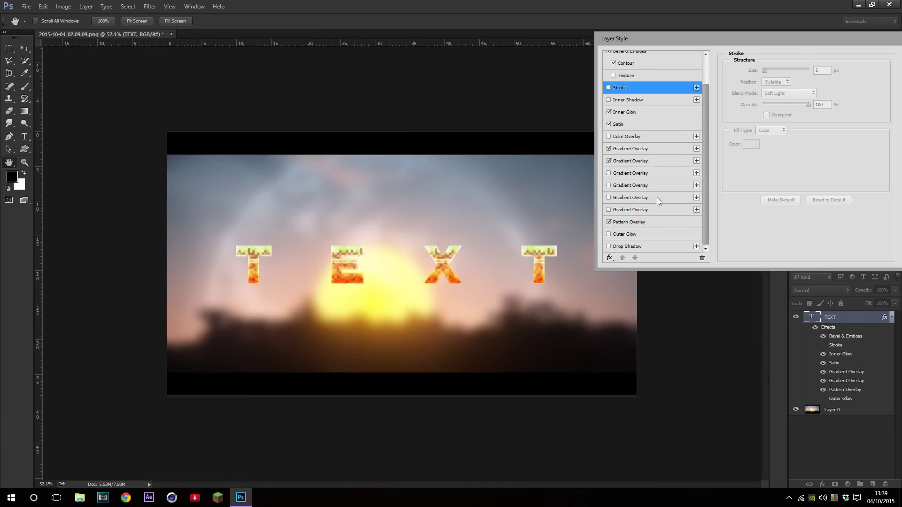
pyautogui.moveTo(834, 40); pyautogui.dragTo(653, 52)
pyautogui.click(734, 73)
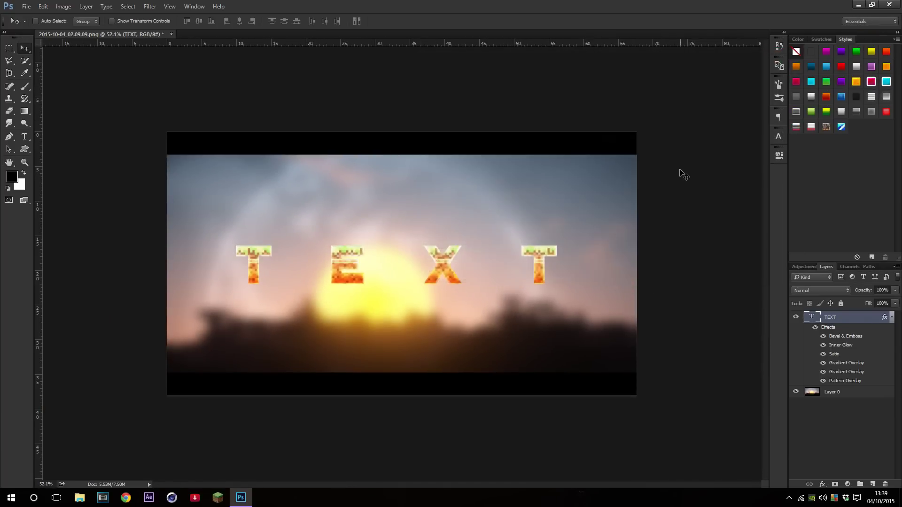
# Try a character tracking of 100 on the title and undo the spacing change
pyautogui.scroll(1, 519, 264)
pyautogui.scroll(-2, 665, 189)
pyautogui.scroll(3, 545, 232)
pyautogui.scroll(-1, 550, 237)
pyautogui.click(779, 136)
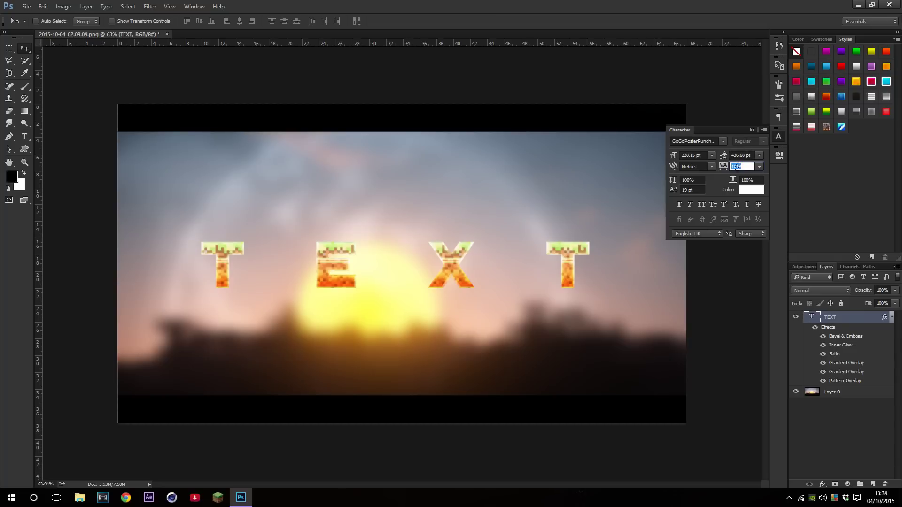
pyautogui.press('Return')
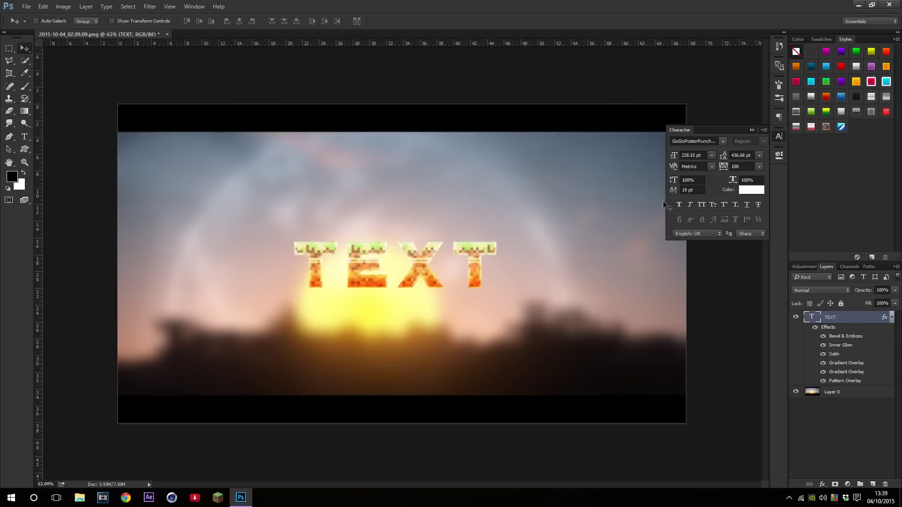
pyautogui.scroll(3, 484, 263)
pyautogui.scroll(-3, 517, 250)
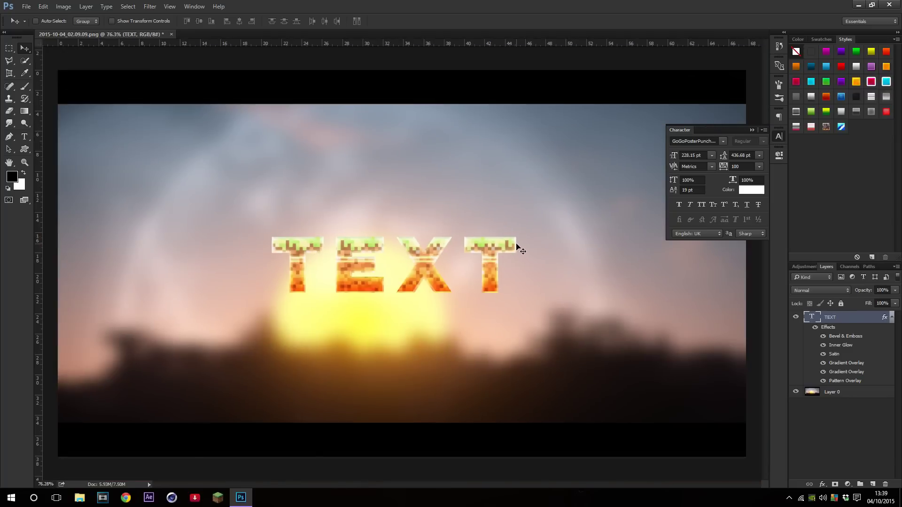
pyautogui.hotkey('ctrl', 'z')
pyautogui.scroll(-2, 517, 249)
pyautogui.click(754, 129)
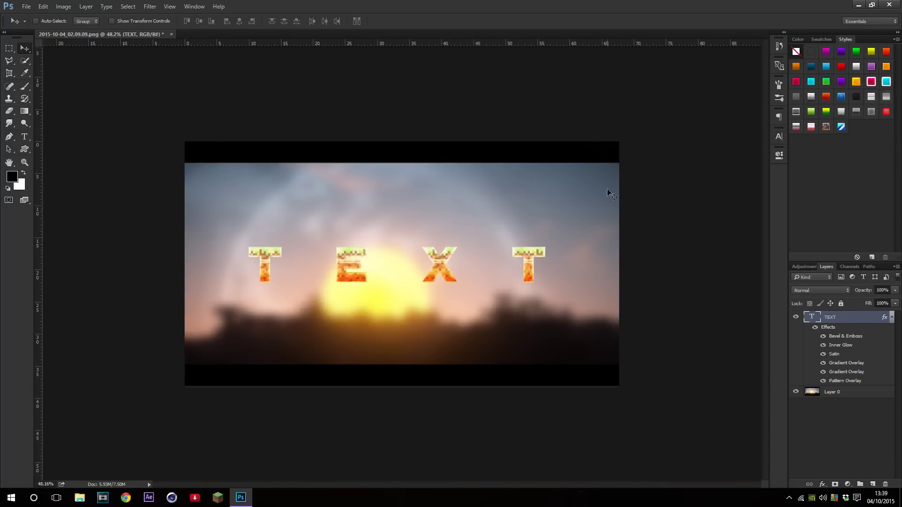
# Rasterize the type of the TEXT layer, keeping its layer effects editable
pyautogui.scroll(1, 488, 272)
pyautogui.scroll(-1, 693, 301)
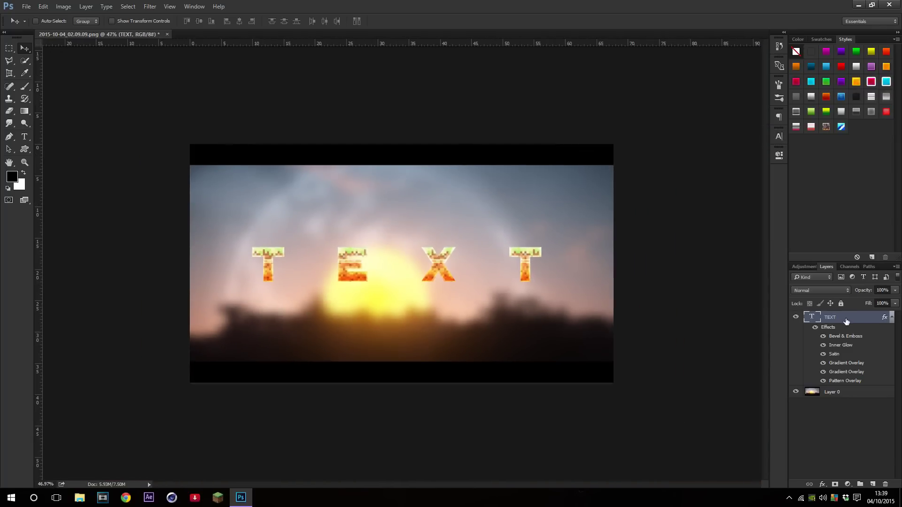
pyautogui.scroll(2, 528, 261)
pyautogui.scroll(-1, 548, 276)
pyautogui.scroll(2, 548, 276)
pyautogui.scroll(-1, 548, 276)
pyautogui.scroll(1, 545, 264)
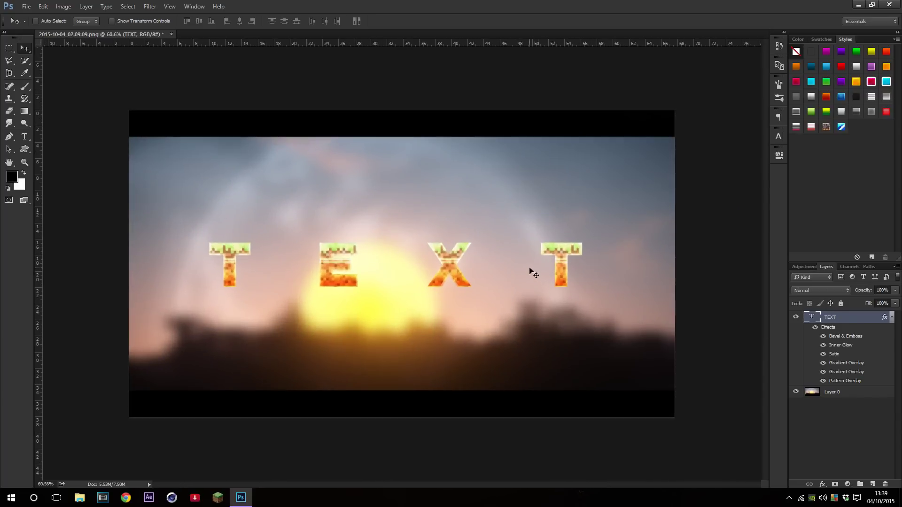
pyautogui.rightClick(831, 319)
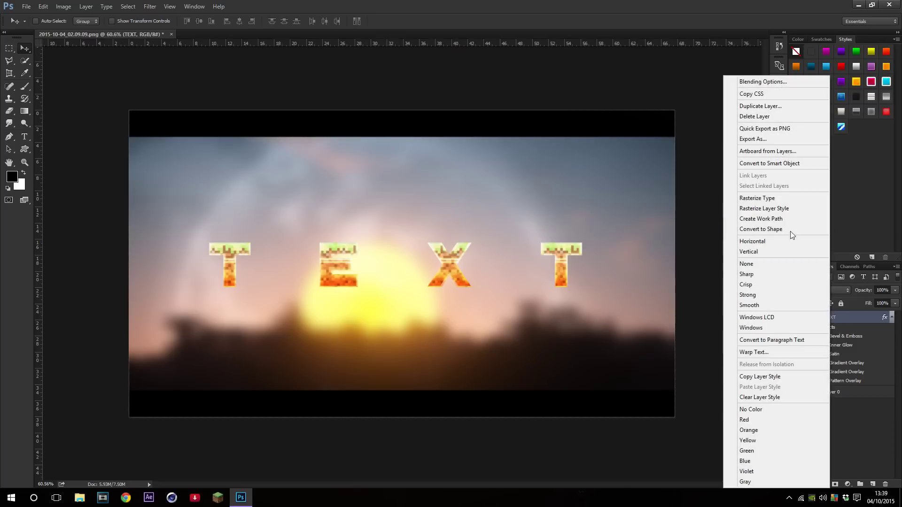
pyautogui.click(775, 200)
# Try rasterizing the TEXT layer's style, inspect the letters up close, and restore the live effects
pyautogui.rightClick(818, 319)
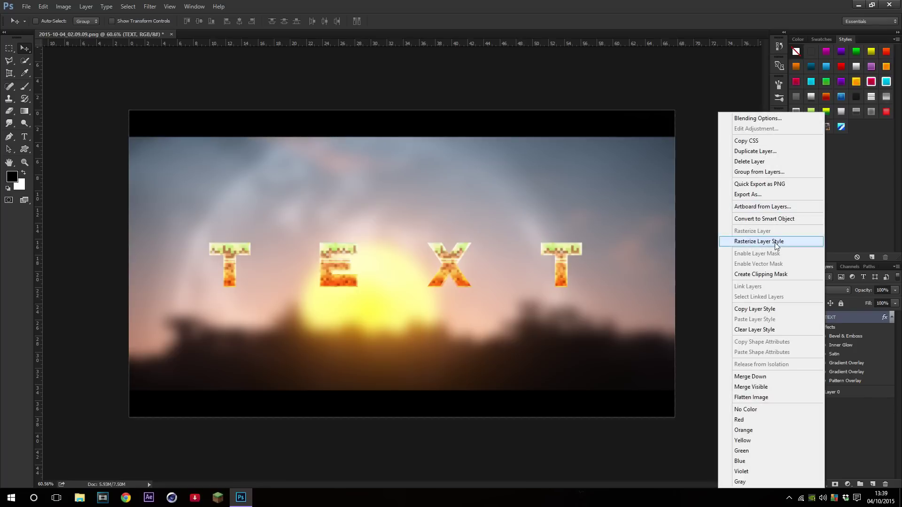
pyautogui.click(755, 242)
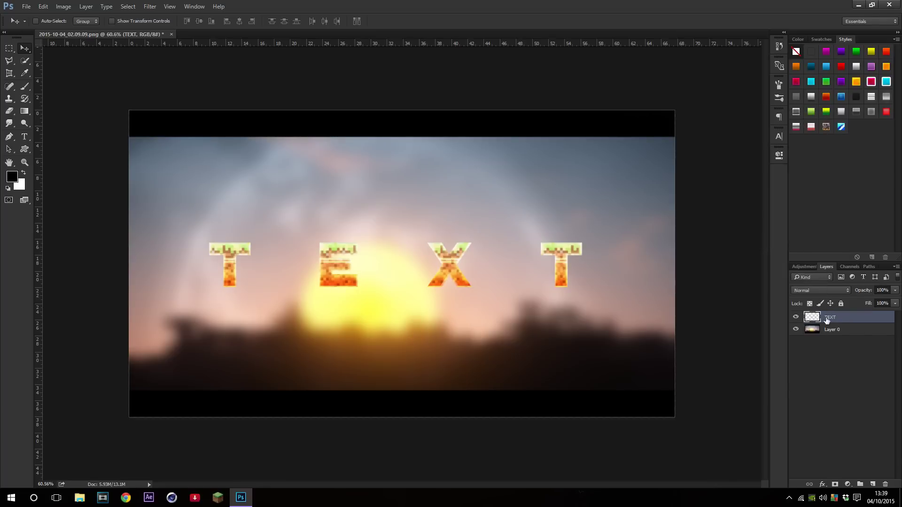
pyautogui.scroll(6, 514, 263)
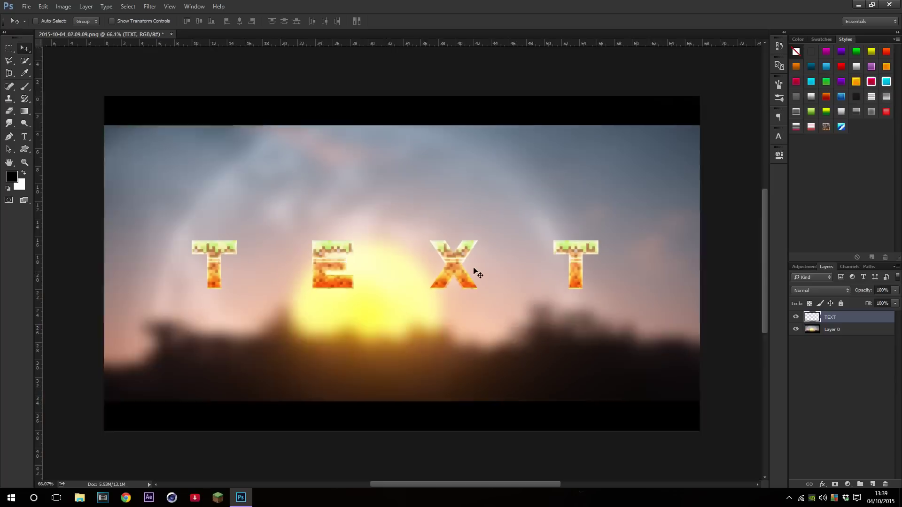
pyautogui.scroll(-3, 479, 257)
pyautogui.scroll(4, 227, 247)
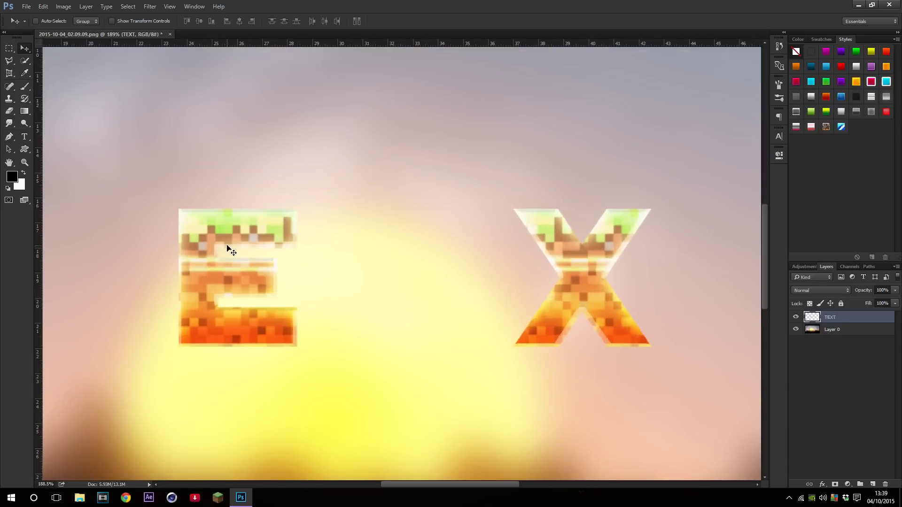
pyautogui.scroll(-4, 268, 244)
pyautogui.scroll(-2, 118, 255)
pyautogui.scroll(3, 189, 258)
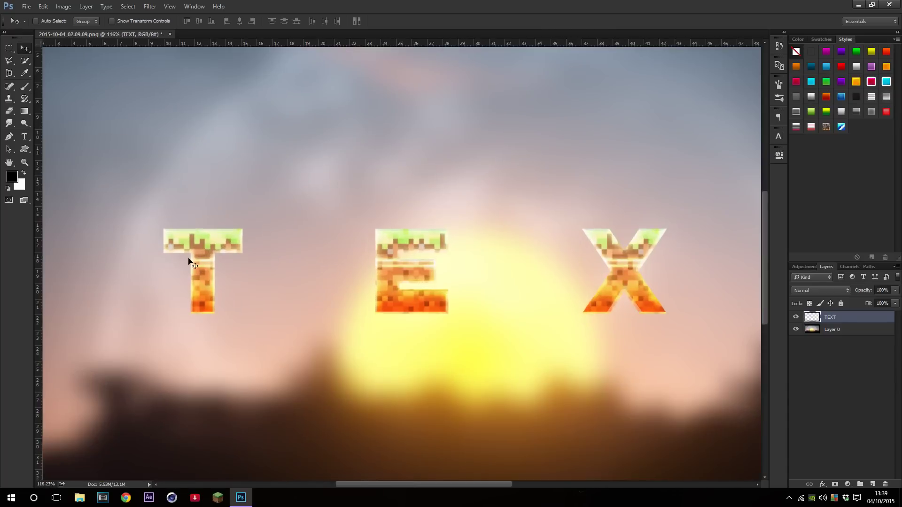
pyautogui.scroll(-2, 290, 270)
pyautogui.scroll(-2, 585, 286)
pyautogui.scroll(2, 585, 286)
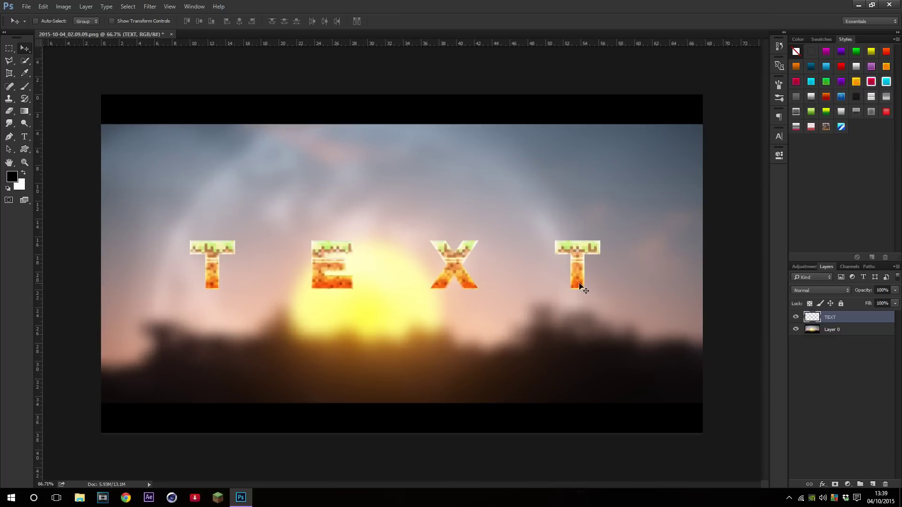
pyautogui.scroll(1, 530, 248)
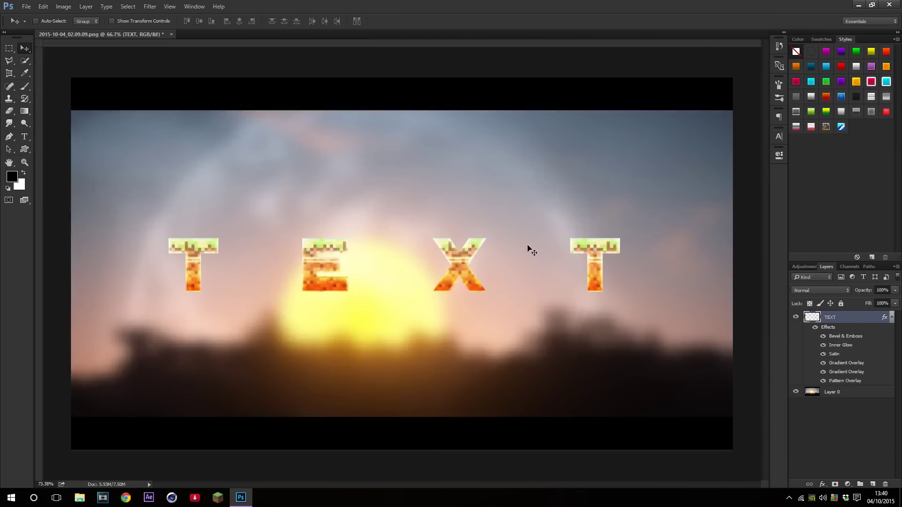
pyautogui.scroll(-3, 469, 254)
pyautogui.scroll(2, 536, 280)
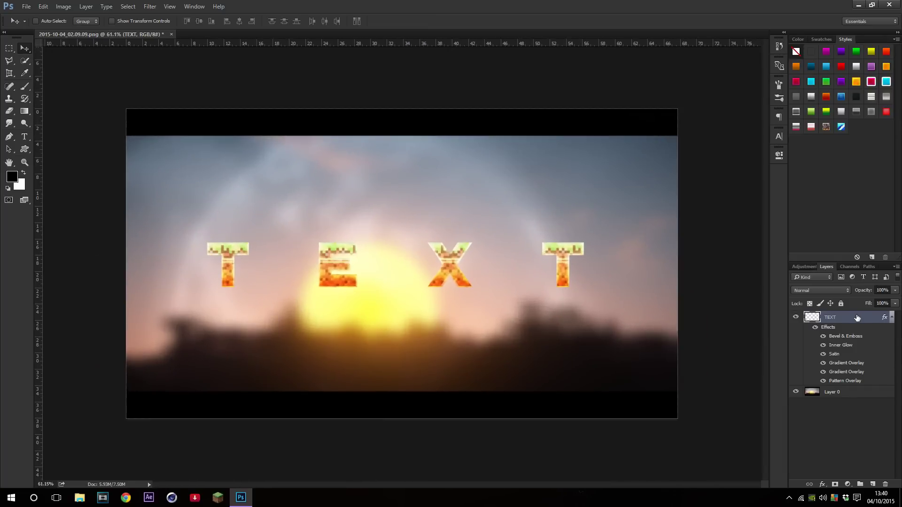
# Duplicate the TEXT layer, hide the duplicate and place it beneath Layer 0 as a backup
pyautogui.hotkey('ctrl', 'j')
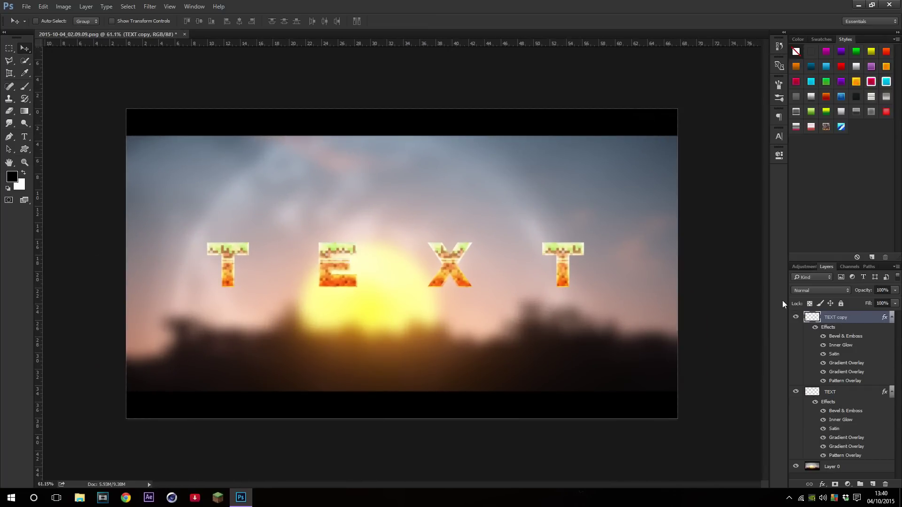
pyautogui.click(890, 320)
pyautogui.click(796, 317)
pyautogui.moveTo(844, 320); pyautogui.dragTo(832, 441)
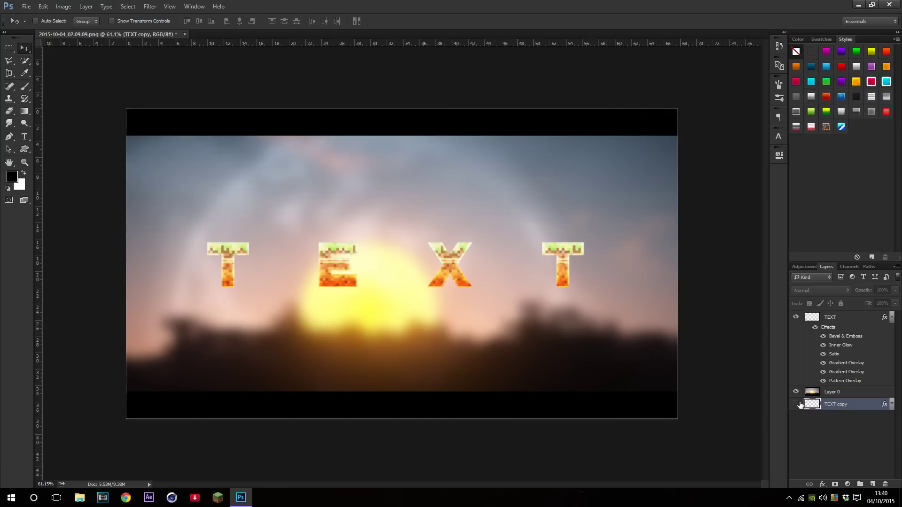
# Rasterize the layer style of the visible TEXT layer
pyautogui.click(839, 318)
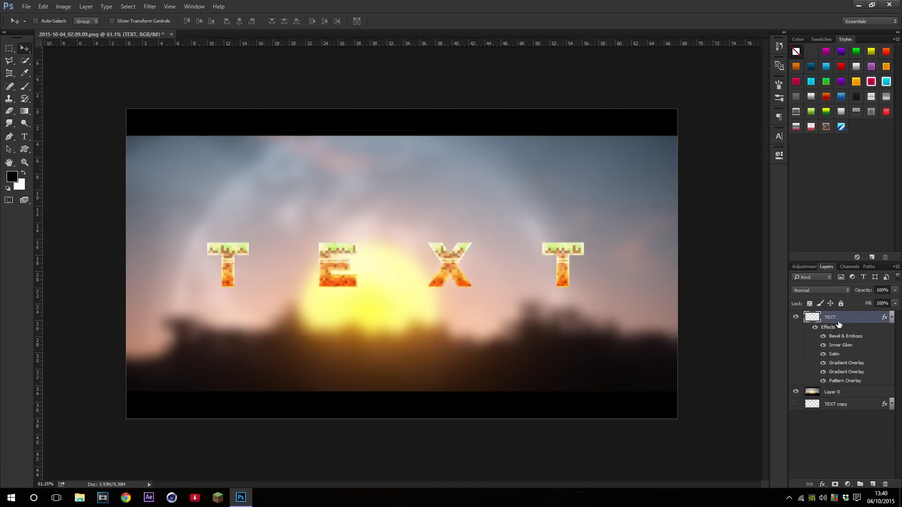
pyautogui.rightClick(838, 324)
pyautogui.click(832, 236)
pyautogui.scroll(3, 500, 262)
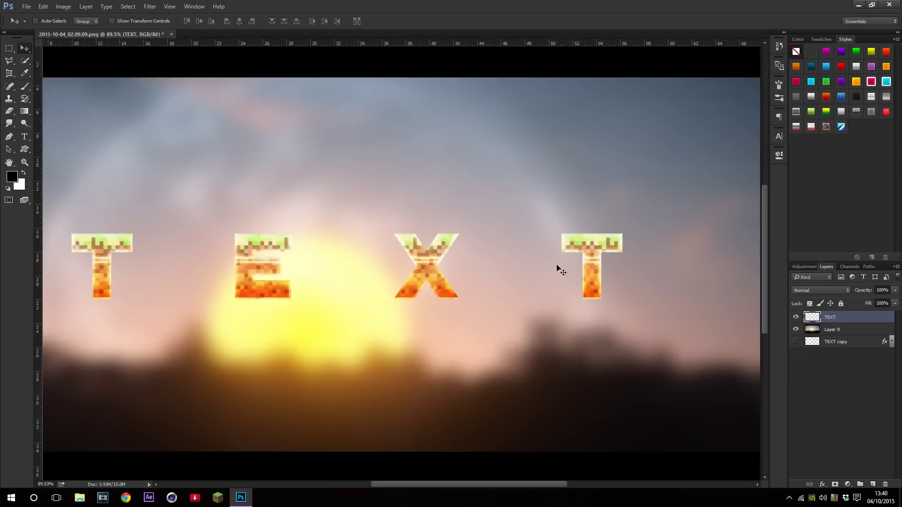
pyautogui.hotkey('ctrl', 't')
pyautogui.rightClick(555, 267)
pyautogui.click(584, 317)
pyautogui.scroll(-4, 584, 277)
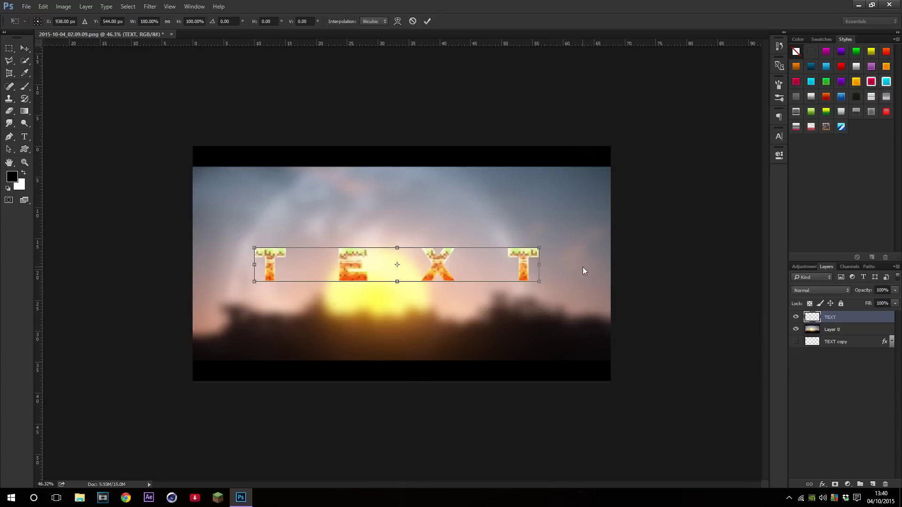
pyautogui.moveTo(539, 248); pyautogui.dragTo(117, 133)
pyautogui.scroll(-5, 288, 213)
pyautogui.moveTo(370, 259); pyautogui.dragTo(372, 259)
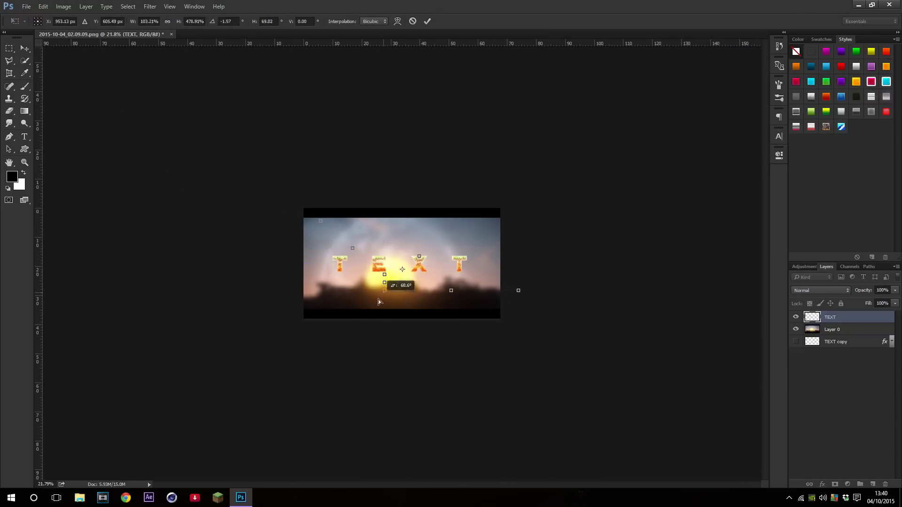
pyautogui.scroll(3, 407, 275)
pyautogui.press('Escape')
# Apply a Perspective transform to the TEXT layer that strongly enlarges the last letter and shrinks the first
pyautogui.hotkey('ctrl', 't')
pyautogui.scroll(2, 477, 263)
pyautogui.rightClick(477, 267)
pyautogui.click(493, 324)
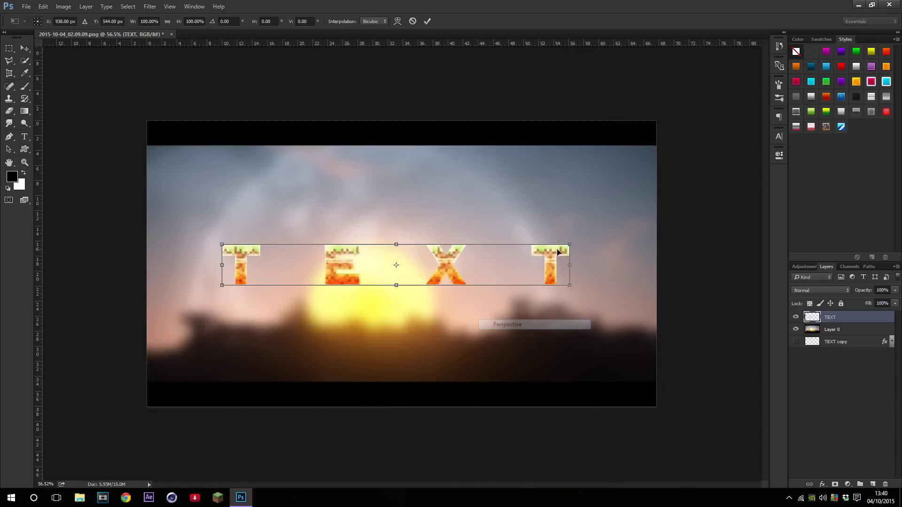
pyautogui.moveTo(569, 245); pyautogui.dragTo(567, 141)
pyautogui.press('Return')
# Move the perspective-distorted title further left across the sunset background
pyautogui.moveTo(483, 246); pyautogui.dragTo(532, 250)
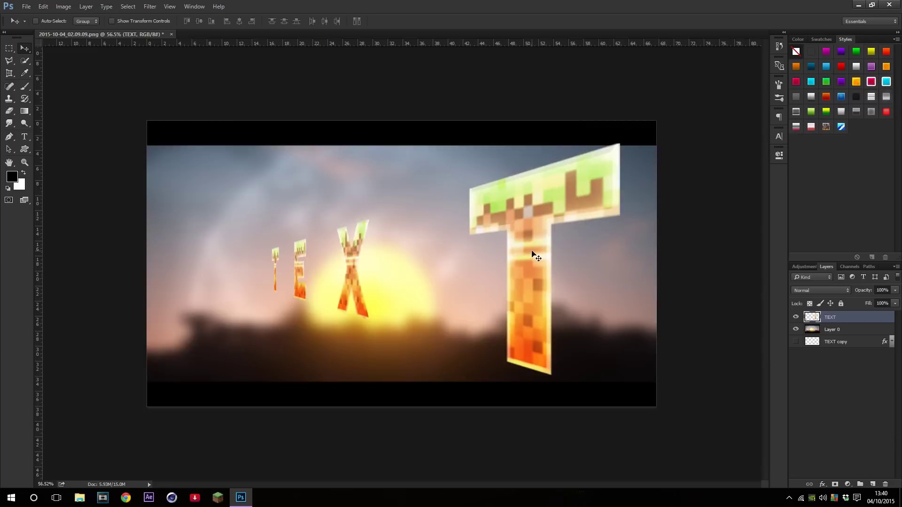
pyautogui.moveTo(557, 212); pyautogui.dragTo(496, 214)
pyautogui.scroll(-2, 536, 229)
pyautogui.scroll(1, 516, 232)
pyautogui.moveTo(446, 244); pyautogui.dragTo(500, 259)
pyautogui.scroll(5, 441, 247)
pyautogui.scroll(-3, 499, 261)
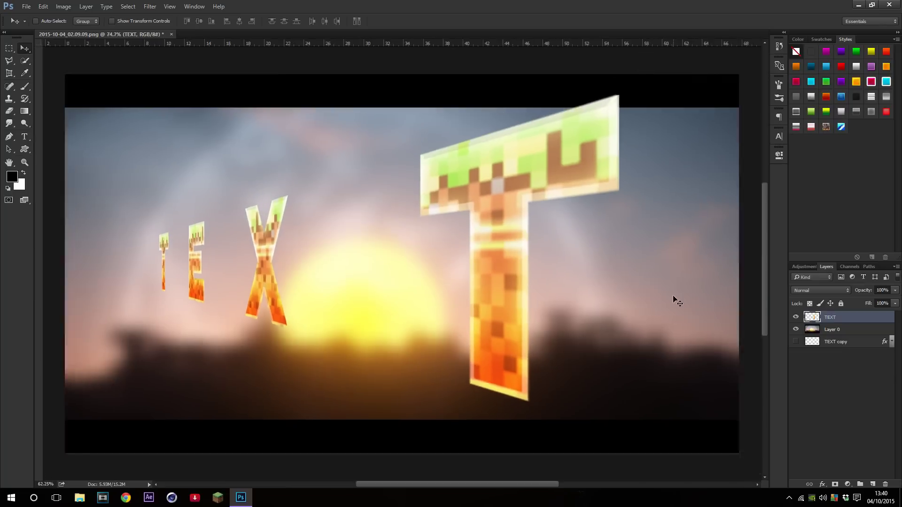
# Delete the distorted TEXT layer, then show the backup TEXT copy layer and move it above Layer 0
pyautogui.press('Delete')
pyautogui.click(793, 330)
pyautogui.click(830, 331)
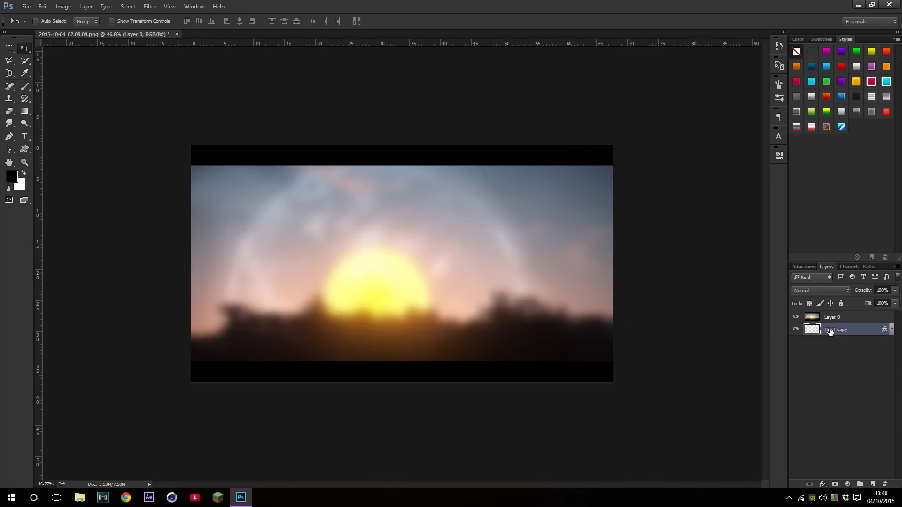
pyautogui.moveTo(834, 318); pyautogui.dragTo(833, 314)
pyautogui.scroll(2, 513, 268)
pyautogui.scroll(-3, 512, 258)
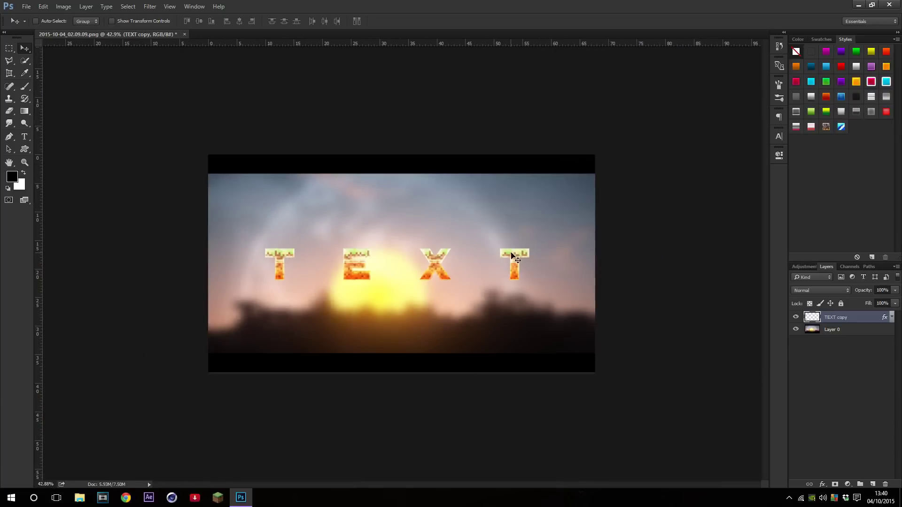
# Duplicate the TEXT copy layer, hide the new duplicate and place it beneath Layer 0
pyautogui.hotkey('ctrl', 'j')
pyautogui.click(794, 317)
pyautogui.moveTo(824, 319); pyautogui.dragTo(825, 364)
# Rasterize the layer style of the visible TEXT copy layer
pyautogui.click(836, 318)
pyautogui.rightClick(835, 318)
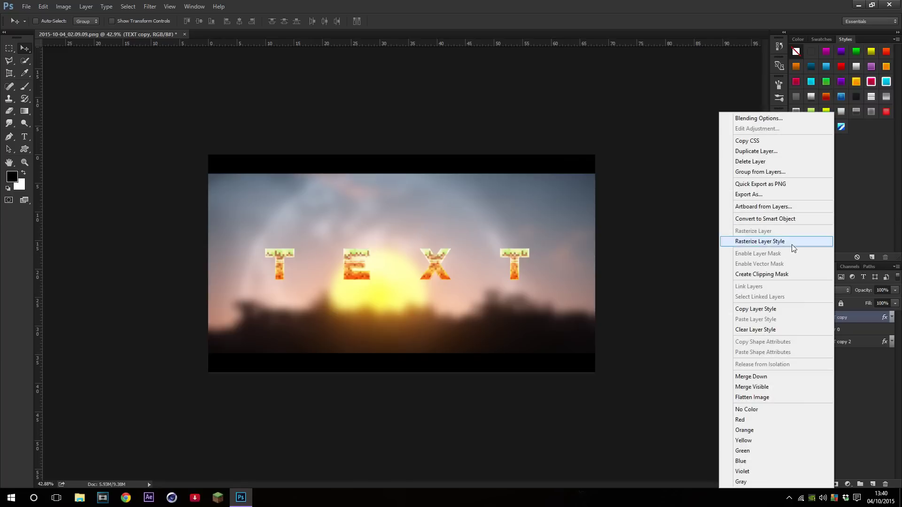
pyautogui.click(774, 242)
# Start a free transform on the TEXT copy layer and look over its transform modes
pyautogui.scroll(2, 486, 255)
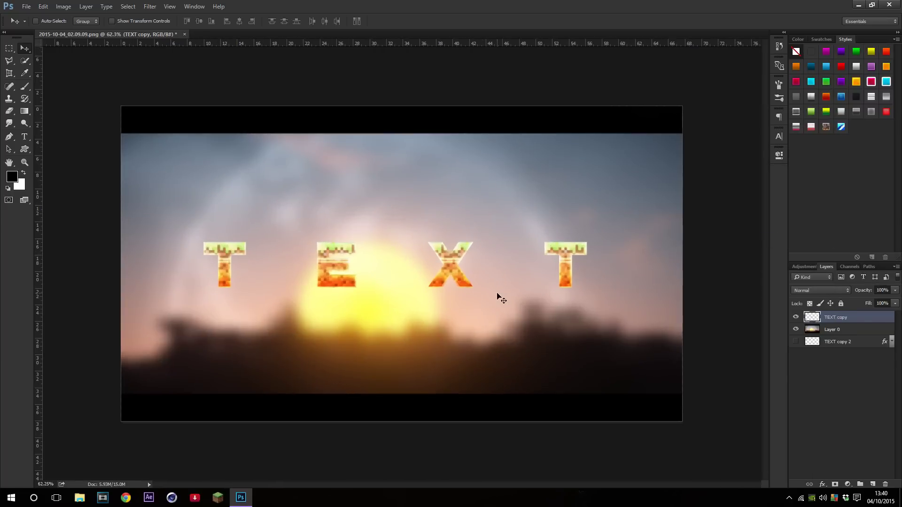
pyautogui.hotkey('ctrl', 't')
pyautogui.rightClick(524, 276)
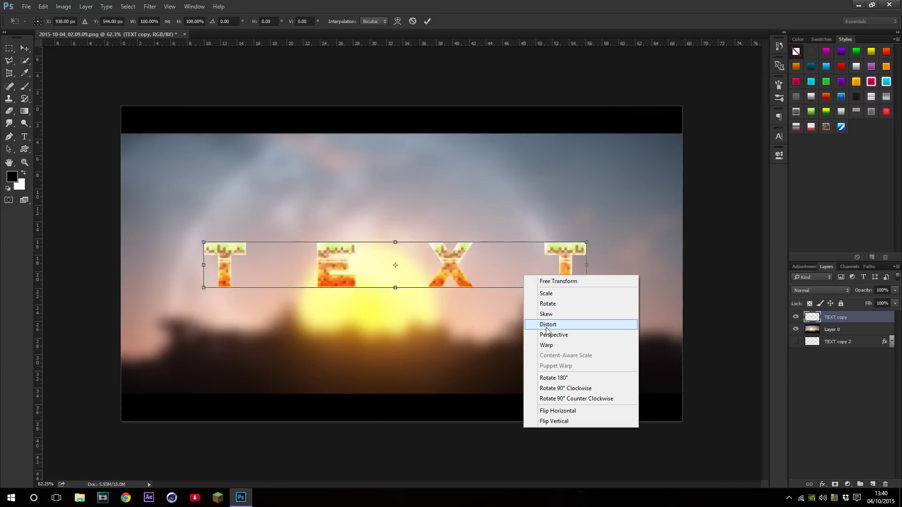
pyautogui.click(500, 270)
pyautogui.rightClick(506, 266)
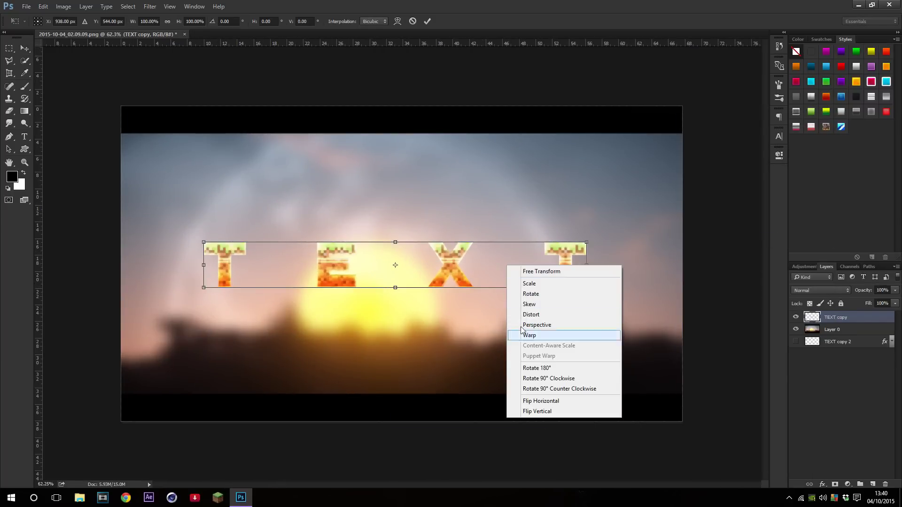
pyautogui.click(493, 266)
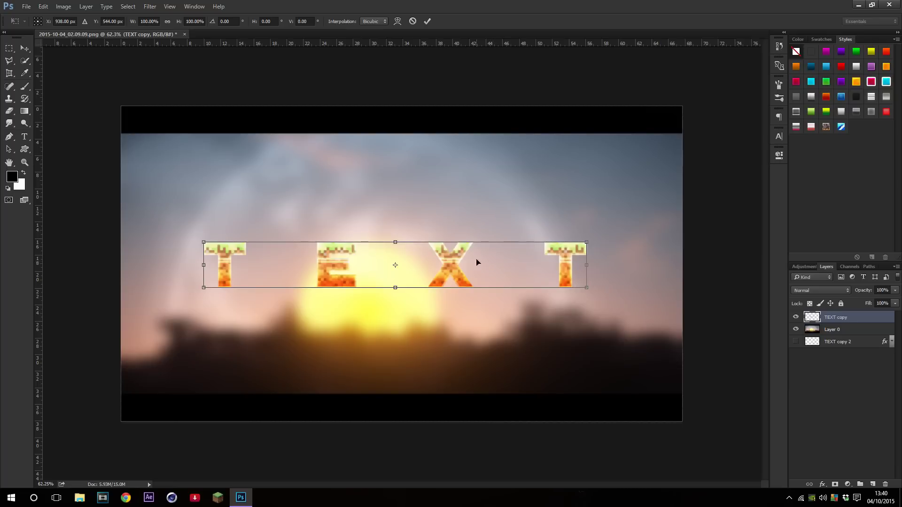
pyautogui.scroll(2, 475, 266)
pyautogui.scroll(-3, 474, 271)
pyautogui.scroll(2, 469, 272)
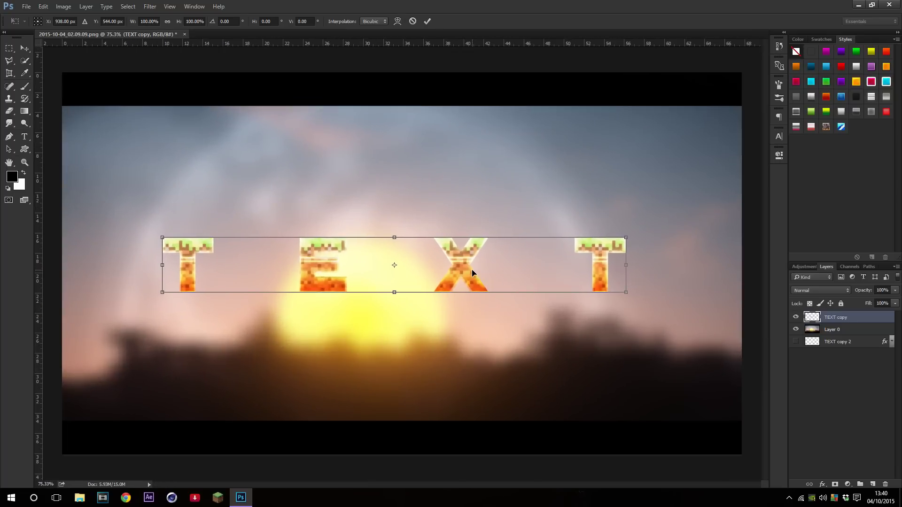
pyautogui.scroll(1, 474, 271)
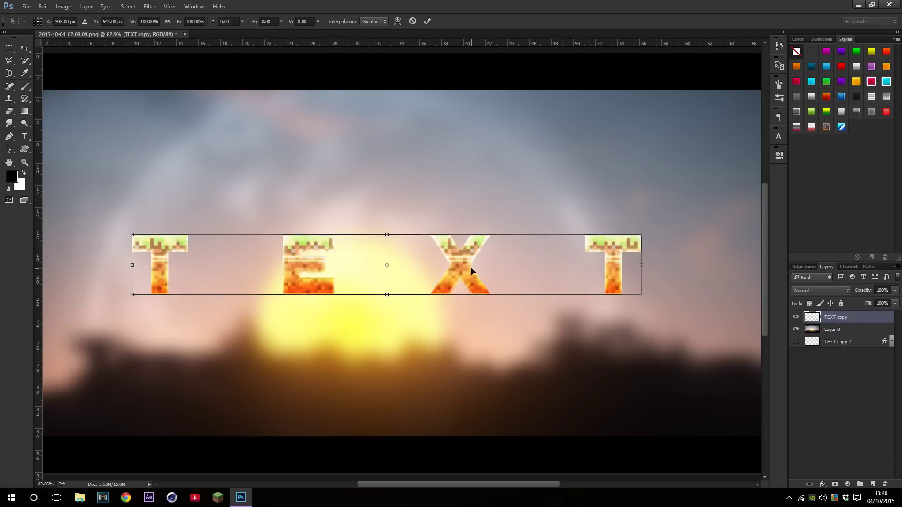
pyautogui.scroll(1, 454, 271)
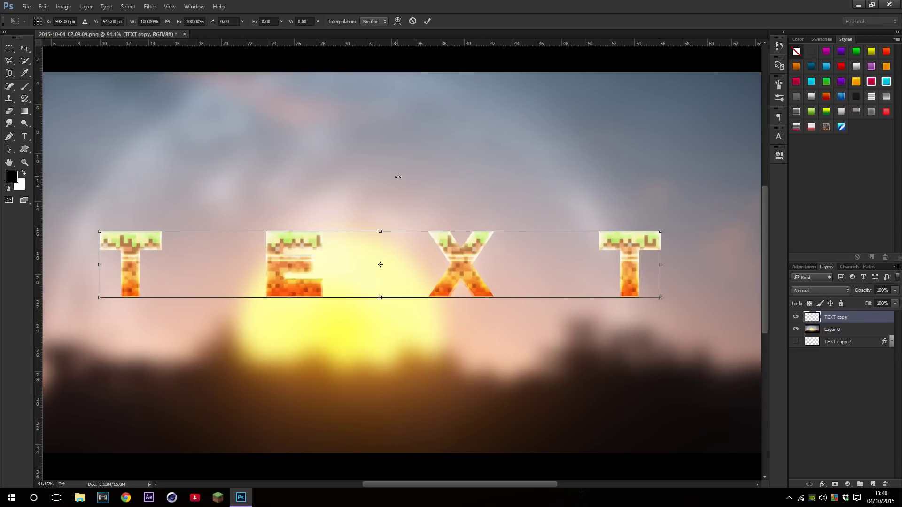
pyautogui.scroll(-2, 448, 220)
pyautogui.scroll(1, 448, 230)
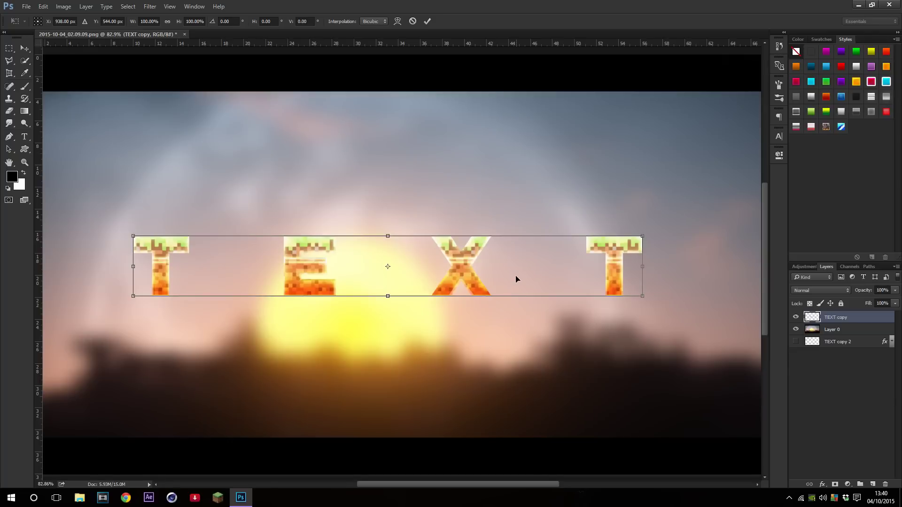
# Apply a Perspective transform to the TEXT title so its top edge is narrower than its bottom edge
pyautogui.rightClick(497, 276)
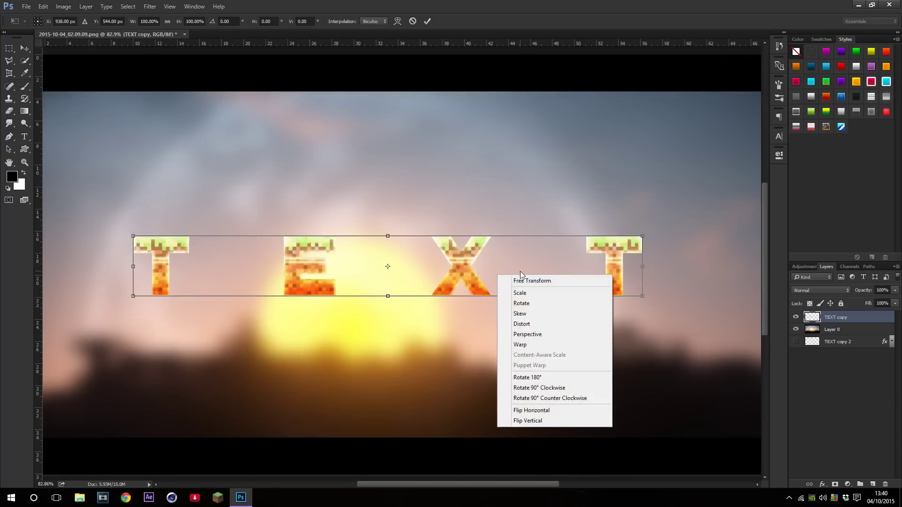
pyautogui.click(522, 335)
pyautogui.scroll(-1, 560, 289)
pyautogui.scroll(1, 636, 241)
pyautogui.scroll(-1, 517, 275)
pyautogui.scroll(3, 449, 262)
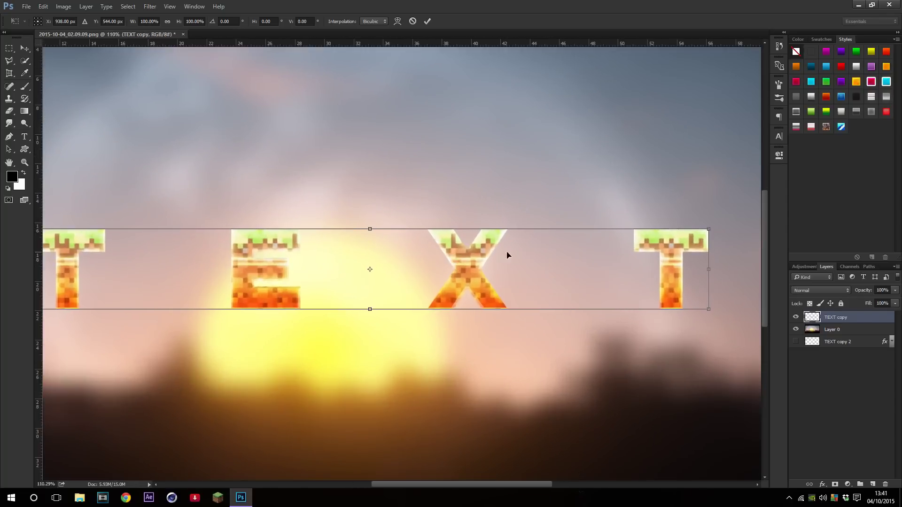
pyautogui.scroll(-2, 503, 253)
pyautogui.moveTo(605, 241); pyautogui.dragTo(591, 258)
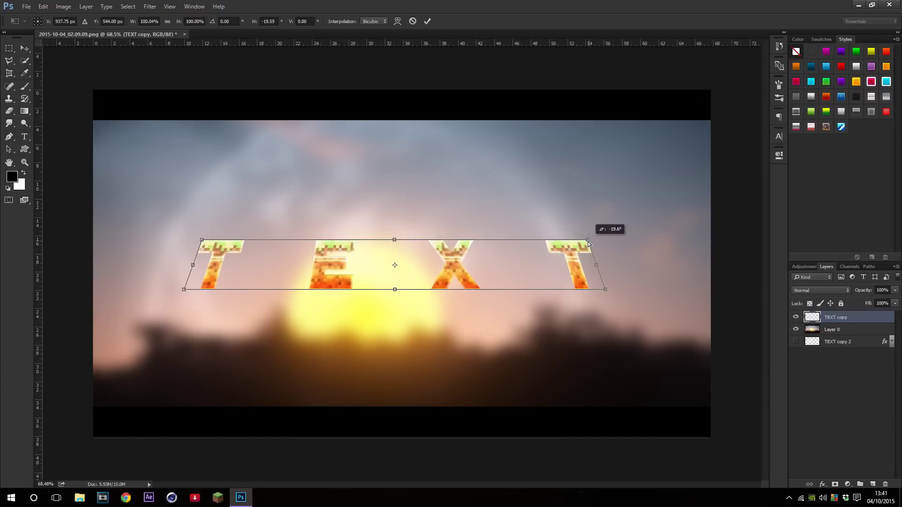
pyautogui.scroll(-4, 563, 255)
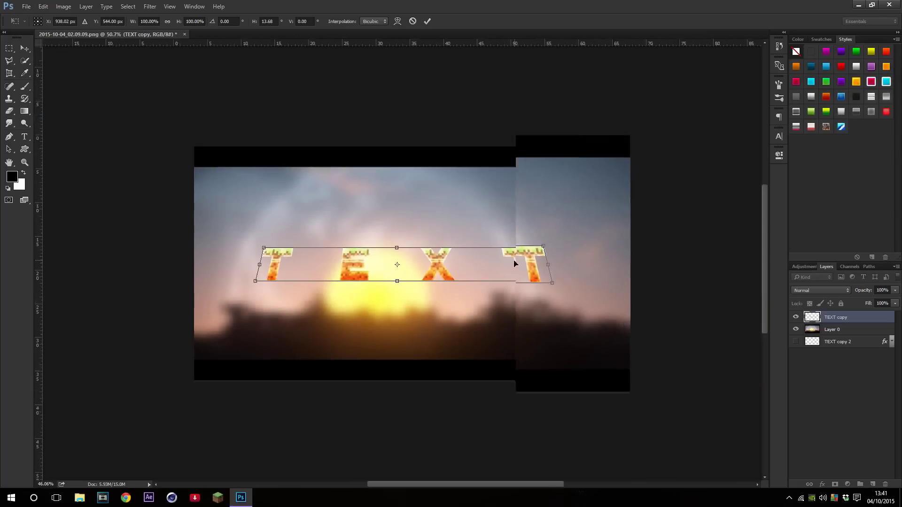
pyautogui.scroll(4, 495, 267)
pyautogui.moveTo(602, 291); pyautogui.dragTo(549, 292)
pyautogui.hotkey('ctrl', '-')
pyautogui.hotkey('ctrl', '+')
# Commit the perspective transform and centre the TEXT title on the canvas
pyautogui.moveTo(459, 268); pyautogui.dragTo(462, 265)
pyautogui.hotkey('ctrl', '-')
pyautogui.press('Return')
pyautogui.hotkey('ctrl', '+')
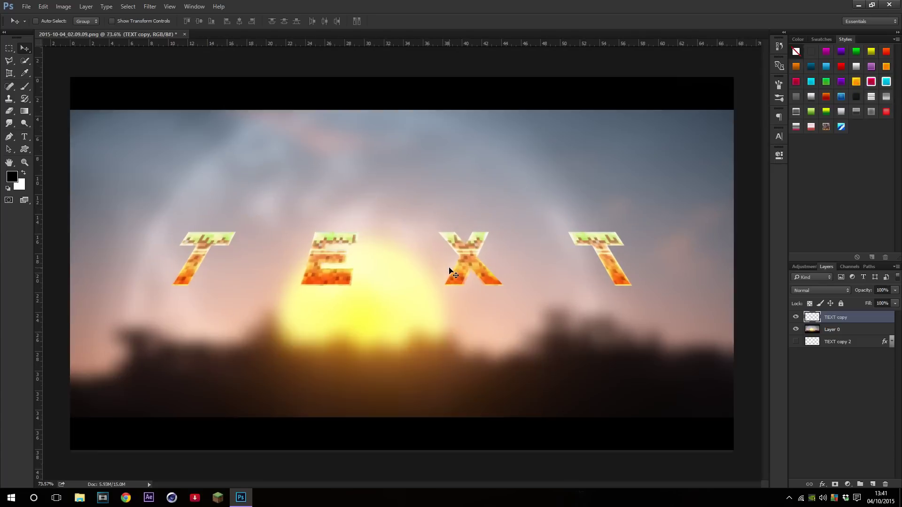
pyautogui.moveTo(461, 266); pyautogui.dragTo(462, 263)
pyautogui.hotkey('ctrl', '-')
pyautogui.hotkey('ctrl', '+')
# Try a Distort transform on the title, raising its upper-right corner and pulling both left corners inward, and discard it
pyautogui.hotkey('ctrl', 't')
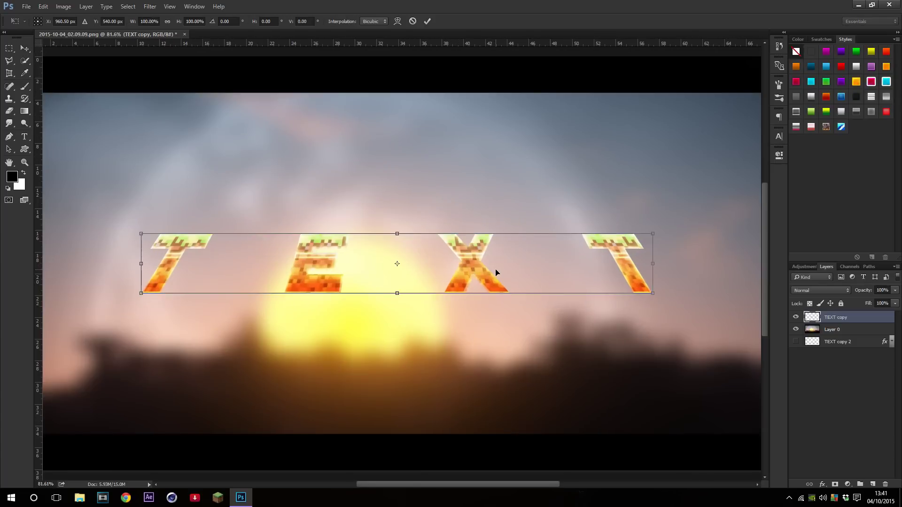
pyautogui.rightClick(495, 271)
pyautogui.click(525, 321)
pyautogui.hotkey('ctrl', '-')
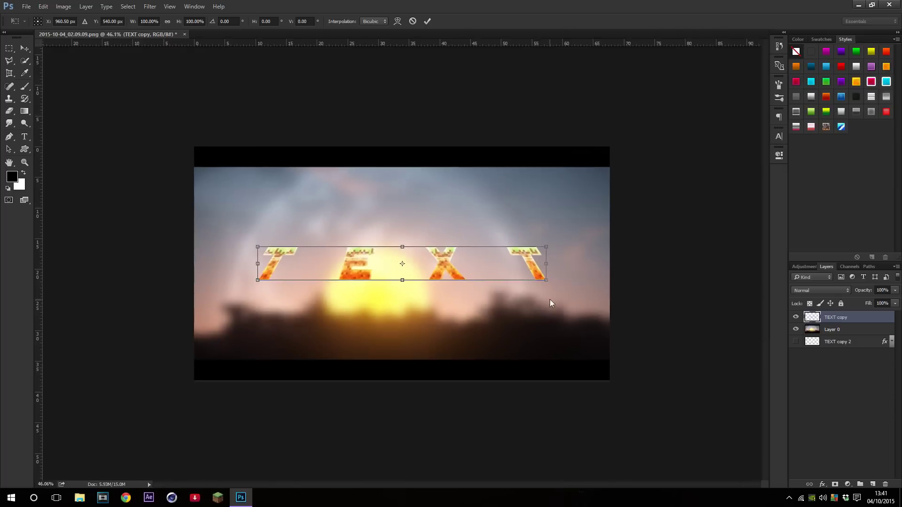
pyautogui.hotkey('ctrl', '+')
pyautogui.scroll(1, 593, 261)
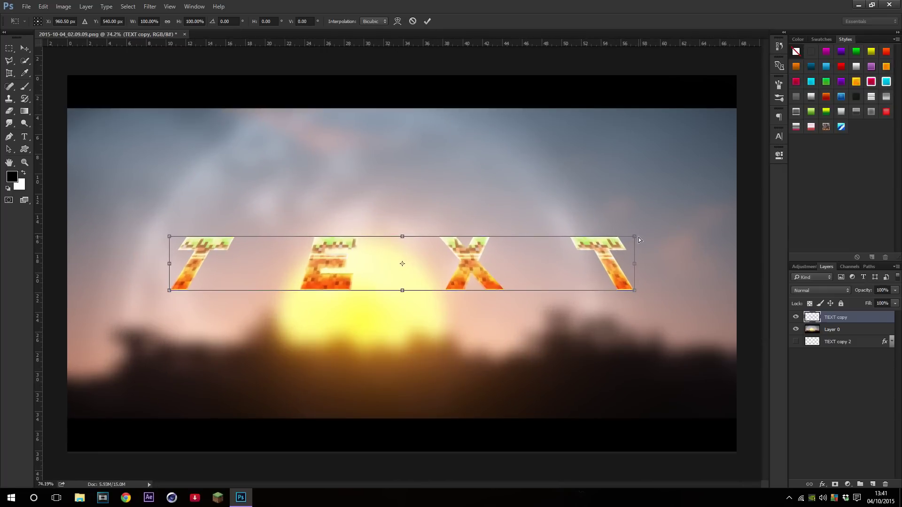
pyautogui.moveTo(637, 238); pyautogui.dragTo(654, 186)
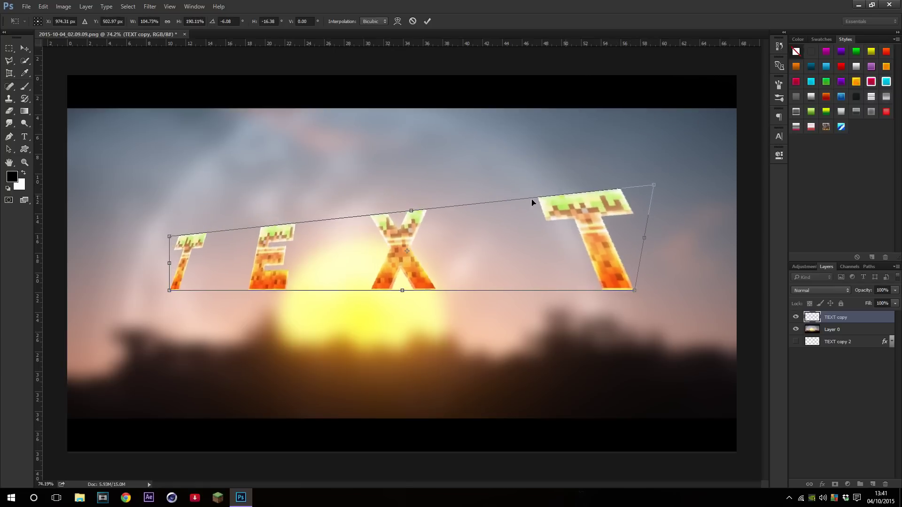
pyautogui.moveTo(170, 290); pyautogui.dragTo(224, 379)
pyautogui.moveTo(170, 238); pyautogui.dragTo(432, 255)
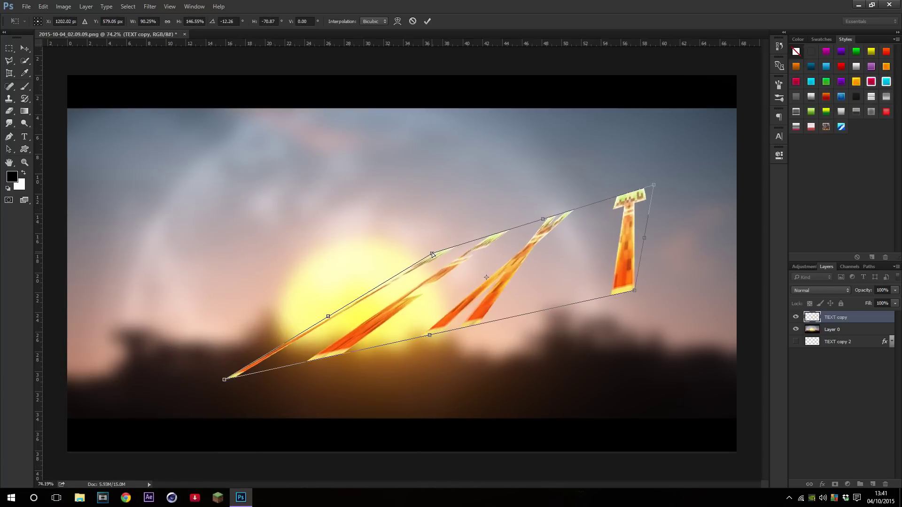
pyautogui.press('Escape')
pyautogui.scroll(1, 441, 257)
pyautogui.scroll(-2, 472, 268)
pyautogui.scroll(3, 473, 269)
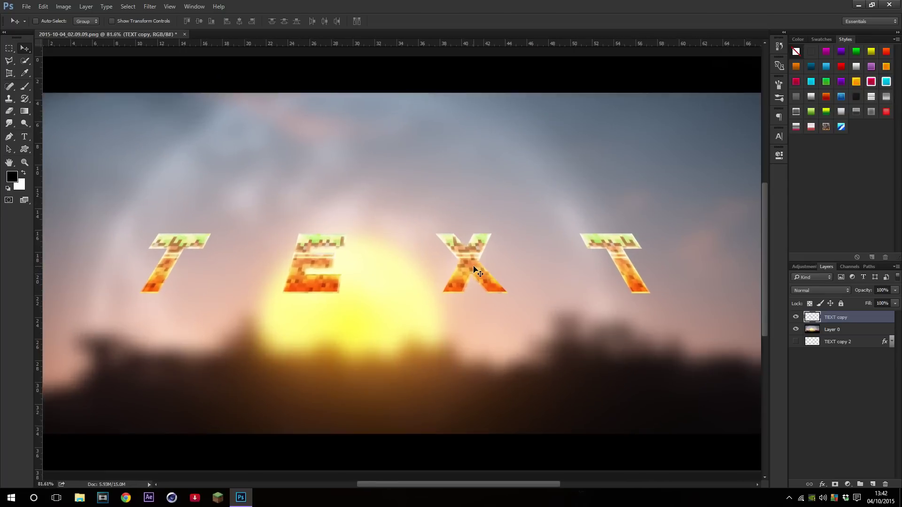
pyautogui.scroll(-4, 475, 268)
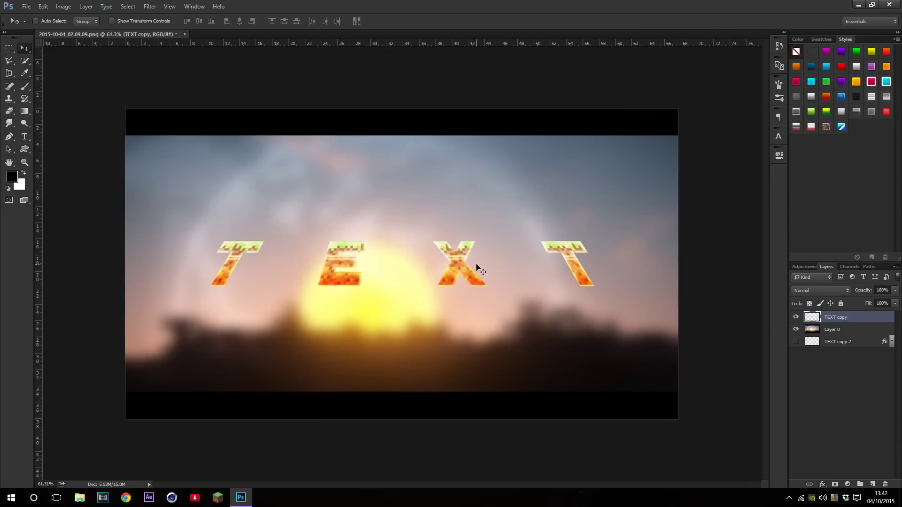
pyautogui.scroll(3, 477, 269)
pyautogui.scroll(-2, 471, 269)
pyautogui.scroll(-1, 472, 269)
pyautogui.hotkey('ctrl', 't')
pyautogui.rightClick(481, 271)
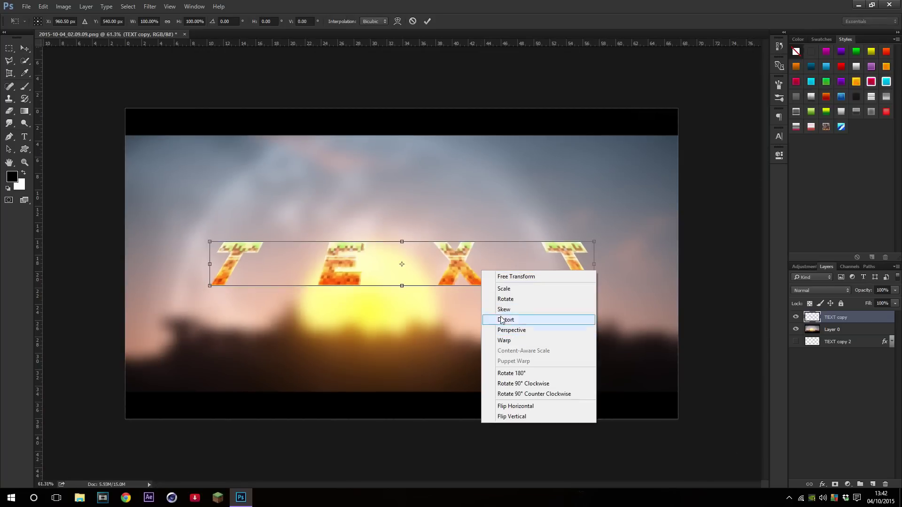
pyautogui.click(465, 266)
pyautogui.press('Escape')
pyautogui.scroll(-5, 468, 268)
pyautogui.scroll(7, 469, 267)
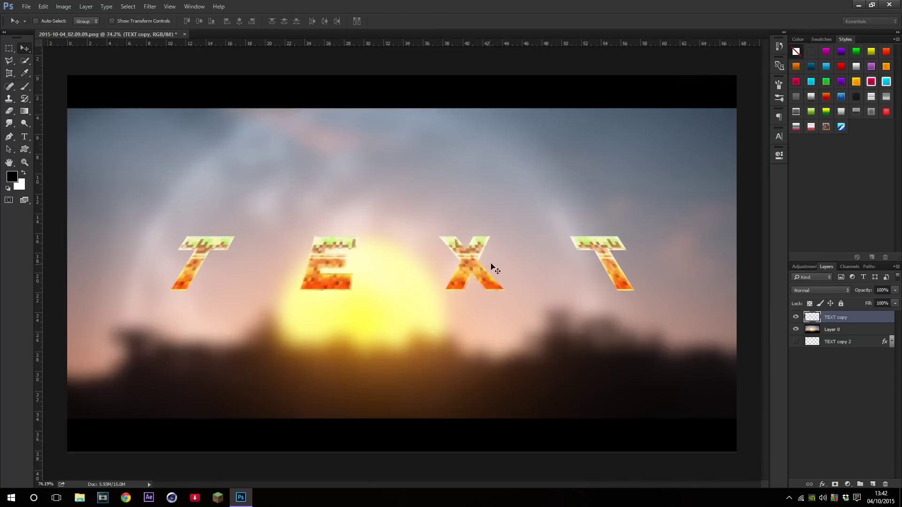
# Hide and show the TEXT copy layer to compare the image with and without the title
pyautogui.scroll(-5, 492, 266)
pyautogui.click(796, 317)
pyautogui.click(795, 317)
pyautogui.scroll(3, 493, 234)
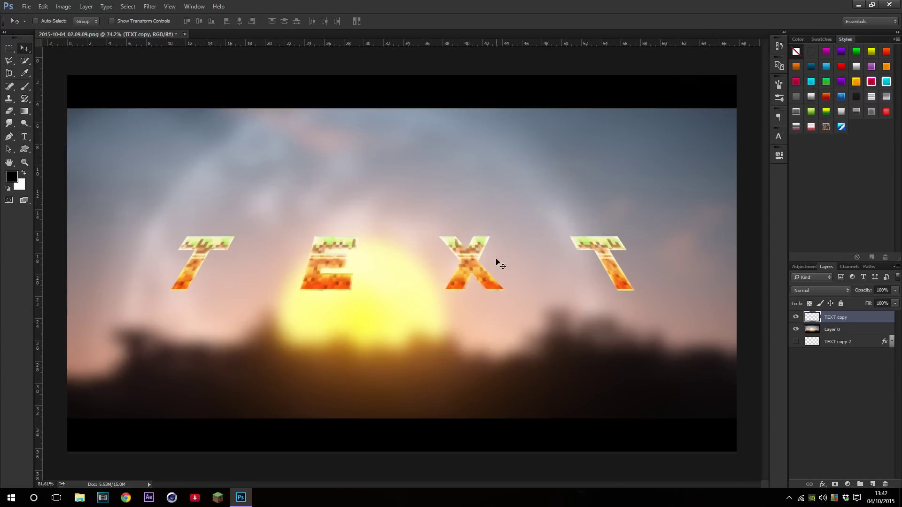
pyautogui.scroll(1, 499, 264)
# Try a custom Warp on the TEXT title by pulling the middle of its mesh, and discard it
pyautogui.hotkey('ctrl', 't')
pyautogui.rightClick(499, 266)
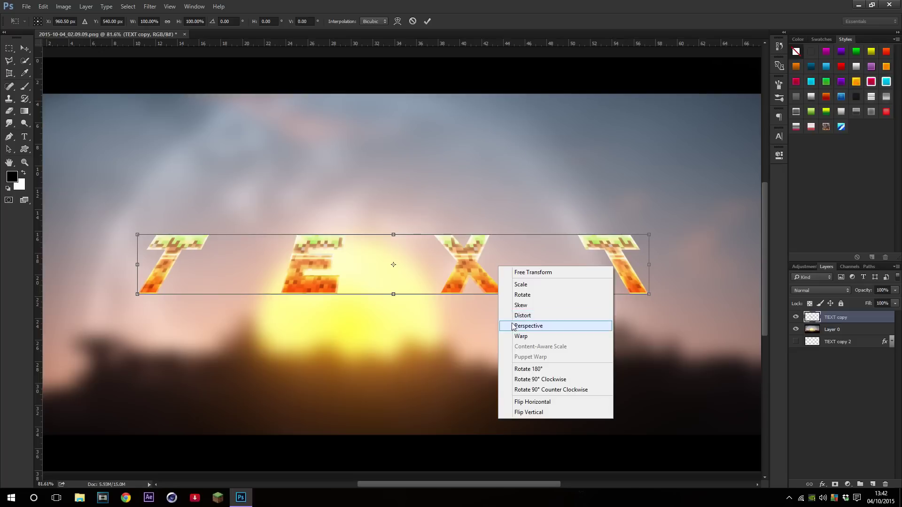
pyautogui.click(518, 336)
pyautogui.scroll(-1, 495, 284)
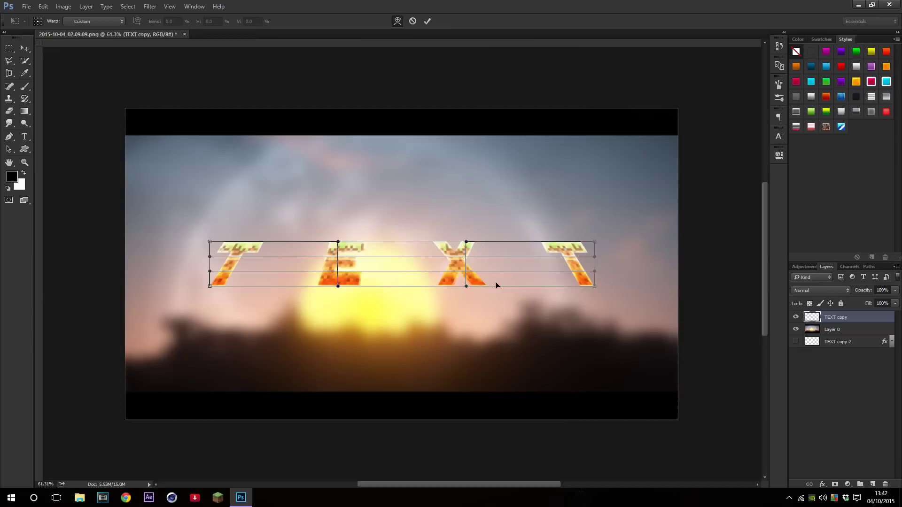
pyautogui.scroll(2, 401, 261)
pyautogui.scroll(2, 401, 262)
pyautogui.scroll(-3, 399, 264)
pyautogui.scroll(2, 405, 264)
pyautogui.scroll(-3, 385, 244)
pyautogui.scroll(2, 423, 259)
pyautogui.scroll(-3, 437, 260)
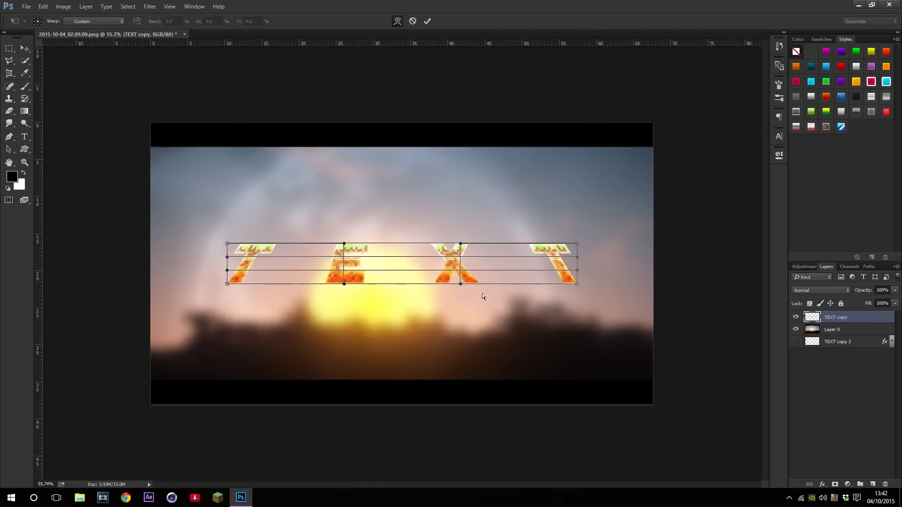
pyautogui.scroll(3, 479, 294)
pyautogui.scroll(-2, 363, 252)
pyautogui.scroll(-1, 364, 252)
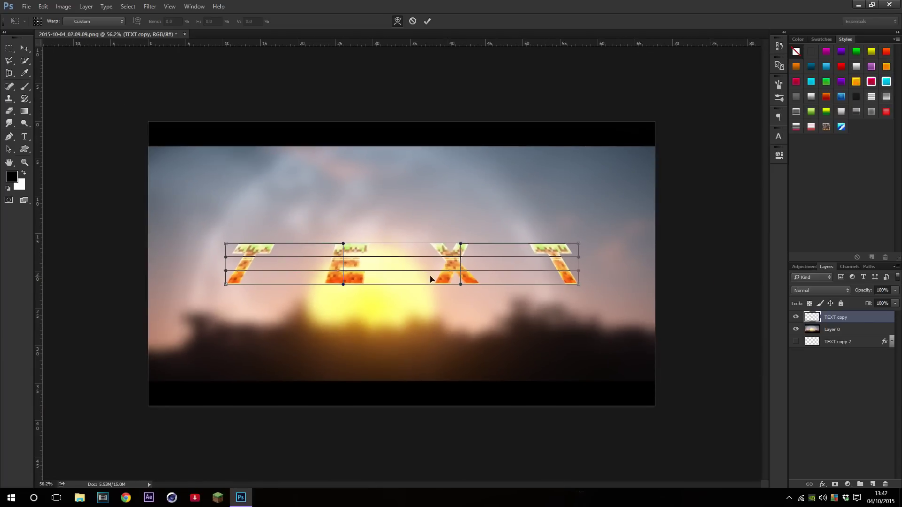
pyautogui.scroll(4, 437, 279)
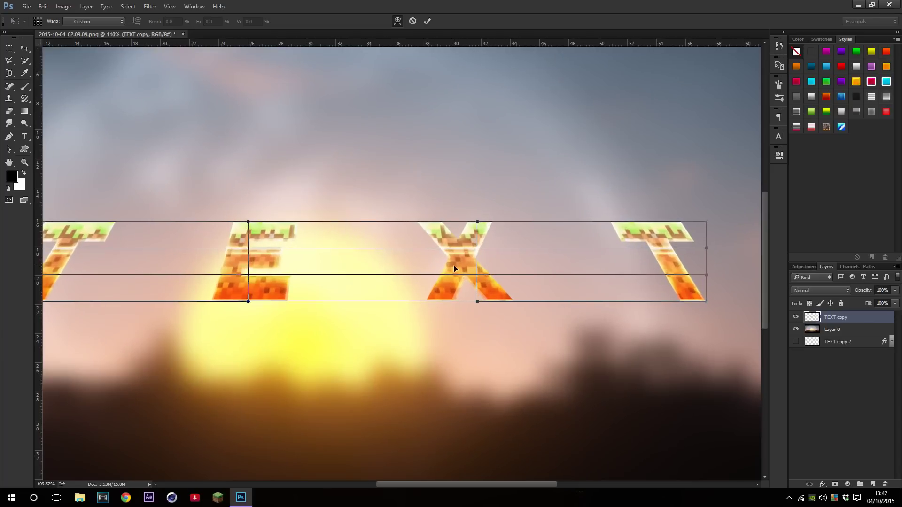
pyautogui.rightClick(455, 268)
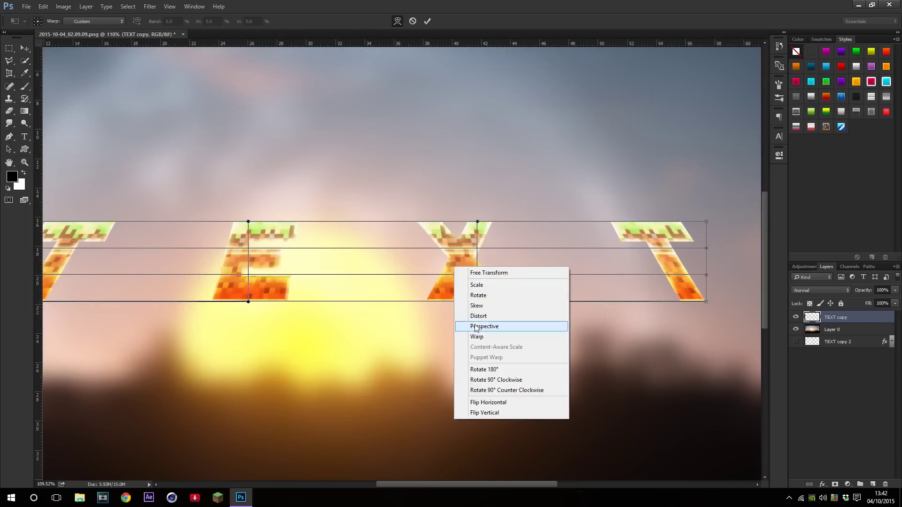
pyautogui.click(540, 253)
pyautogui.scroll(-4, 393, 250)
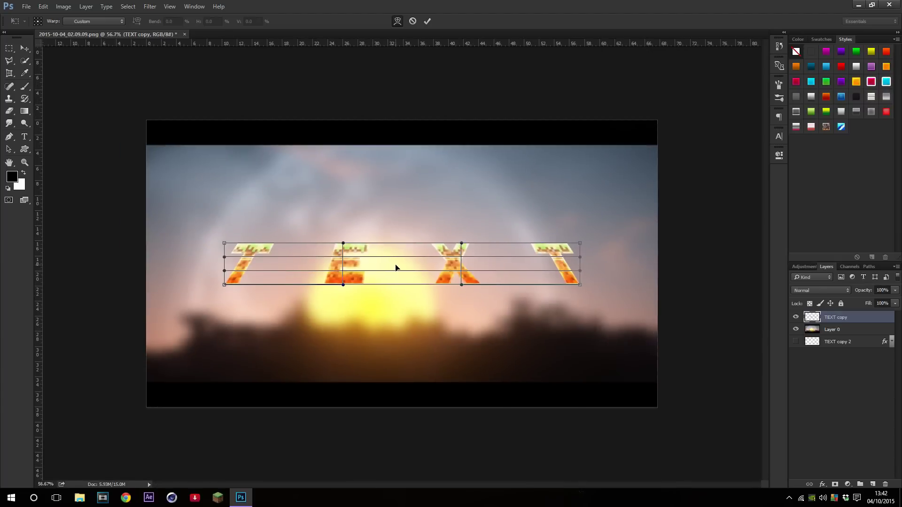
pyautogui.moveTo(396, 268)
pyautogui.mouseDown()
pyautogui.moveTo(484, 226)
pyautogui.moveTo(519, 238)
pyautogui.moveTo(446, 376)
pyautogui.moveTo(445, 248)
pyautogui.moveTo(423, 381)
pyautogui.moveTo(413, 324)
pyautogui.moveTo(425, 197)
pyautogui.moveTo(420, 284)
pyautogui.moveTo(419, 252)
pyautogui.mouseUp()
pyautogui.press('Escape')
# Start a new free transform on the TEXT copy layer in Warp mode
pyautogui.scroll(2, 423, 254)
pyautogui.hotkey('ctrl', 't')
pyautogui.rightClick(441, 259)
pyautogui.press('Escape')
pyautogui.scroll(-3, 416, 241)
pyautogui.scroll(2, 417, 264)
pyautogui.scroll(-2, 463, 282)
pyautogui.scroll(1, 465, 267)
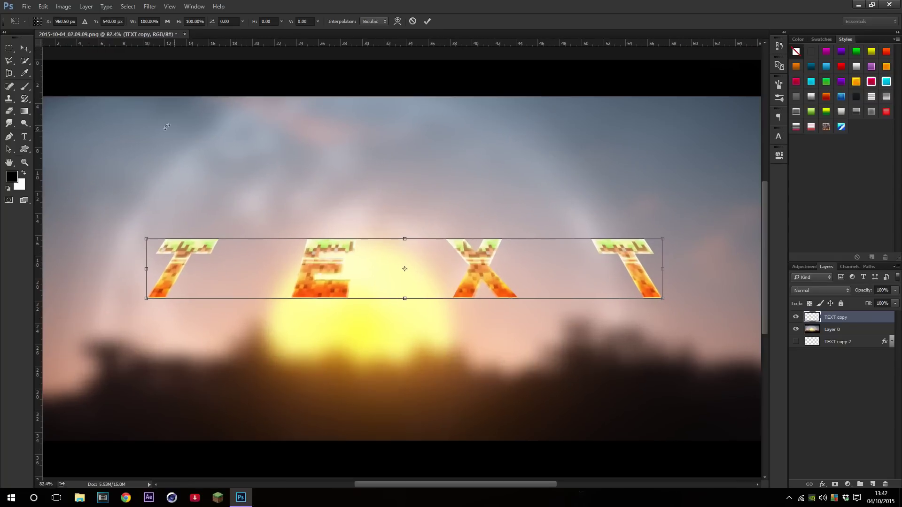
pyautogui.rightClick(452, 265)
pyautogui.click(470, 332)
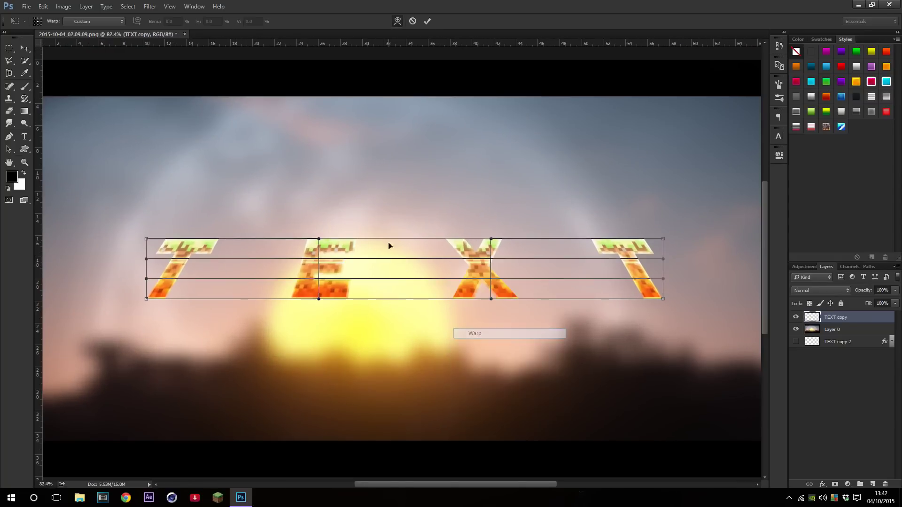
# Try the Arc, Arc Lower, Arc Upper and Bulge warp presets on the title with the bend set to 40.6%
pyautogui.click(92, 22)
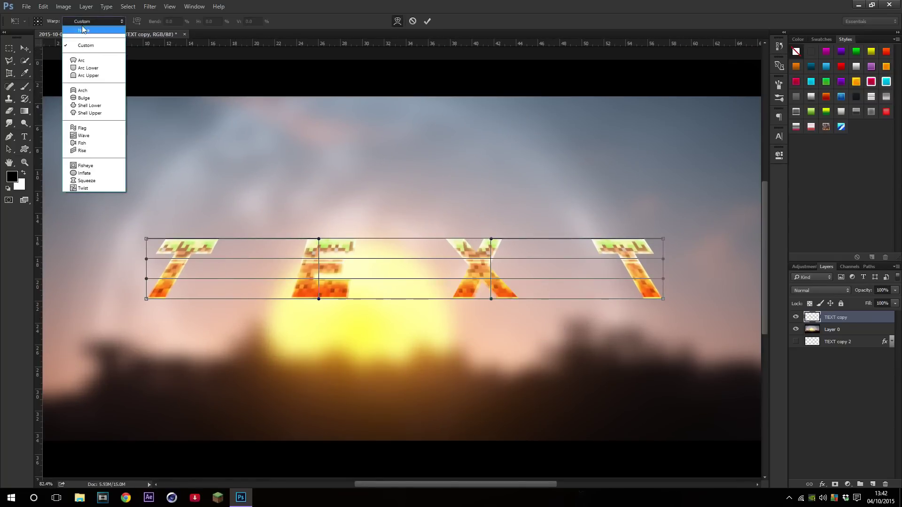
pyautogui.click(83, 61)
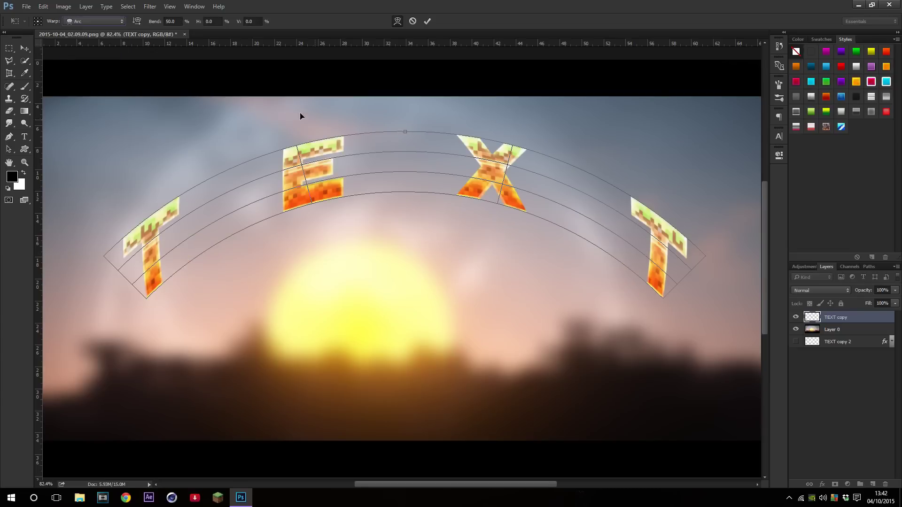
pyautogui.moveTo(405, 132); pyautogui.dragTo(405, 152)
pyautogui.scroll(-1, 93, 22)
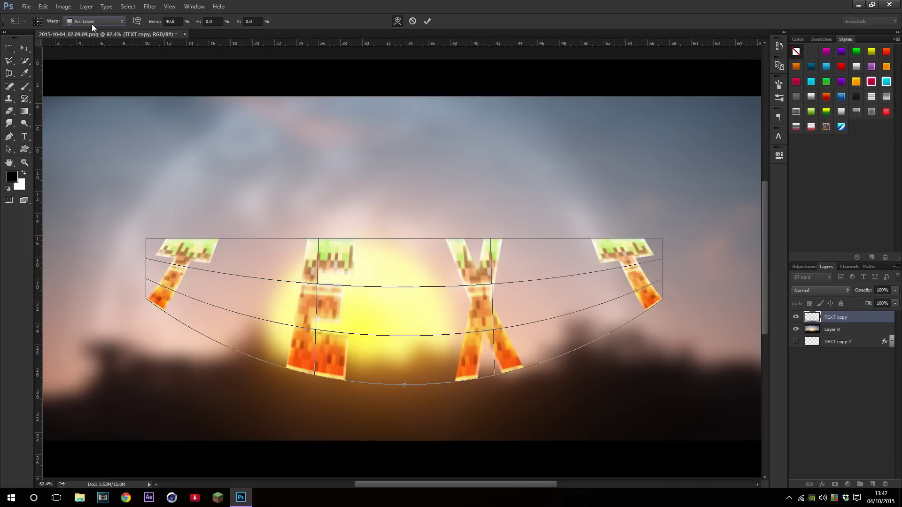
pyautogui.click(91, 22)
pyautogui.click(80, 75)
pyautogui.click(91, 21)
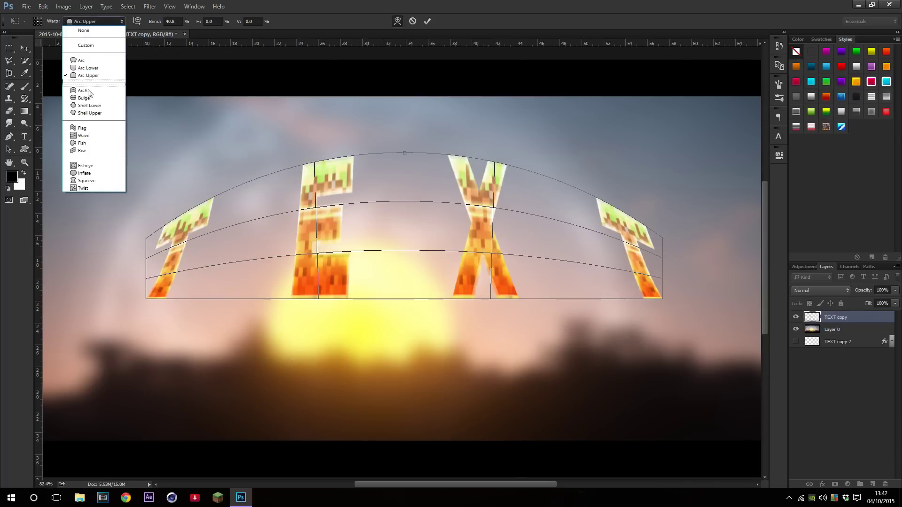
pyautogui.click(87, 98)
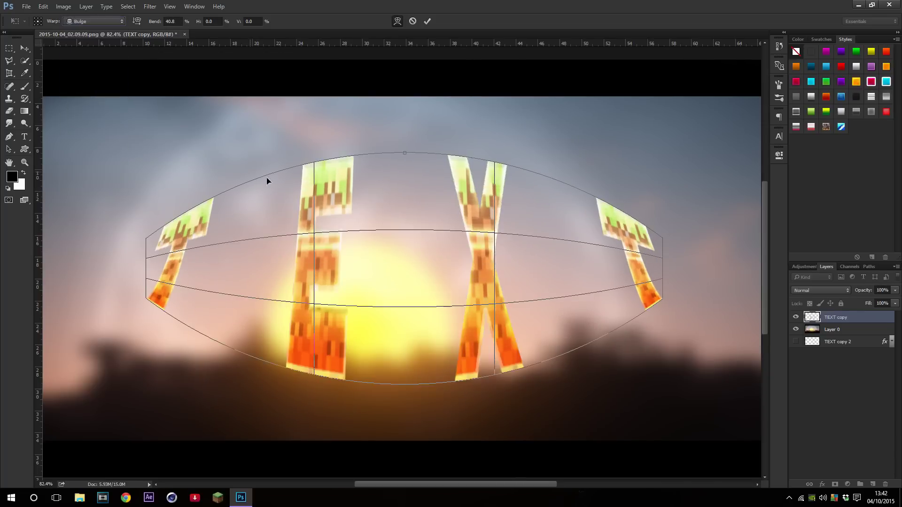
# Reverse the Bulge warp's bend so the title's middle letters are pinched inward, and apply it
pyautogui.moveTo(406, 154); pyautogui.dragTo(416, 252)
pyautogui.press('Return')
pyautogui.scroll(-3, 481, 272)
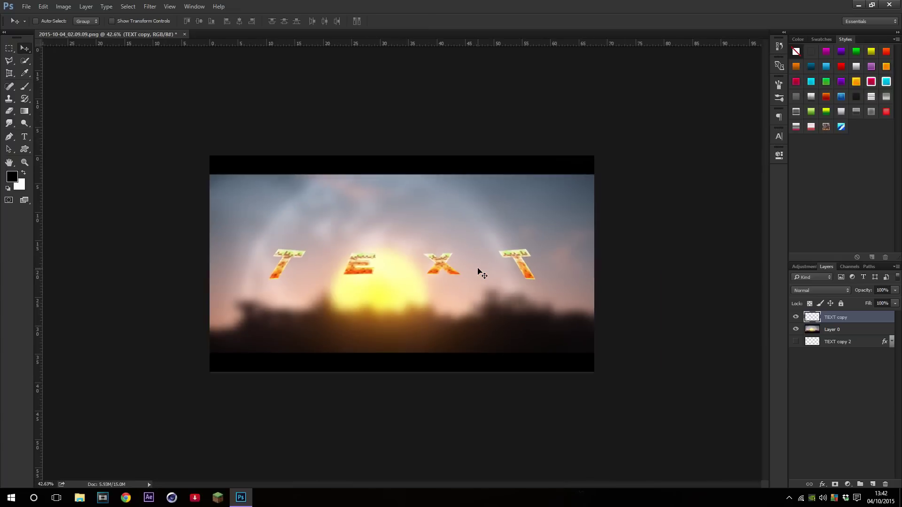
pyautogui.scroll(3, 480, 272)
pyautogui.scroll(2, 503, 266)
pyautogui.scroll(-5, 493, 262)
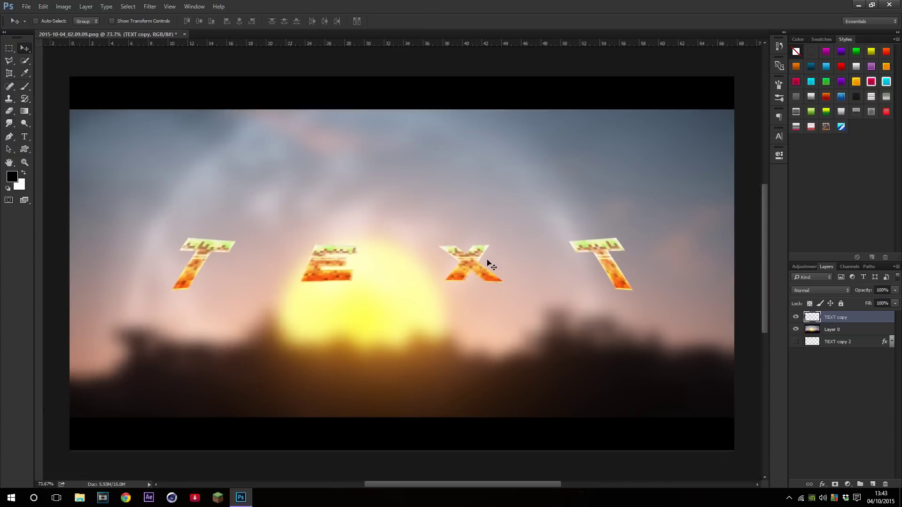
pyautogui.scroll(2, 486, 266)
# Warp the title with the Bulge preset at a bend of about -1.2% and apply it
pyautogui.hotkey('ctrl', 't')
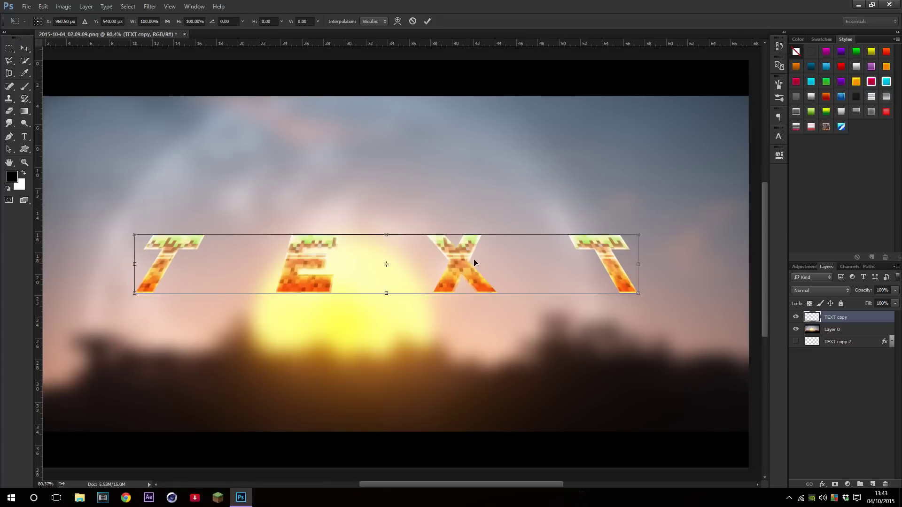
pyautogui.rightClick(477, 262)
pyautogui.click(493, 330)
pyautogui.click(96, 21)
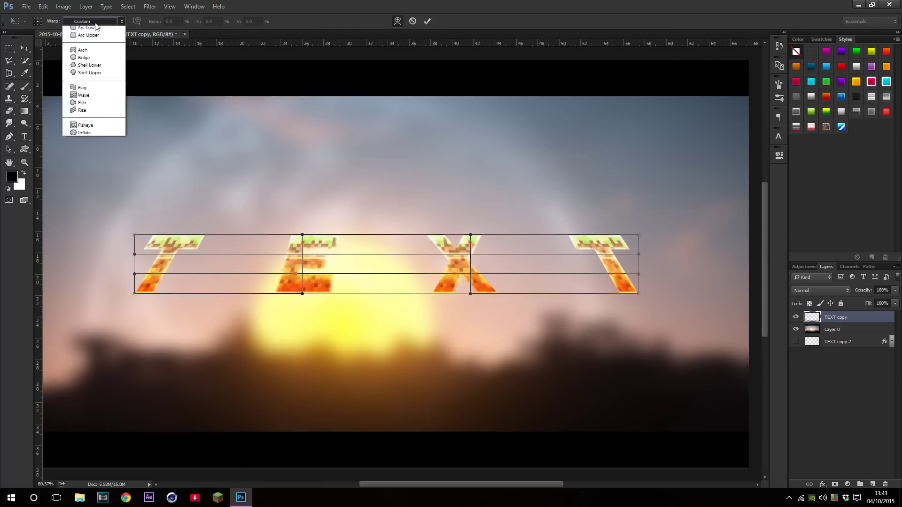
pyautogui.click(82, 90)
pyautogui.moveTo(384, 139); pyautogui.dragTo(396, 236)
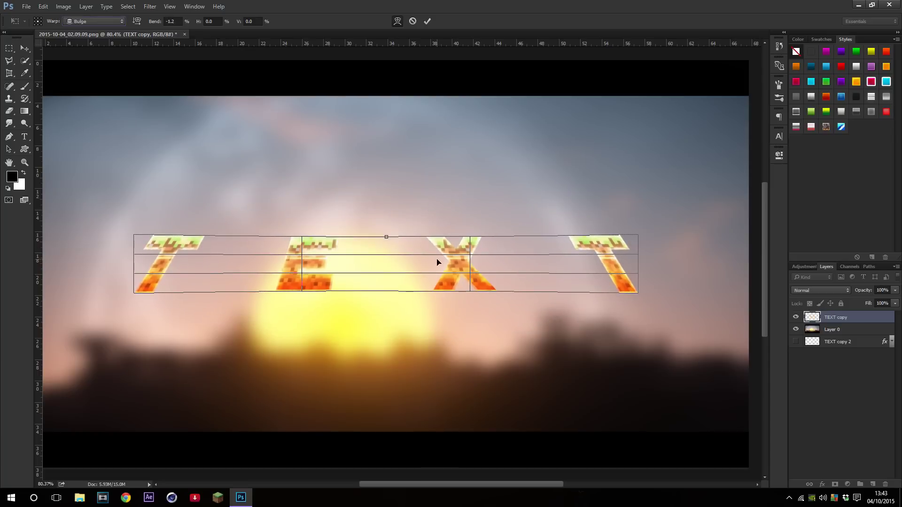
pyautogui.press('Return')
pyautogui.scroll(-4, 467, 247)
pyautogui.scroll(5, 463, 250)
pyautogui.press('Return')
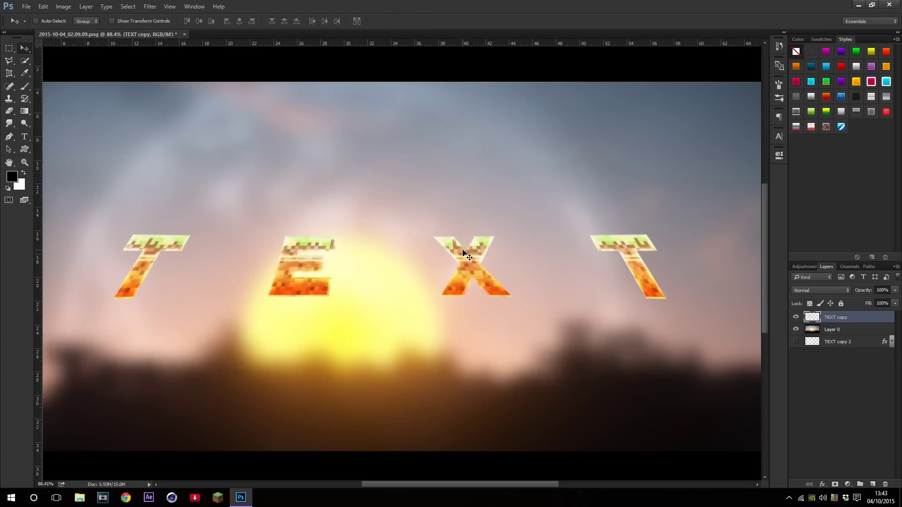
# Try the Fish warp on the title with a bend of about -44.5%, and discard it
pyautogui.scroll(-3, 463, 256)
pyautogui.scroll(2, 464, 259)
pyautogui.scroll(-1, 464, 263)
pyautogui.scroll(3, 463, 266)
pyautogui.scroll(-3, 388, 195)
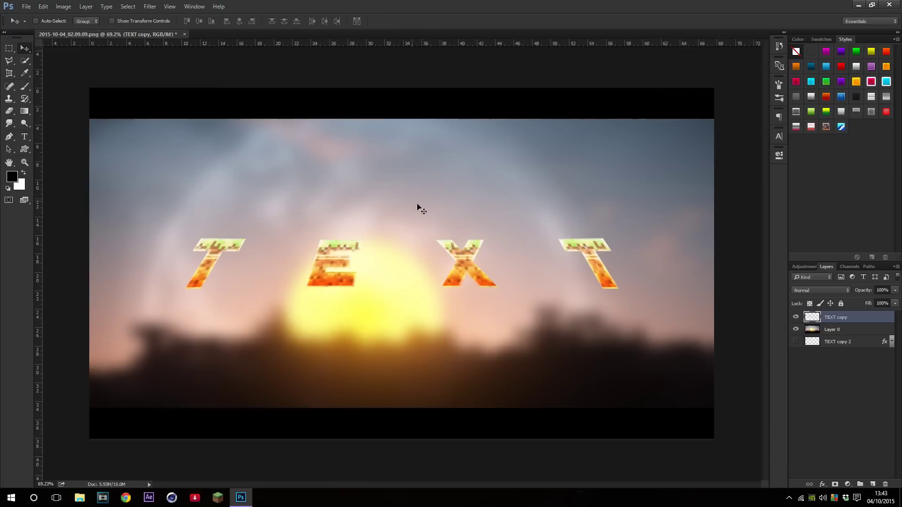
pyautogui.hotkey('ctrl', 't')
pyautogui.rightClick(498, 257)
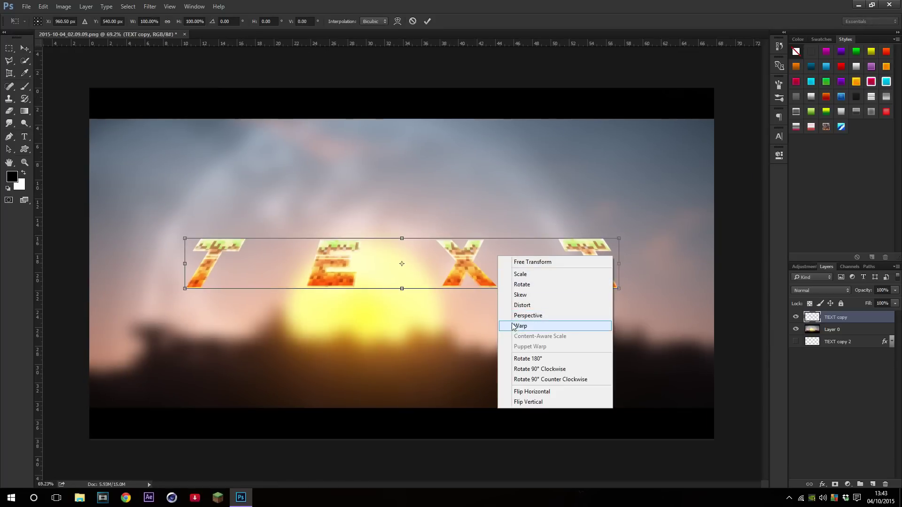
pyautogui.click(517, 326)
pyautogui.click(94, 21)
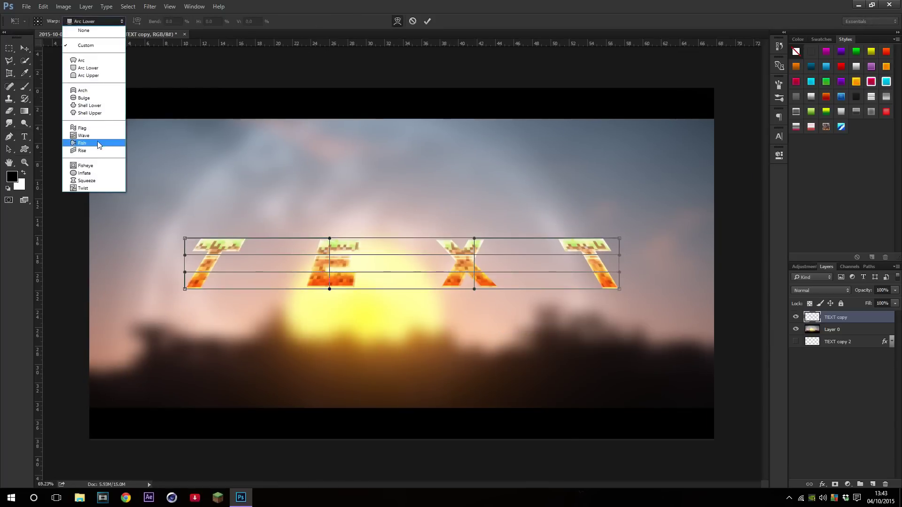
pyautogui.click(98, 144)
pyautogui.moveTo(296, 226); pyautogui.dragTo(276, 253)
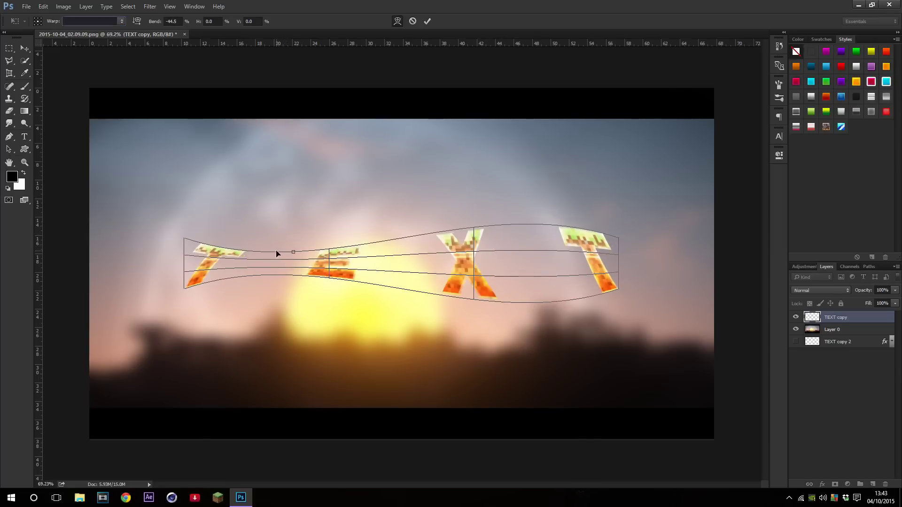
pyautogui.press('Escape')
# Apply a custom Warp to the title, pulling both upper corners upward and outward and raising the middle of the mesh's lower edge
pyautogui.hotkey('ctrl', 't')
pyautogui.rightClick(471, 264)
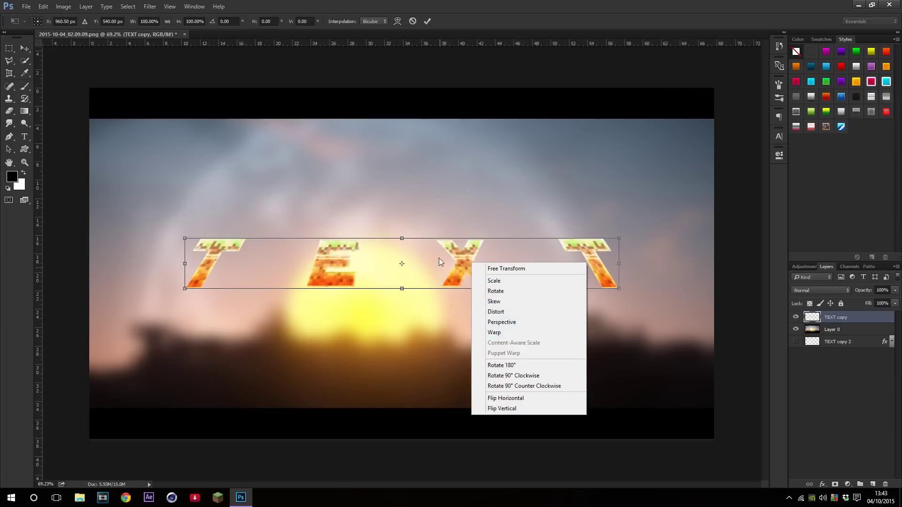
pyautogui.click(439, 261)
pyautogui.rightClick(462, 262)
pyautogui.click(486, 334)
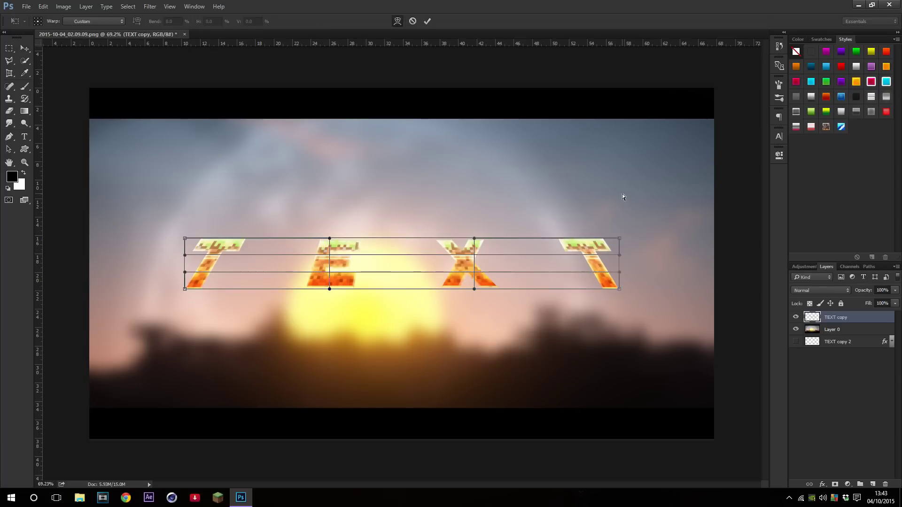
pyautogui.moveTo(621, 241); pyautogui.dragTo(655, 151)
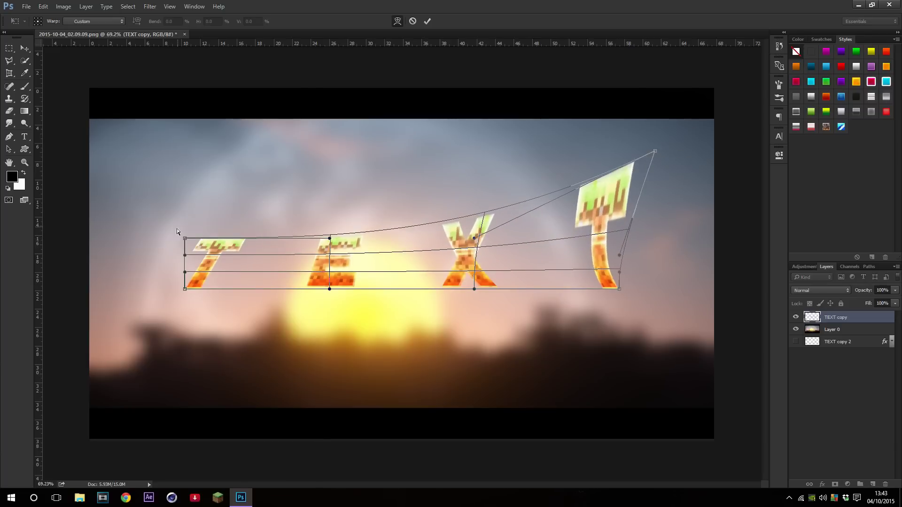
pyautogui.moveTo(185, 238); pyautogui.dragTo(176, 171)
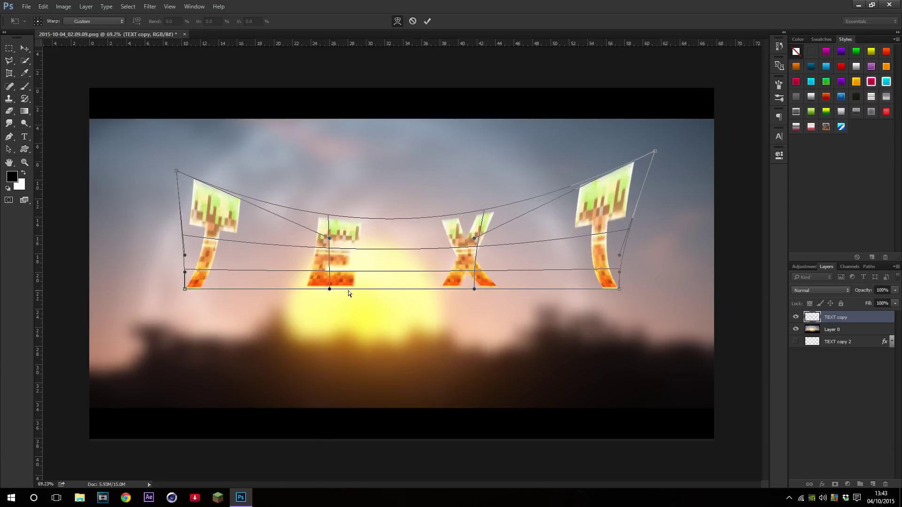
pyautogui.moveTo(404, 284); pyautogui.dragTo(438, 269)
pyautogui.press('Return')
# Check the warped title at different magnifications and undo the custom warp
pyautogui.hotkey('ctrl', '0')
pyautogui.scroll(-2, 447, 267)
pyautogui.scroll(6, 454, 267)
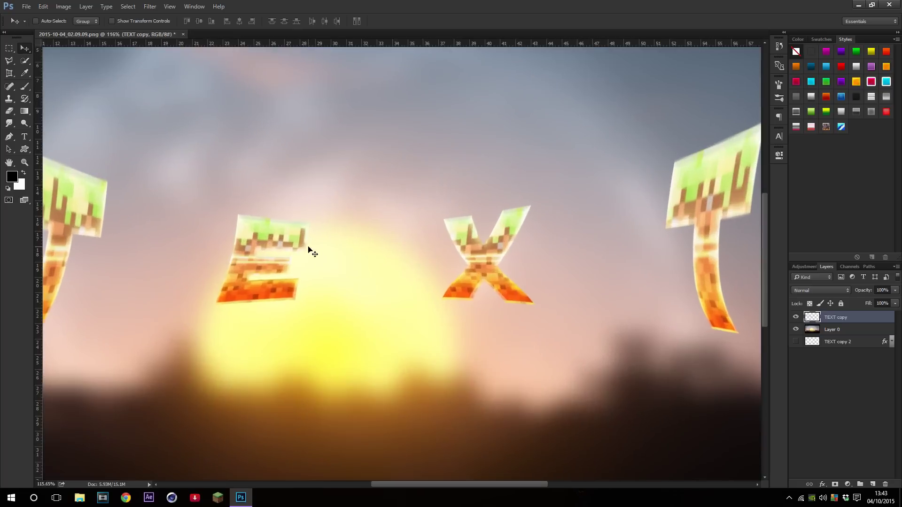
pyautogui.scroll(-8, 315, 252)
pyautogui.scroll(1, 402, 312)
pyautogui.moveTo(403, 308); pyautogui.dragTo(432, 254)
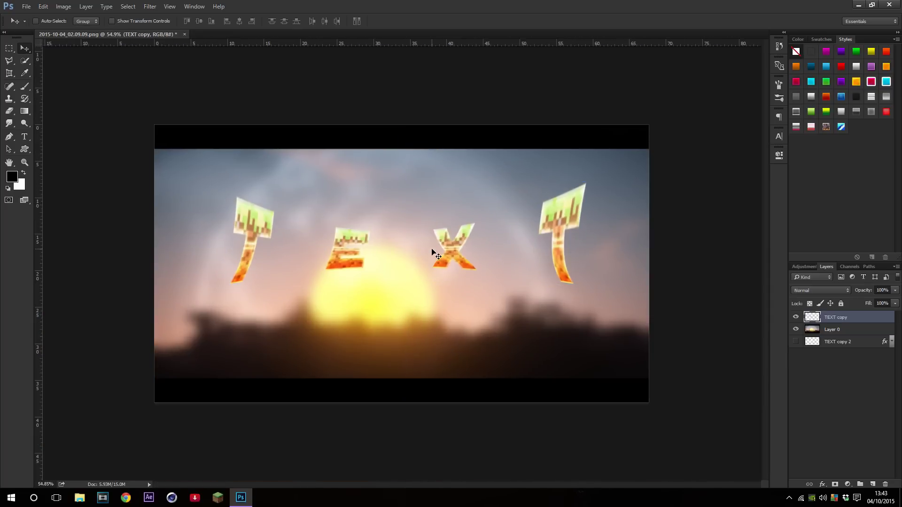
pyautogui.hotkey('ctrl', 'alt', 'z')
pyautogui.hotkey('ctrl', 'alt', 'z')
pyautogui.hotkey('ctrl', 'alt', 'z')
pyautogui.scroll(-3, 459, 270)
pyautogui.scroll(3, 531, 259)
pyautogui.scroll(-1, 508, 262)
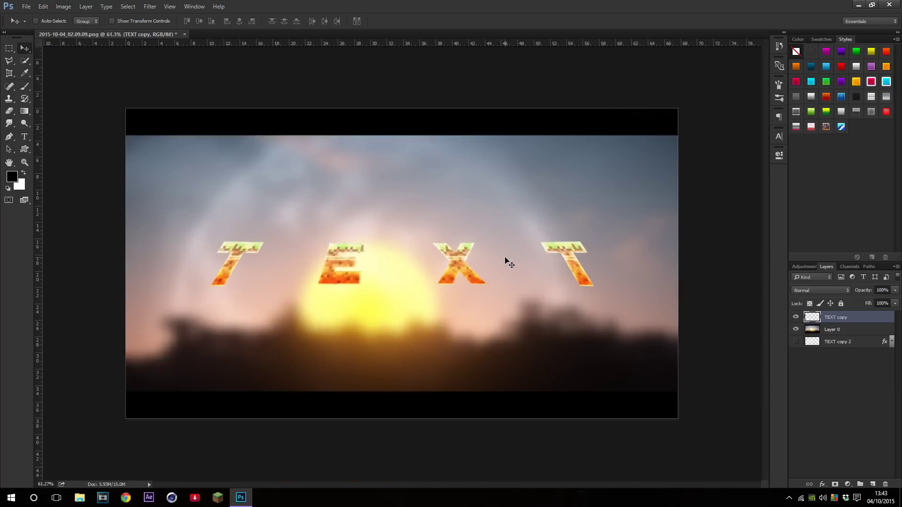
pyautogui.scroll(1, 623, 264)
pyautogui.scroll(1, 731, 297)
pyautogui.scroll(-2, 507, 218)
pyautogui.scroll(1, 533, 224)
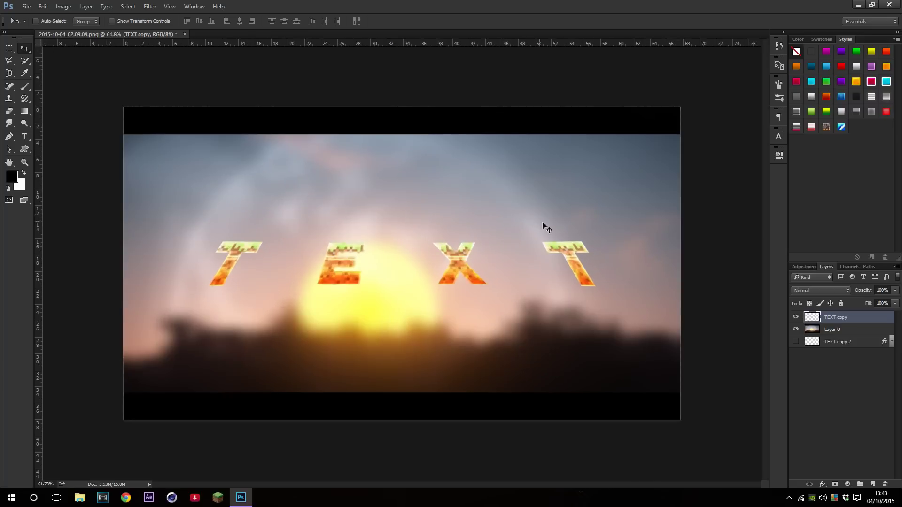
pyautogui.scroll(1, 629, 270)
pyautogui.hotkey('ctrl', 'r')
pyautogui.scroll(-2, 632, 272)
pyautogui.scroll(2, 623, 264)
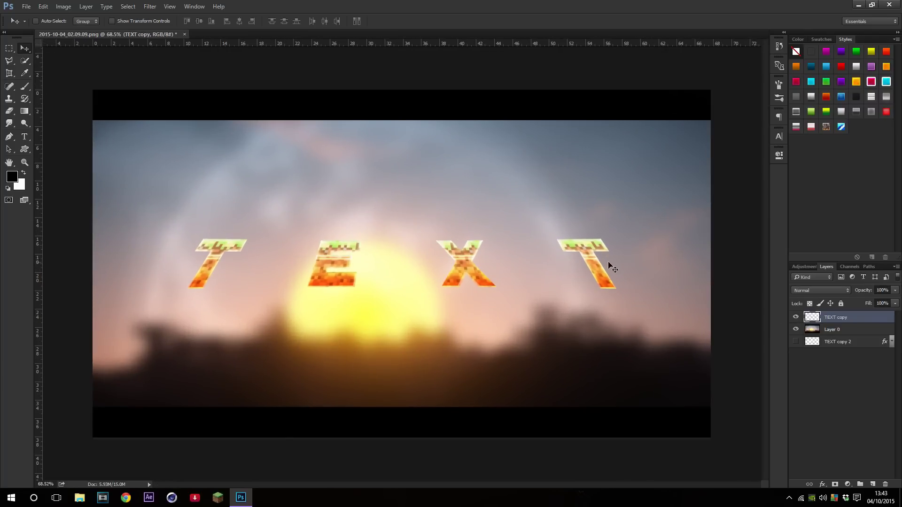
pyautogui.scroll(1, 606, 261)
pyautogui.scroll(-2, 603, 257)
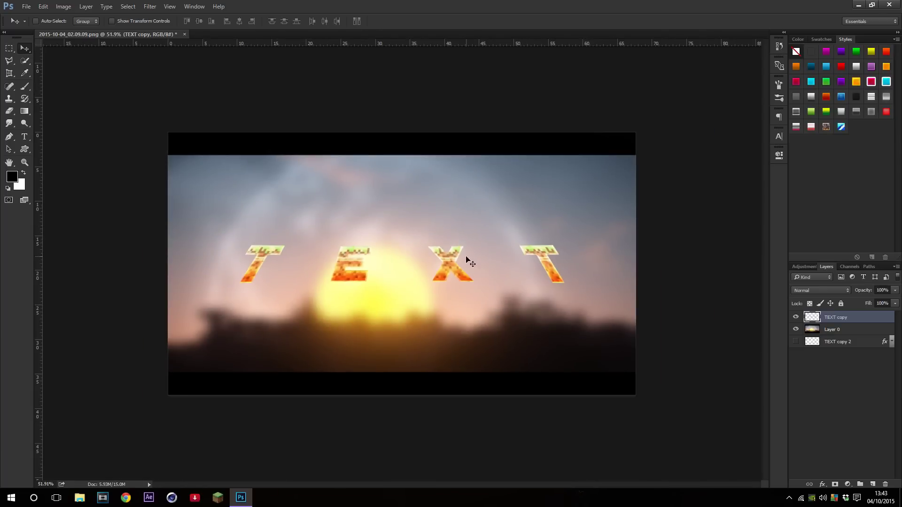
pyautogui.scroll(2, 468, 261)
pyautogui.scroll(-1, 516, 270)
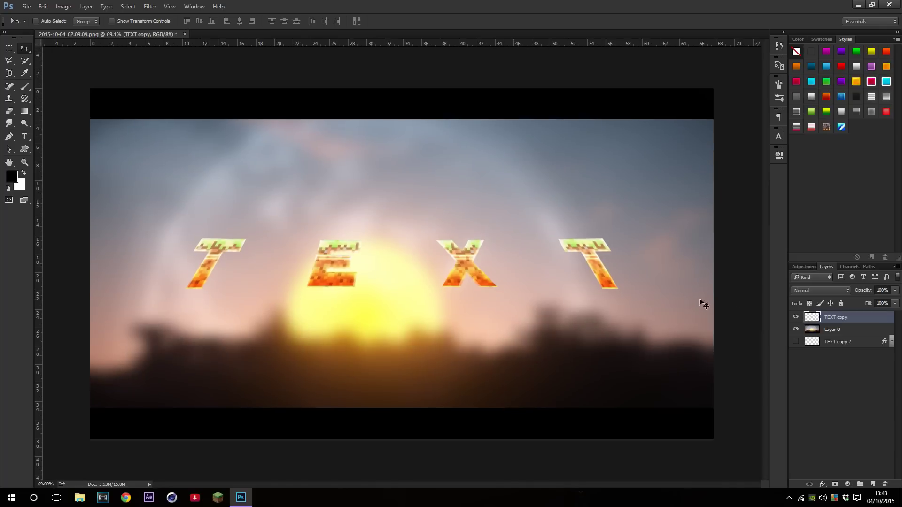
pyautogui.scroll(1, 632, 260)
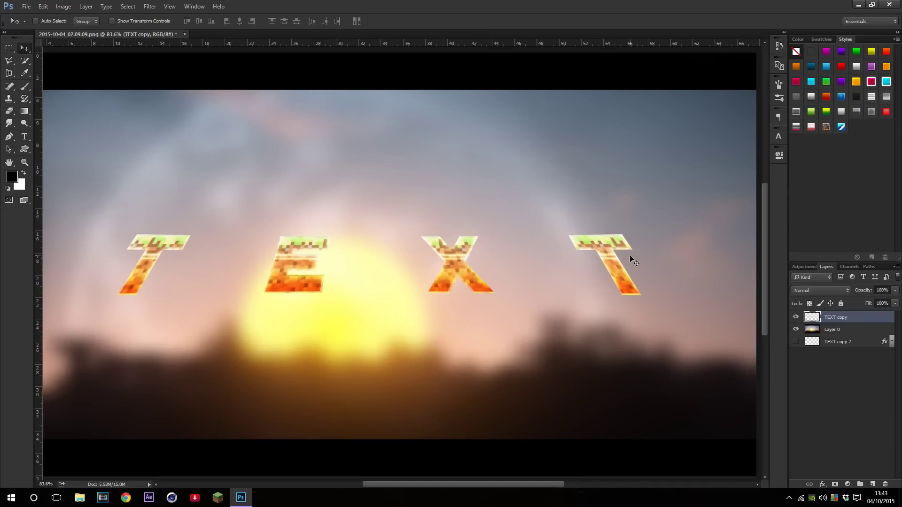
pyautogui.scroll(-2, 632, 270)
pyautogui.scroll(2, 622, 294)
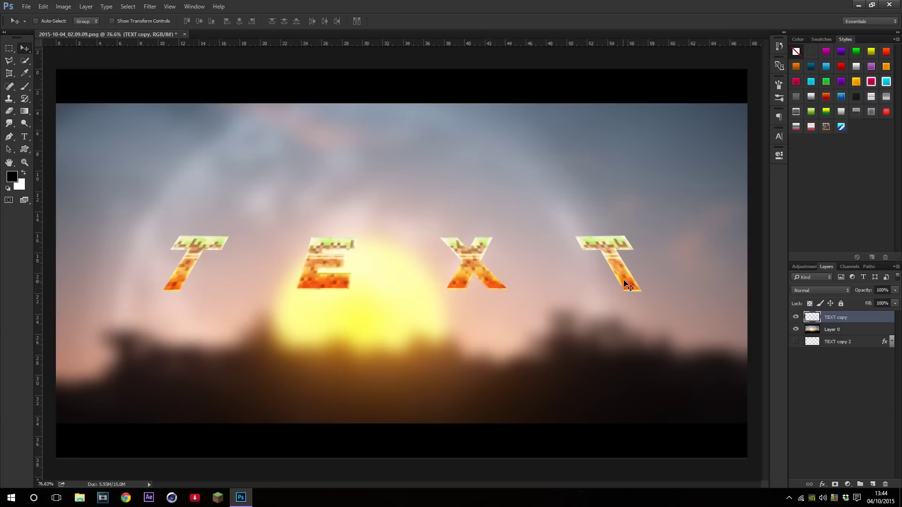
# Hide and show the TEXT copy layer to compare the image with and without the title
pyautogui.click(796, 317)
pyautogui.click(795, 318)
pyautogui.scroll(-1, 636, 298)
pyautogui.scroll(1, 489, 267)
pyautogui.scroll(-2, 588, 280)
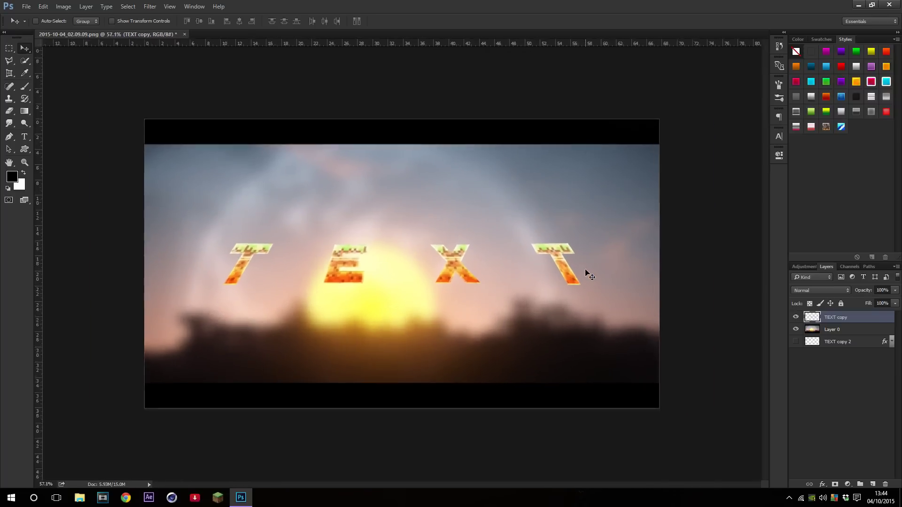
pyautogui.scroll(1, 578, 270)
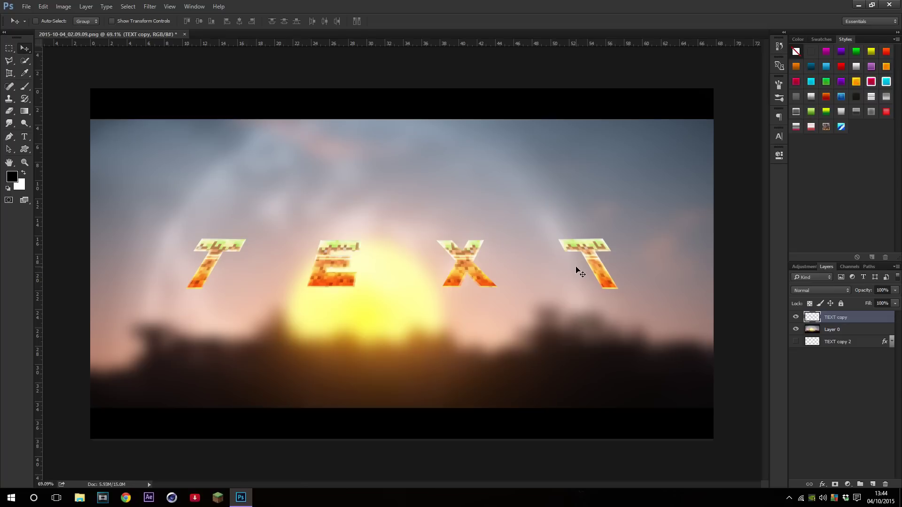
# Duplicate the TEXT copy layer and toggle the duplicate's visibility to check it against the original
pyautogui.hotkey('ctrl', 'j')
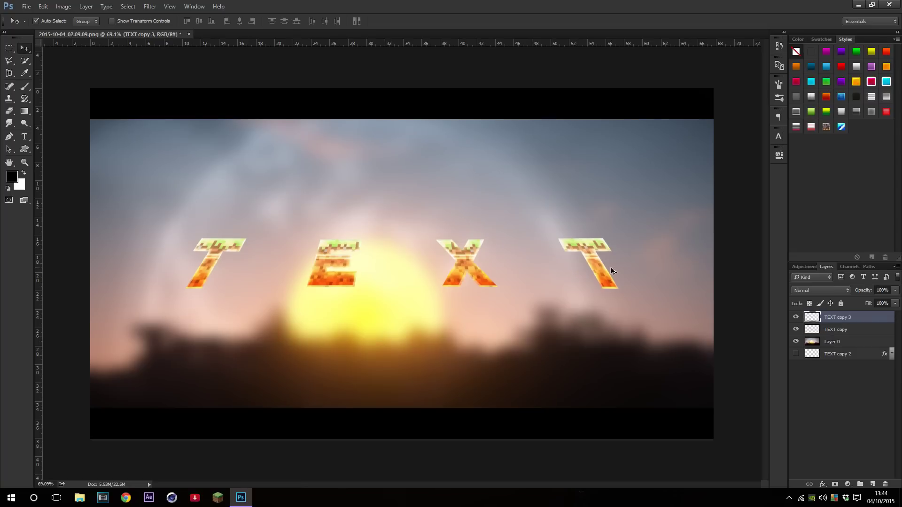
pyautogui.scroll(3, 540, 261)
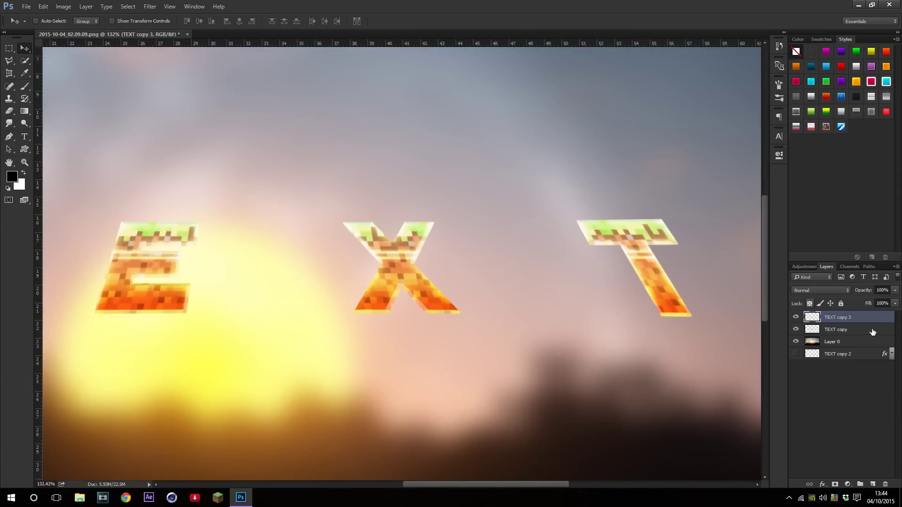
pyautogui.click(798, 316)
pyautogui.click(797, 316)
pyautogui.scroll(8, 676, 322)
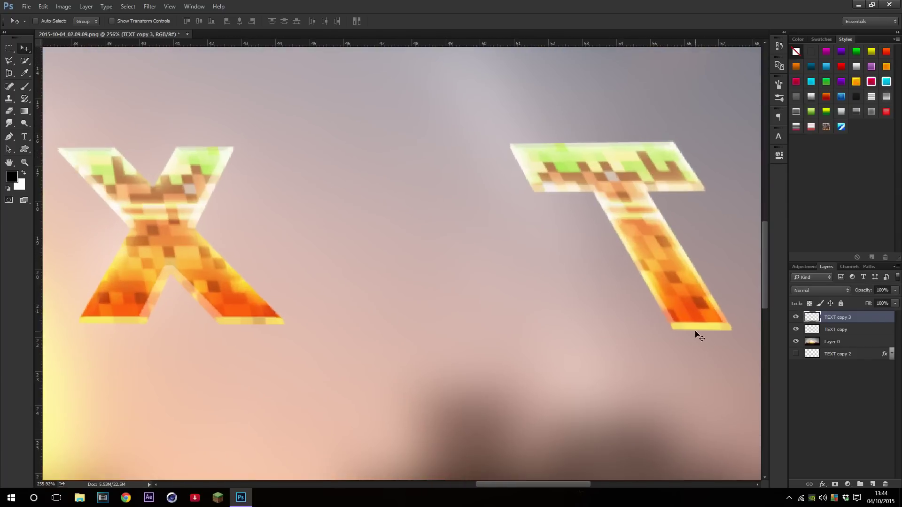
pyautogui.scroll(-6, 698, 327)
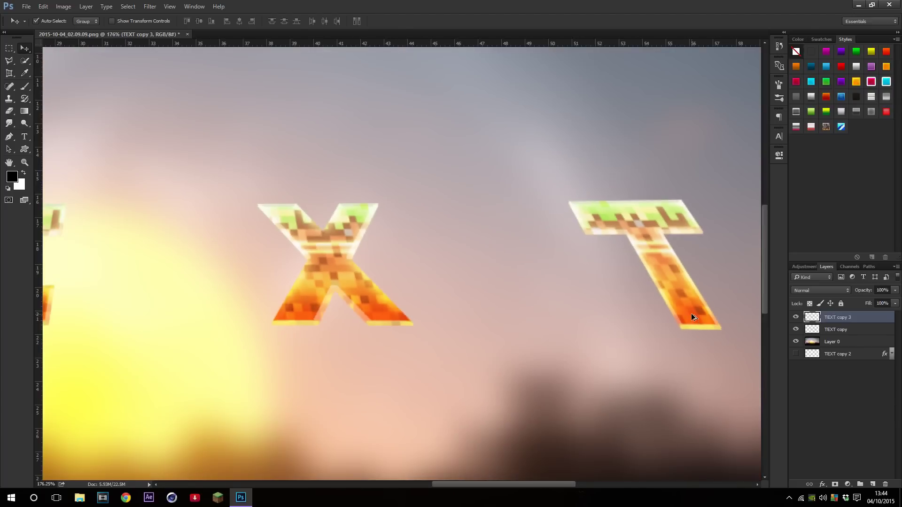
# Stack eight more copies of the title layer, each nudged one pixel upward, to give the letters an extruded 3D edge
pyautogui.hotkey('ctrl', 'alt', 'Up')
pyautogui.hotkey('ctrl', 'alt', 'Up')
pyautogui.hotkey('ctrl', 'alt', 'Up')
pyautogui.hotkey('ctrl', 'alt', 'Up')
pyautogui.hotkey('ctrl', 'alt', 'Up')
pyautogui.hotkey('ctrl', 'alt', 'Up')
pyautogui.hotkey('ctrl', 'alt', 'Up')
pyautogui.hotkey('ctrl', 'alt', 'Up')
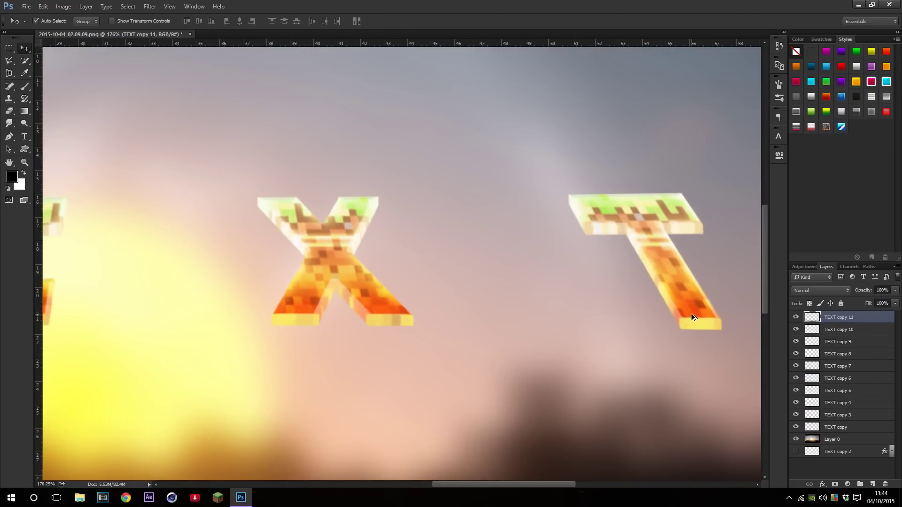
# Stack nine more copies of the title layer, each nudged one pixel upward, to deepen the letters' extruded edge
pyautogui.hotkey('ctrl', 'alt', 'Up')
pyautogui.hotkey('ctrl', 'alt', 'Up')
pyautogui.hotkey('ctrl', 'alt', 'Up')
pyautogui.hotkey('ctrl', 'alt', 'Up')
pyautogui.hotkey('ctrl', 'alt', 'Up')
pyautogui.hotkey('ctrl', 'alt', 'Up')
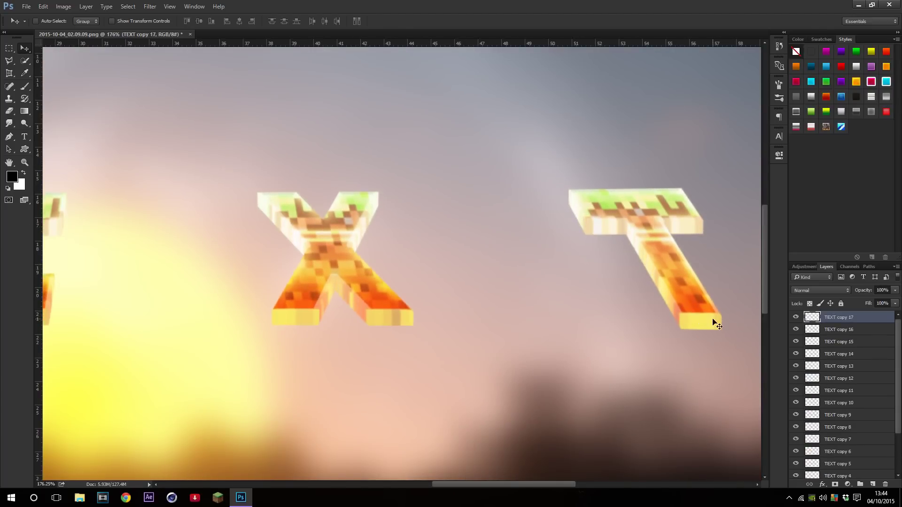
pyautogui.scroll(-2, 717, 320)
pyautogui.scroll(-1, 725, 312)
pyautogui.scroll(1, 712, 311)
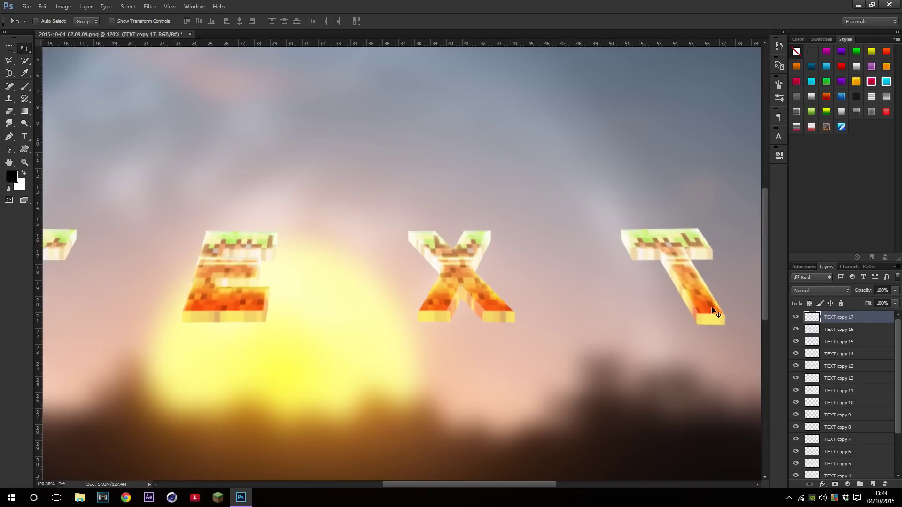
pyautogui.hotkey('ctrl', 'alt', 'Up')
pyautogui.hotkey('ctrl', 'alt', 'Up')
pyautogui.hotkey('ctrl', 'alt', 'Up')
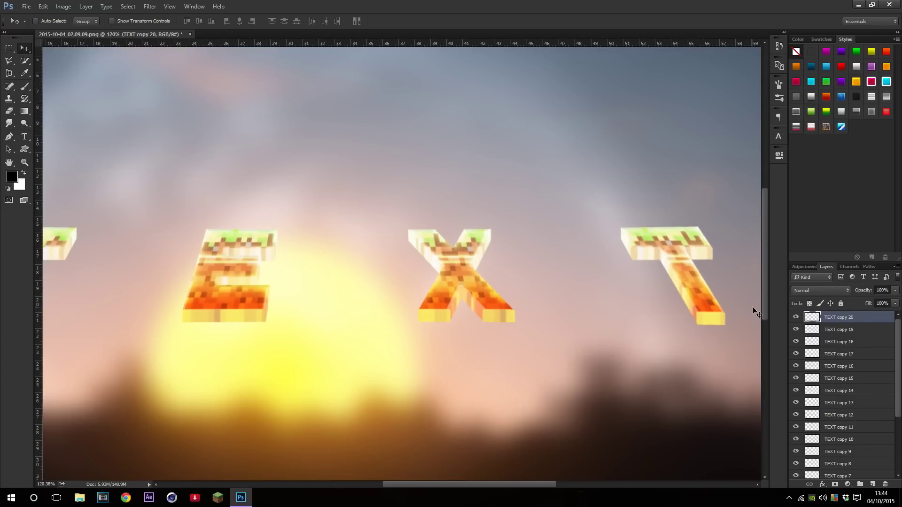
# Examine the deepened extrusion at different magnifications and toggle the top title copy's visibility to compare
pyautogui.scroll(-1, 687, 288)
pyautogui.scroll(-1, 515, 264)
pyautogui.scroll(1, 479, 265)
pyautogui.scroll(1, 545, 295)
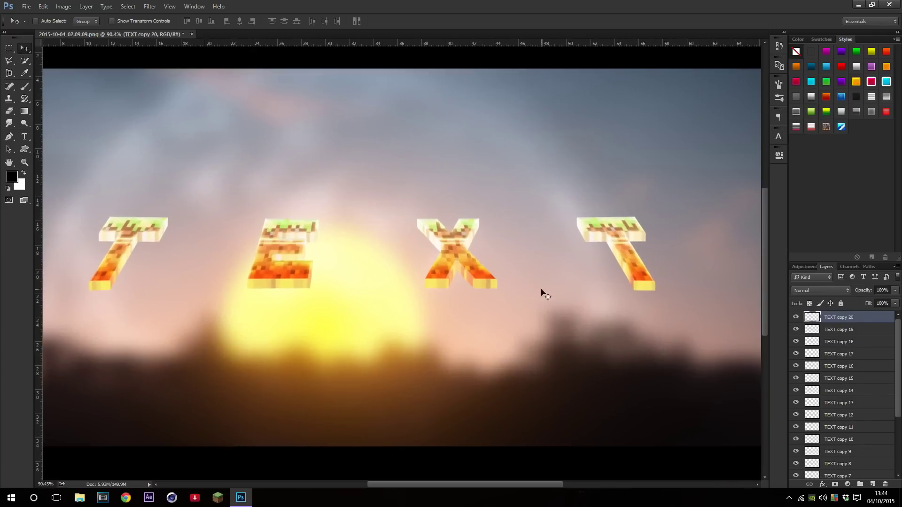
pyautogui.scroll(1, 613, 268)
pyautogui.scroll(-1, 636, 288)
pyautogui.scroll(-2, 636, 288)
pyautogui.scroll(-1, 841, 340)
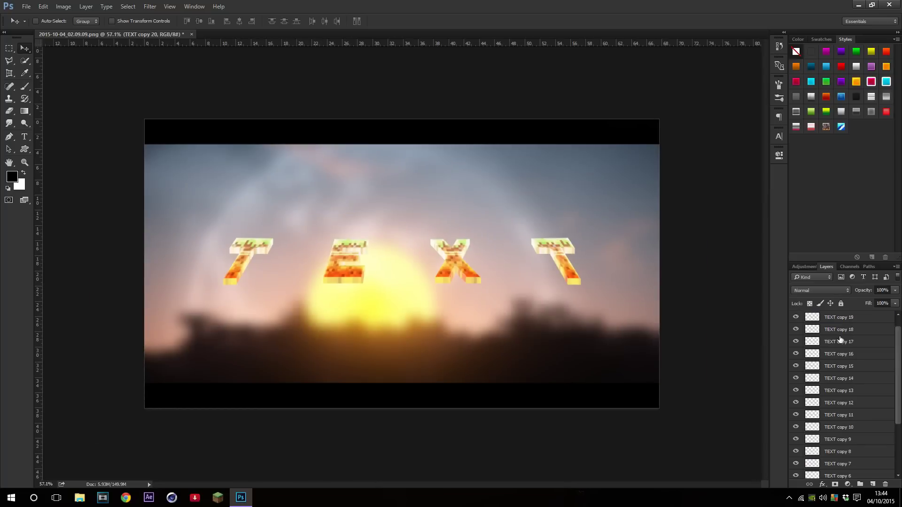
pyautogui.scroll(1, 841, 339)
pyautogui.click(797, 320)
pyautogui.click(798, 320)
pyautogui.scroll(5, 719, 287)
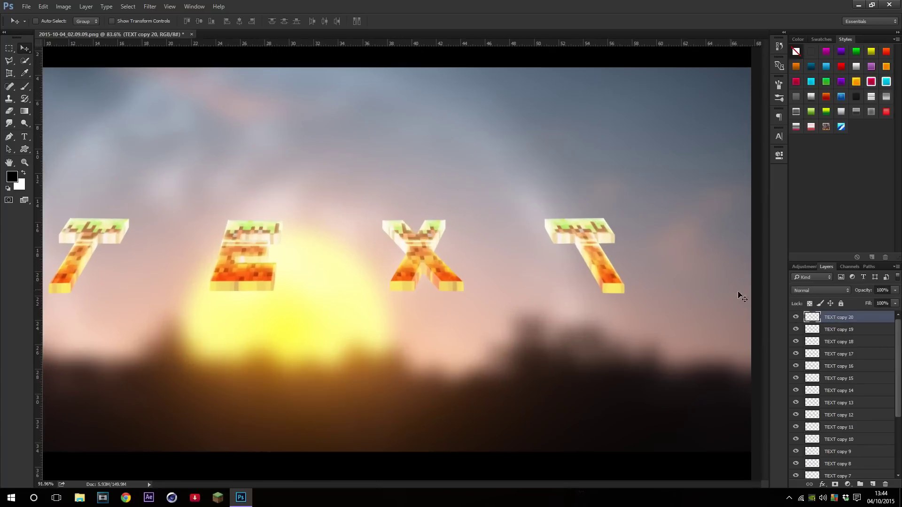
pyautogui.scroll(7, 683, 298)
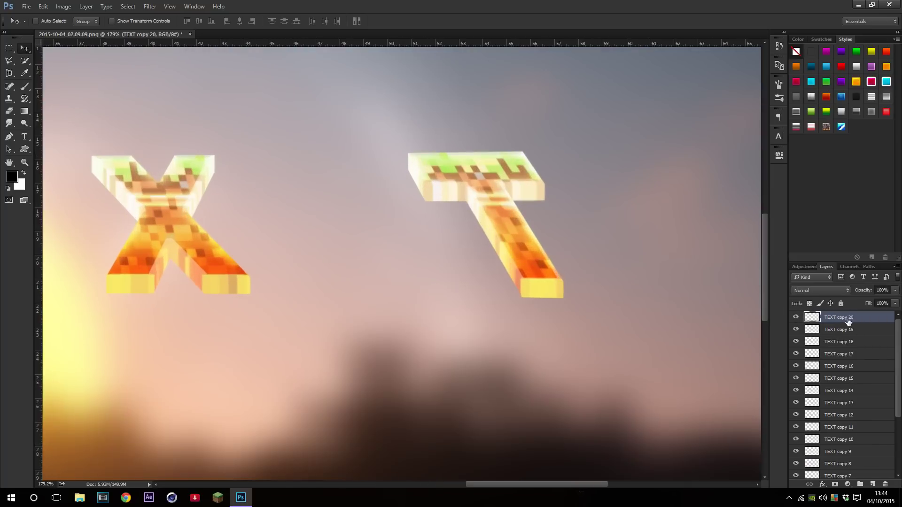
pyautogui.scroll(-4, 600, 258)
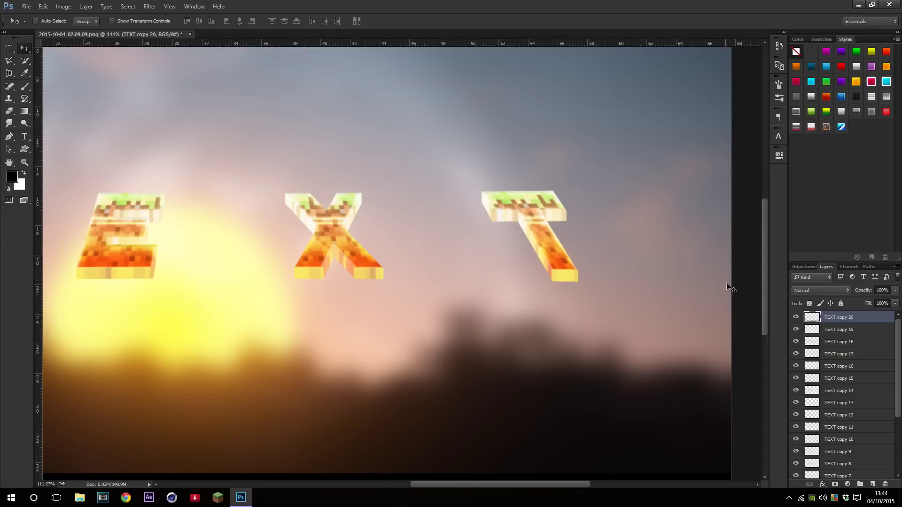
# Merge all visible title copies below the top one, from TEXT copy 19 down to TEXT copy, into one layer
pyautogui.click(842, 336)
pyautogui.scroll(-4, 842, 431)
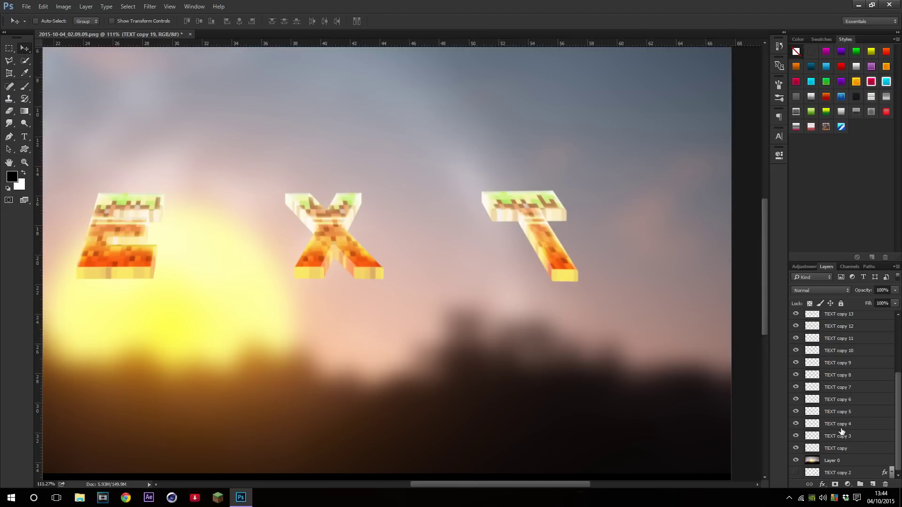
pyautogui.keyDown('shift'); pyautogui.click(846, 452); pyautogui.keyUp('shift')
pyautogui.scroll(4, 838, 357)
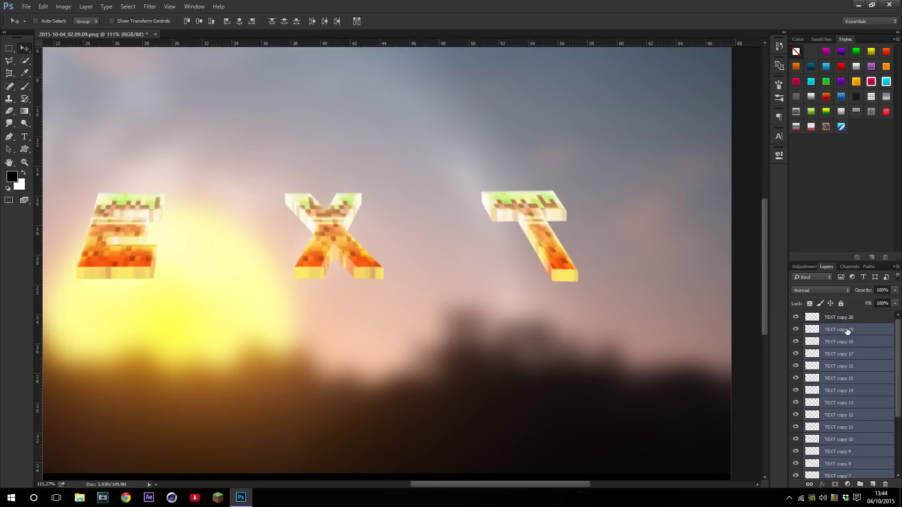
pyautogui.click(846, 332)
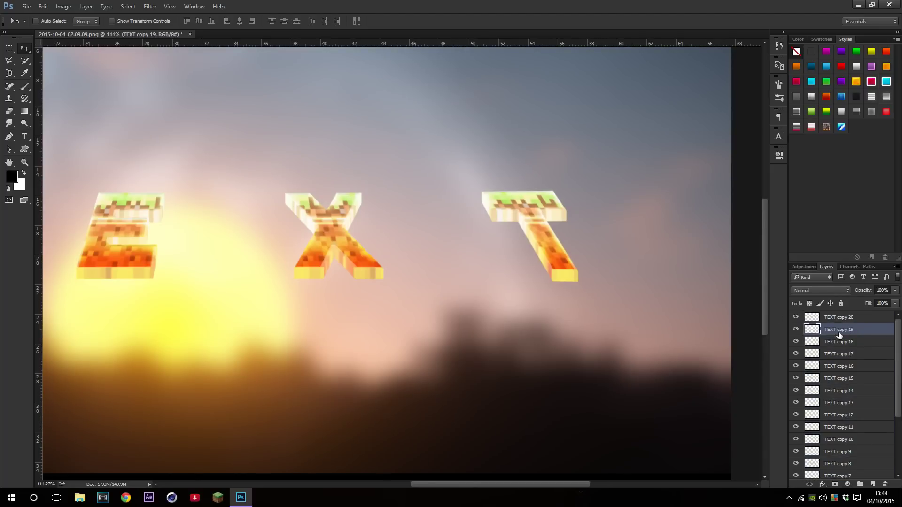
pyautogui.scroll(-4, 857, 434)
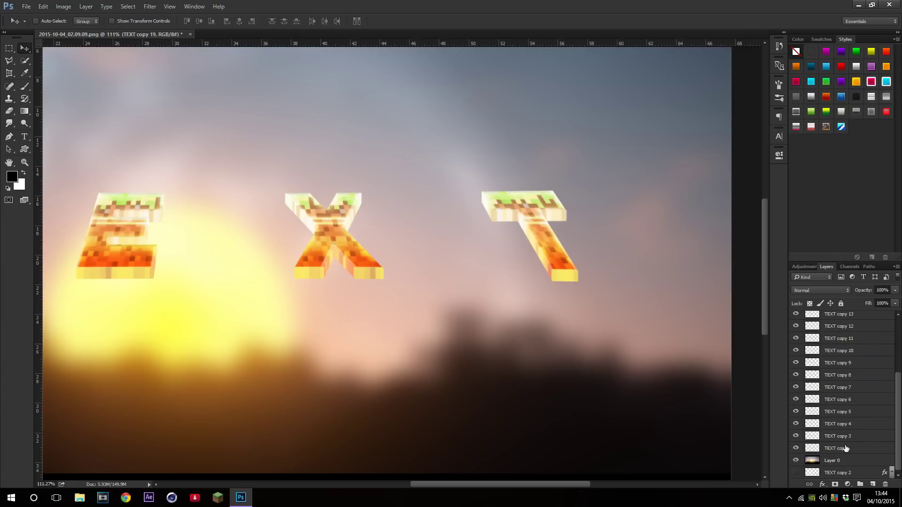
pyautogui.keyDown('shift'); pyautogui.click(845, 449); pyautogui.keyUp('shift')
pyautogui.scroll(4, 844, 386)
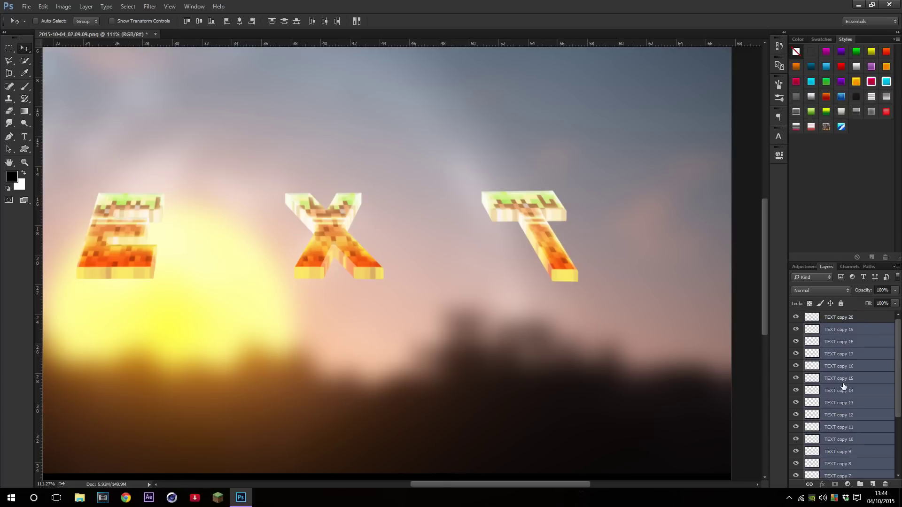
pyautogui.hotkey('ctrl', 'e')
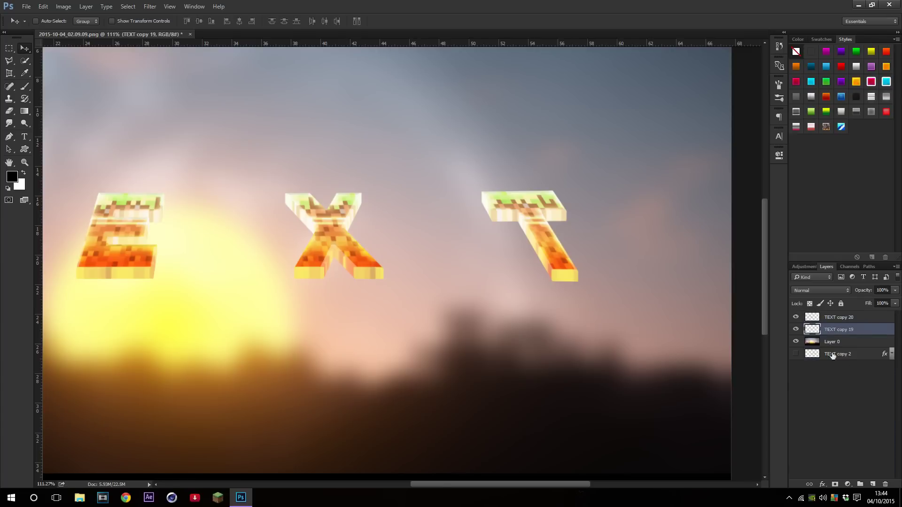
# Toggle the merged extrusion layer's visibility and check the title at different magnifications
pyautogui.click(795, 330)
pyautogui.click(796, 330)
pyautogui.scroll(-8, 507, 274)
pyautogui.scroll(3, 475, 267)
pyautogui.scroll(-5, 427, 256)
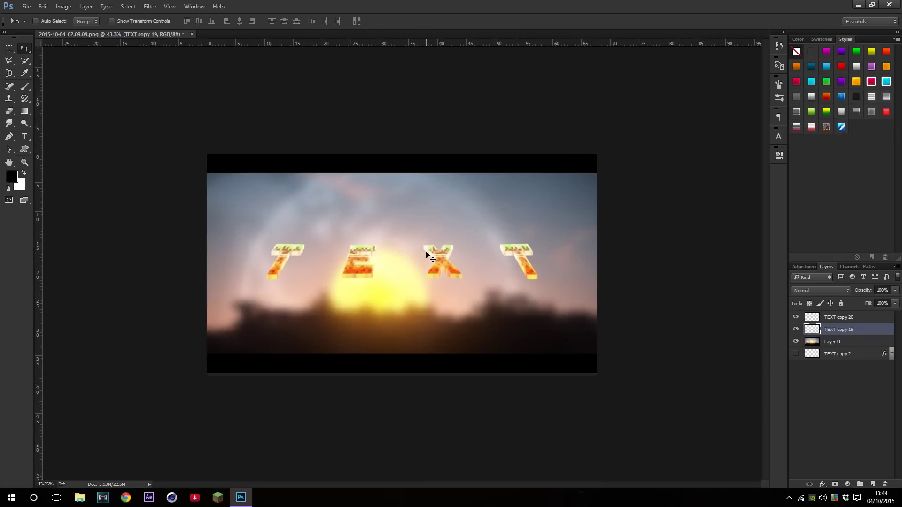
pyautogui.scroll(6, 439, 257)
pyautogui.scroll(3, 591, 296)
pyautogui.scroll(-4, 584, 294)
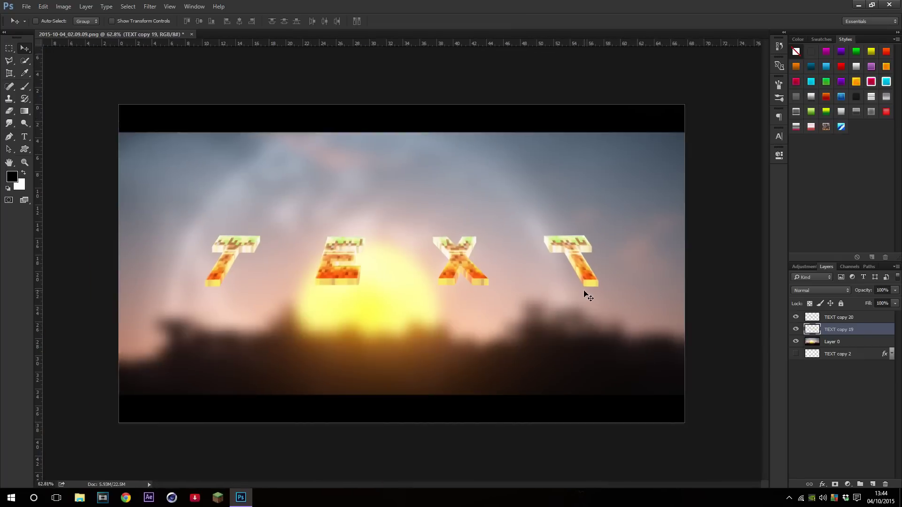
pyautogui.scroll(5, 532, 258)
pyautogui.scroll(-3, 517, 268)
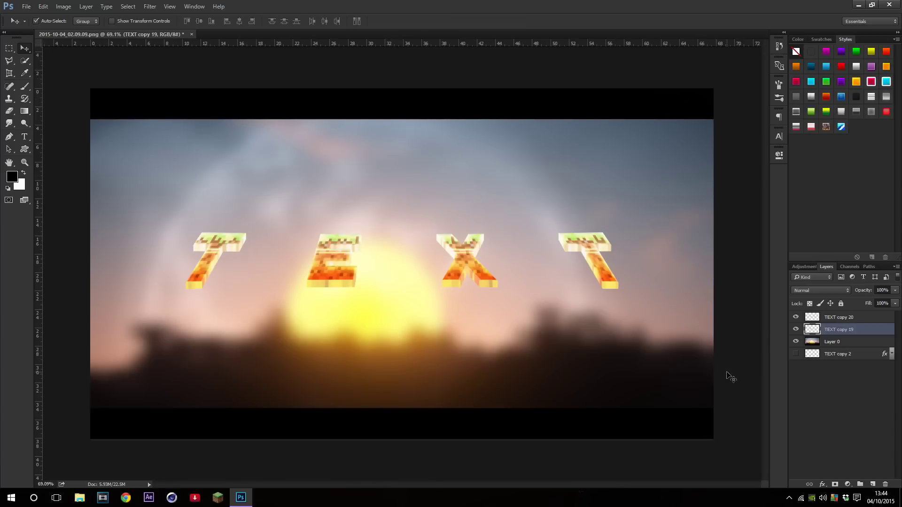
# Darken the merged extrusion layer with a Hue/Saturation adjustment, setting Lightness to -55
pyautogui.hotkey('ctrl', 'u')
pyautogui.moveTo(757, 320); pyautogui.dragTo(735, 319)
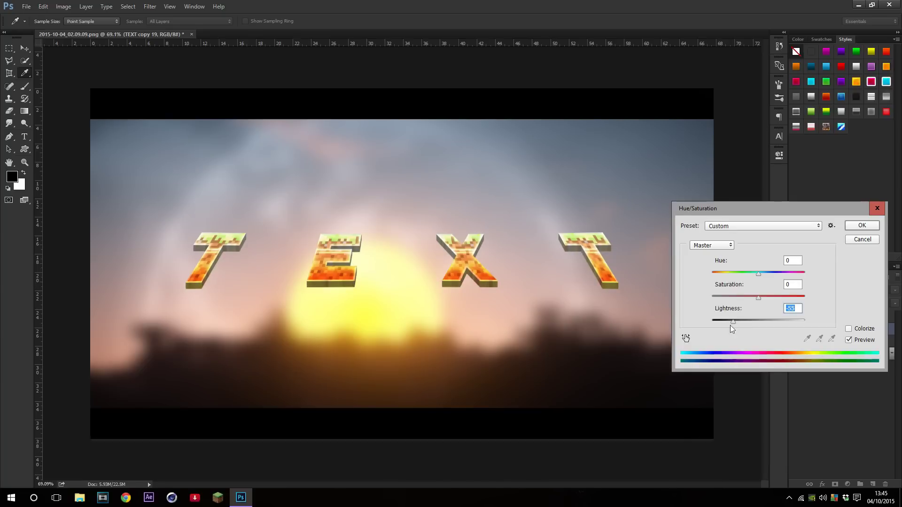
pyautogui.press('Return')
pyautogui.press('v')
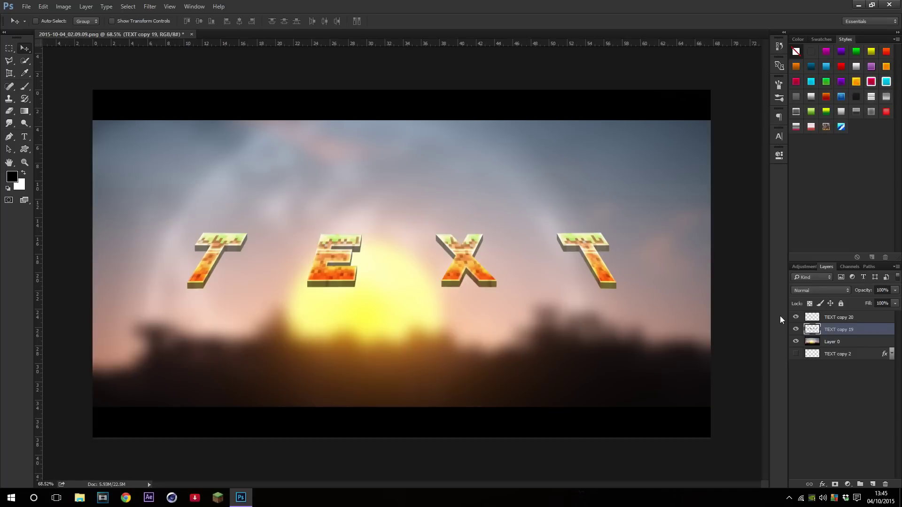
pyautogui.keyDown('ctrl'); pyautogui.click(813, 329); pyautogui.keyUp('ctrl')
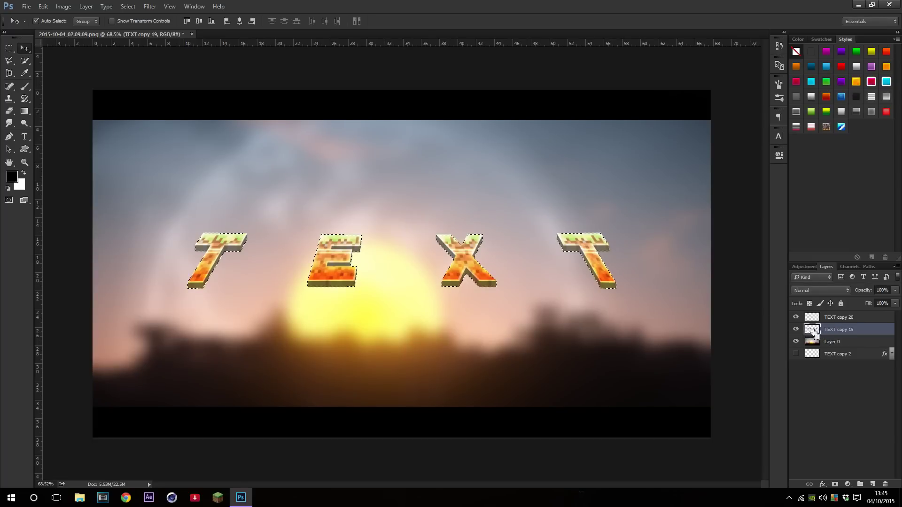
pyautogui.hotkey('ctrl', '+')
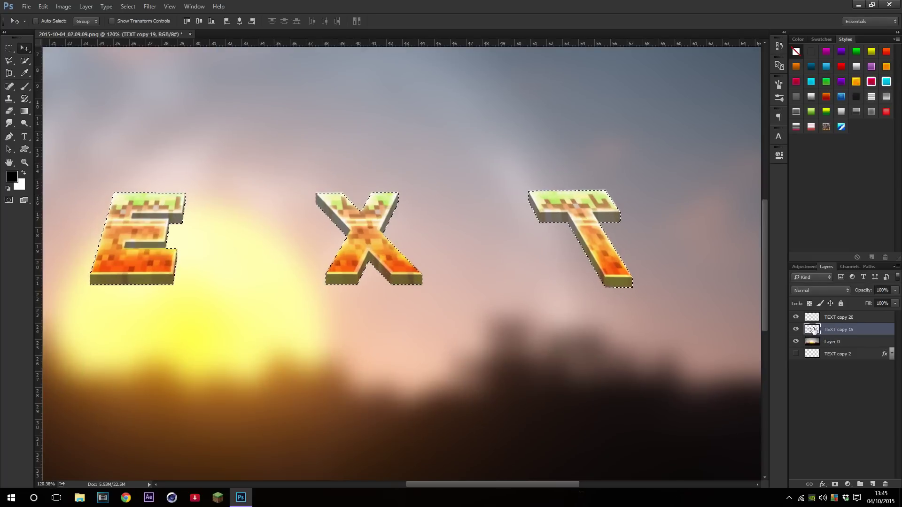
pyautogui.scroll(-3, 681, 251)
pyautogui.hotkey('ctrl', 'd')
# Select the pixels of the merged TEXT copy 19 extrusion layer
pyautogui.rightClick(808, 328)
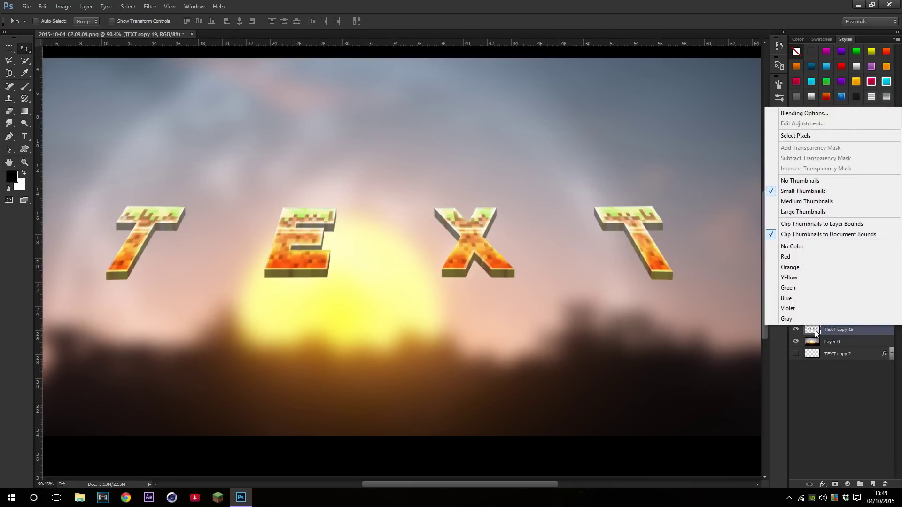
pyautogui.click(783, 136)
pyautogui.scroll(-4, 625, 209)
pyautogui.scroll(7, 570, 264)
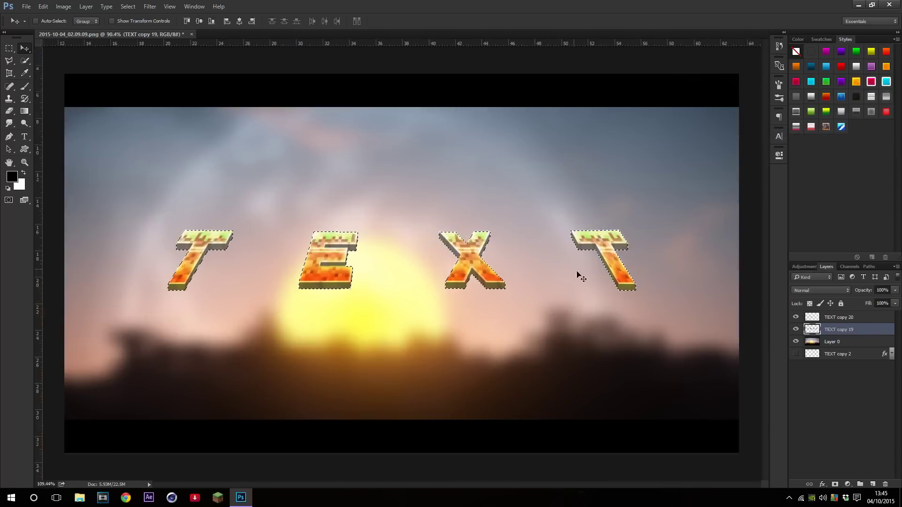
pyautogui.scroll(-4, 651, 287)
# Switch to the Brush tool and reduce the brush size to 175 px for painting inside the letter selection
pyautogui.press('b')
pyautogui.scroll(-2, 522, 286)
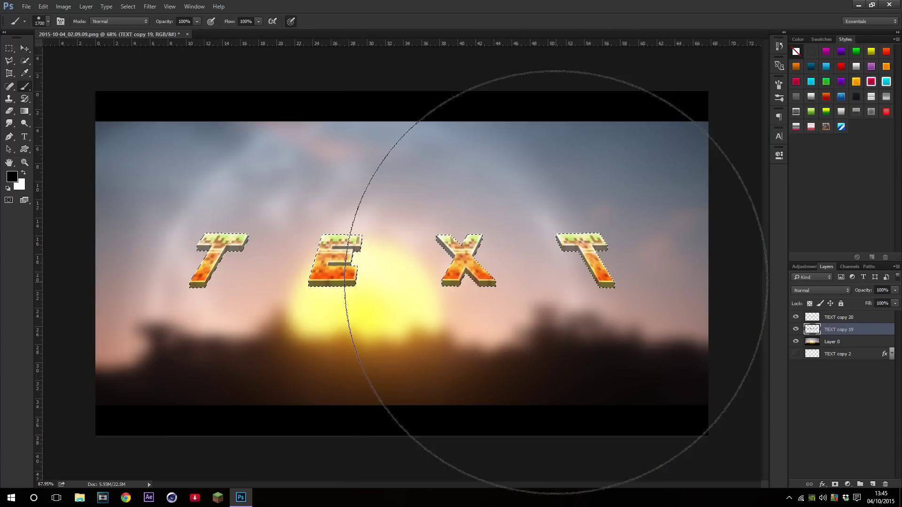
pyautogui.press('[')
pyautogui.press('[')
pyautogui.press('[')
pyautogui.press('[')
pyautogui.press('[')
pyautogui.press('[')
pyautogui.press('[')
pyautogui.press('[')
pyautogui.press('[')
pyautogui.press('[')
pyautogui.scroll(3, 223, 121)
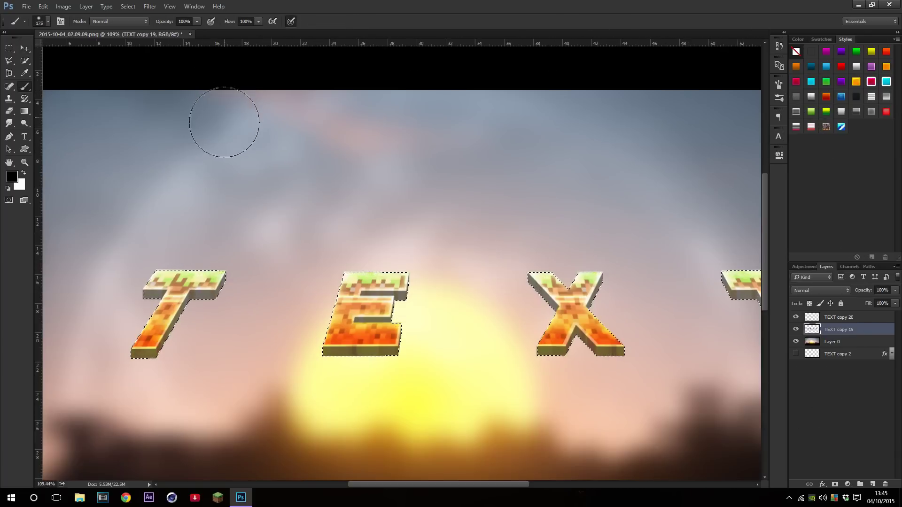
pyautogui.scroll(-3, 205, 230)
pyautogui.scroll(3, 206, 231)
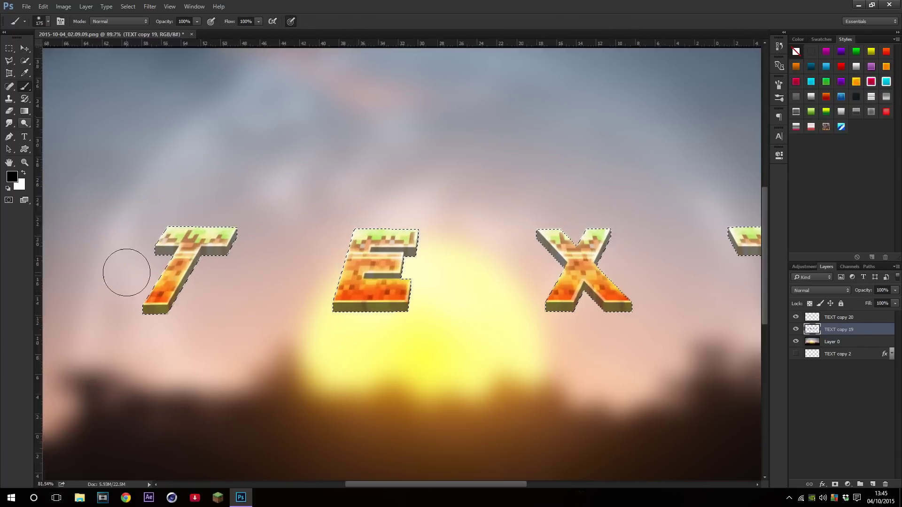
pyautogui.scroll(-1, 125, 268)
# Shade the selected extrusion with the black brush at 61% opacity and deselect it
pyautogui.click(14, 177)
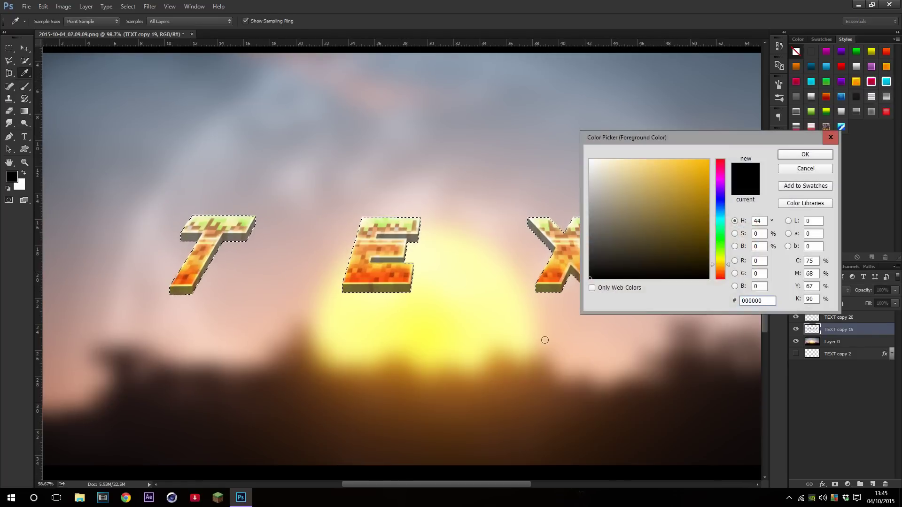
pyautogui.press('Escape')
pyautogui.moveTo(163, 24); pyautogui.dragTo(150, 23)
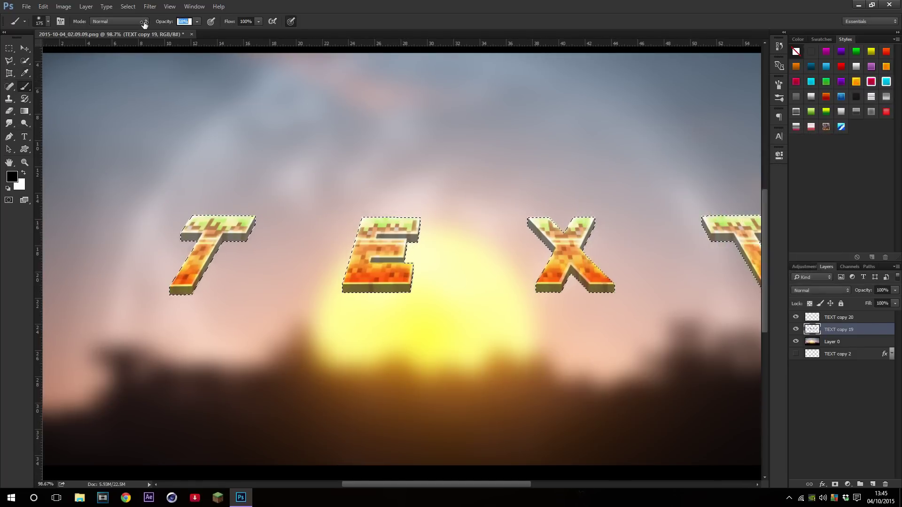
pyautogui.scroll(-2, 238, 309)
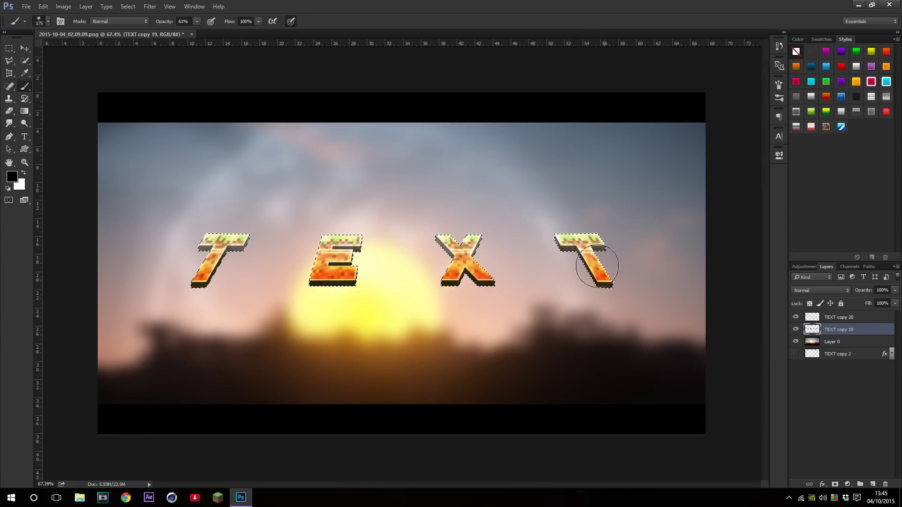
pyautogui.scroll(2, 503, 290)
pyautogui.scroll(-2, 432, 295)
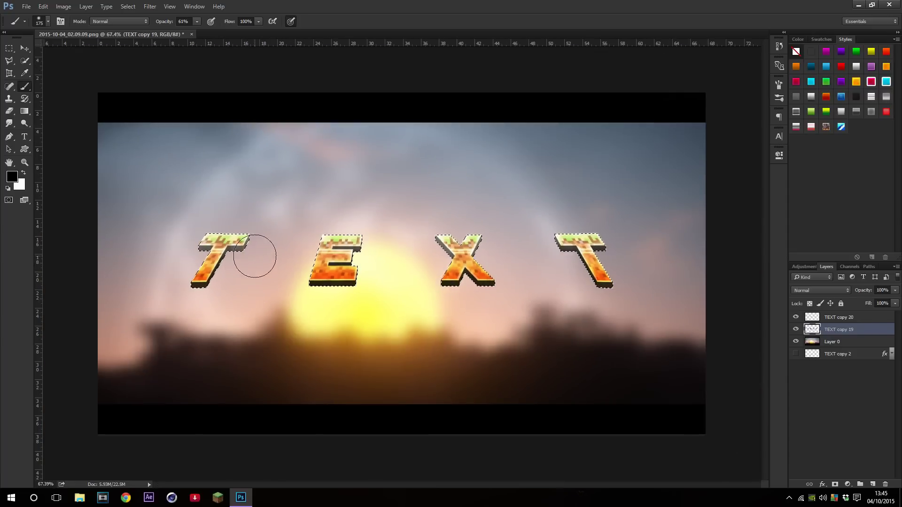
pyautogui.hotkey('ctrl', 'd')
# Inspect the shaded edges of the title letters at different magnifications
pyautogui.scroll(3, 401, 296)
pyautogui.scroll(-4, 518, 276)
pyautogui.scroll(3, 564, 297)
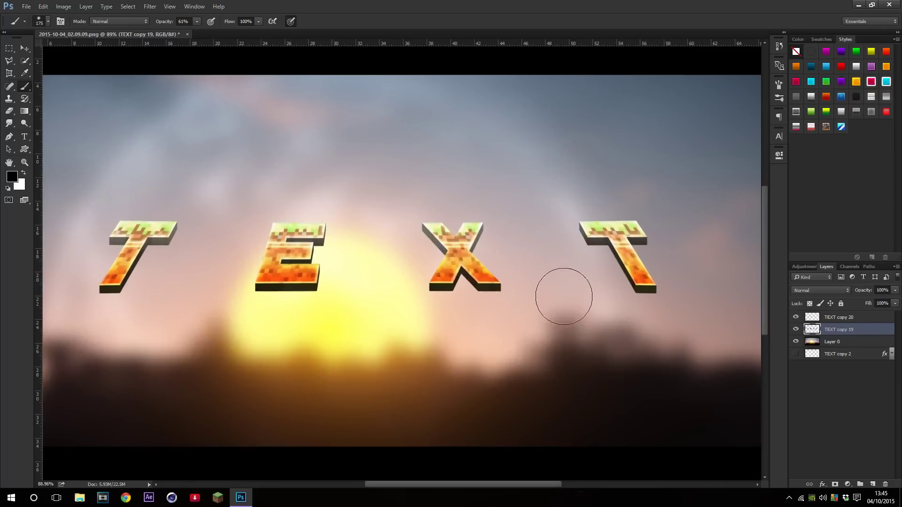
pyautogui.scroll(2, 564, 296)
pyautogui.scroll(3, 323, 237)
pyautogui.scroll(-2, 441, 265)
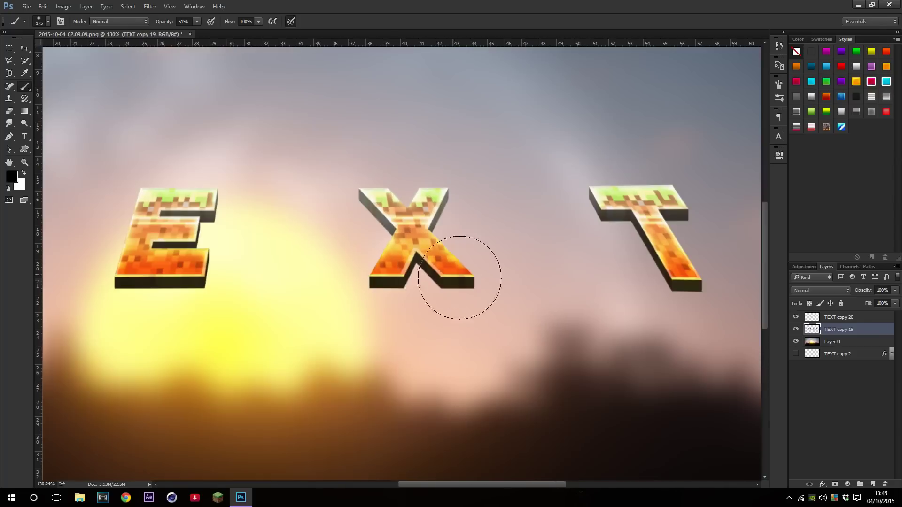
pyautogui.scroll(-3, 442, 266)
pyautogui.scroll(1, 463, 298)
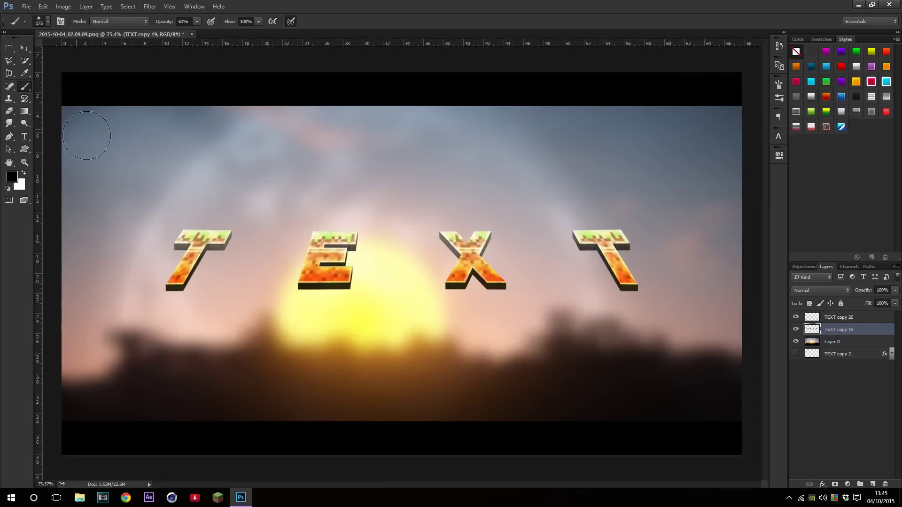
# Darken the TEXT copy 19 extrusion layer with Hue/Saturation, setting Lightness to -21
pyautogui.click(24, 49)
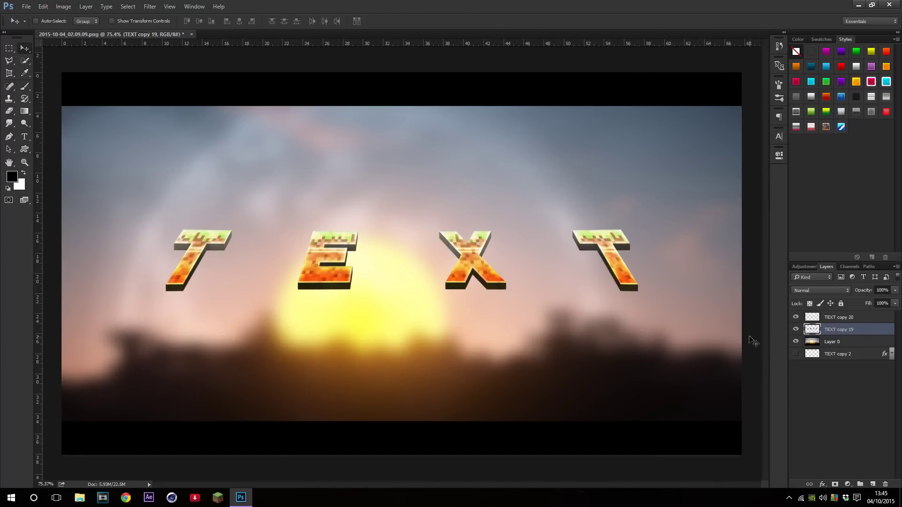
pyautogui.hotkey('ctrl', 'u')
pyautogui.moveTo(755, 319); pyautogui.dragTo(748, 317)
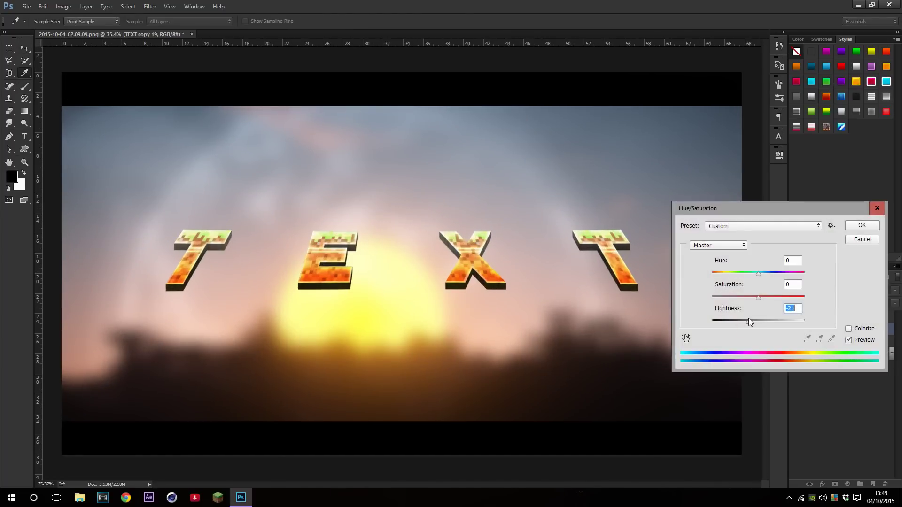
pyautogui.press('Return')
# Examine the darkened extrusion edges of the title letters at different magnifications
pyautogui.scroll(-3, 477, 282)
pyautogui.scroll(2, 489, 293)
pyautogui.scroll(-2, 486, 289)
pyautogui.scroll(4, 487, 288)
pyautogui.scroll(-3, 494, 297)
pyautogui.scroll(3, 489, 284)
pyautogui.scroll(-2, 479, 259)
pyautogui.scroll(3, 476, 261)
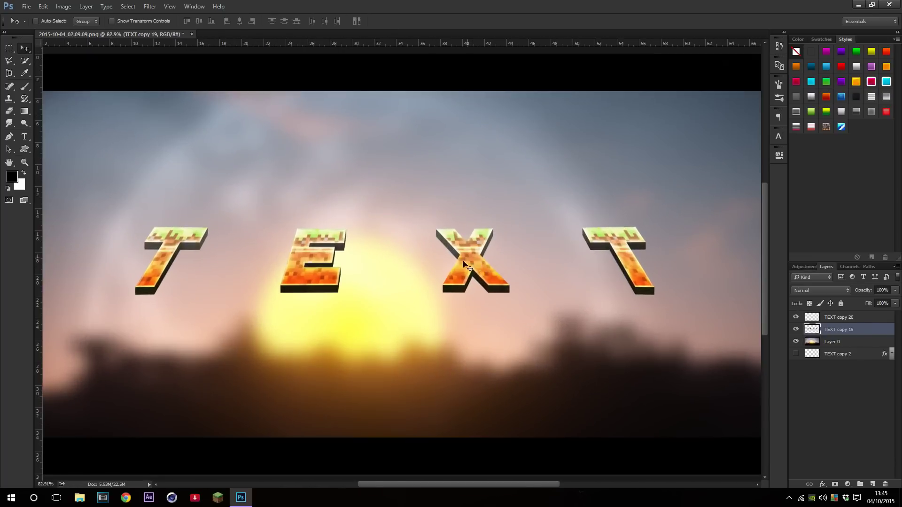
pyautogui.scroll(-3, 540, 282)
# Hide the TEXT copy 19 extrusion layer and make the front face layer TEXT copy 20 active
pyautogui.click(796, 329)
pyautogui.click(796, 318)
pyautogui.click(839, 318)
pyautogui.scroll(3, 535, 266)
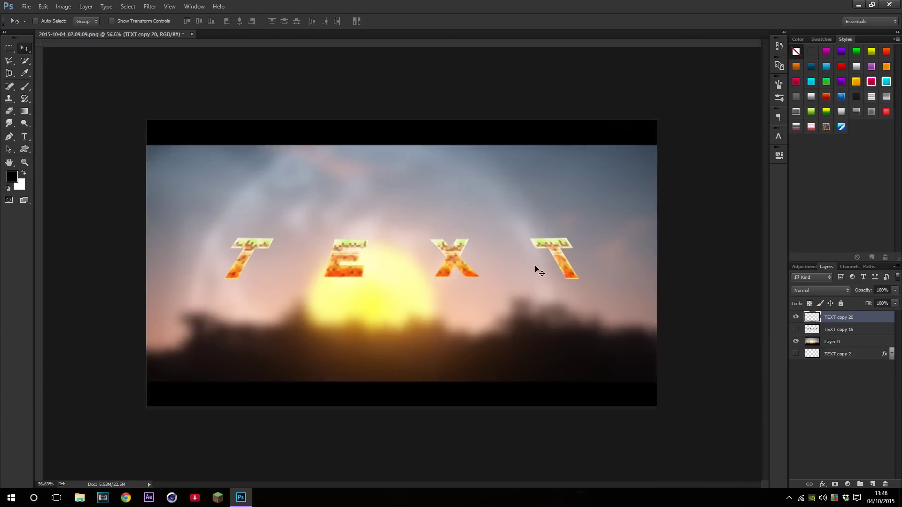
pyautogui.scroll(-2, 498, 252)
pyautogui.scroll(2, 512, 252)
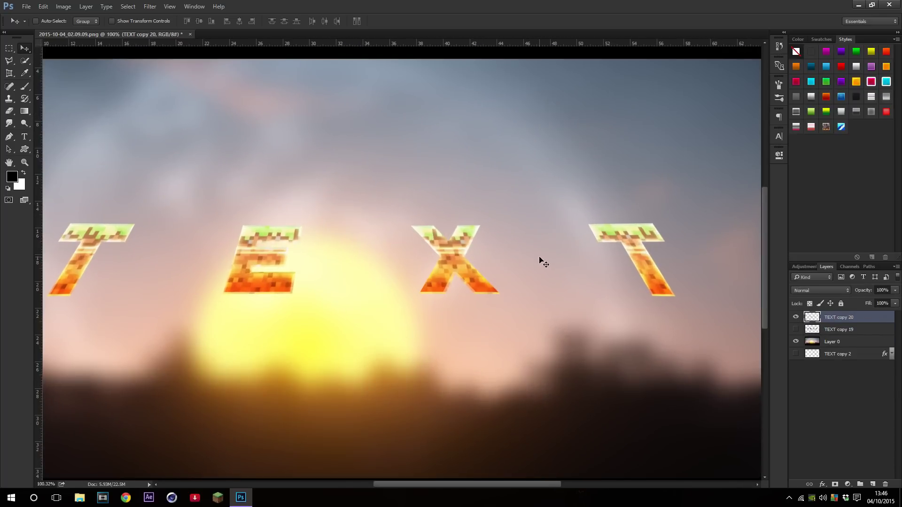
pyautogui.scroll(-2, 403, 174)
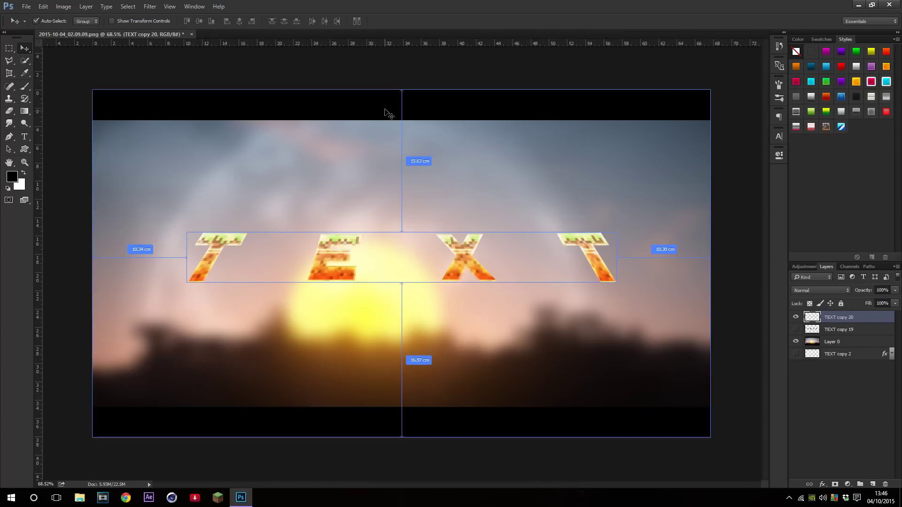
# Scale the front face text proportionally to 101% width and height with Free Transform
pyautogui.hotkey('ctrl', 't')
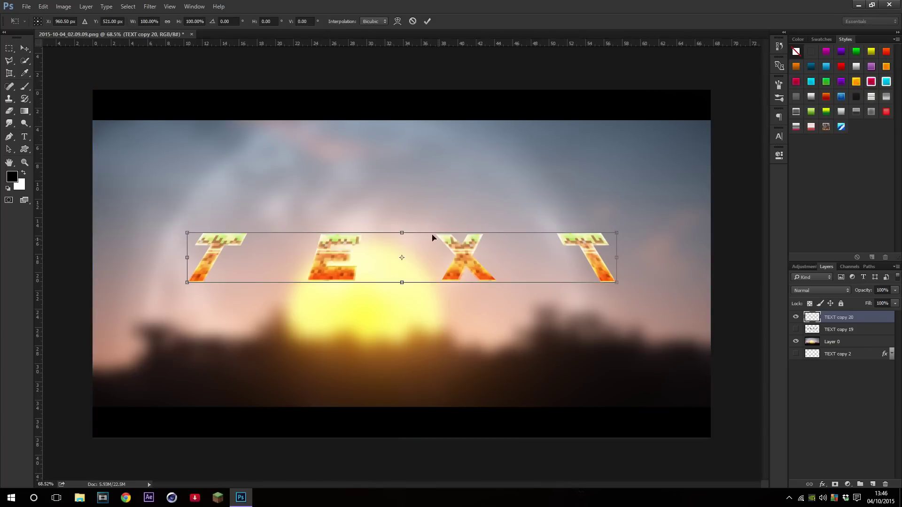
pyautogui.scroll(2, 329, 171)
pyautogui.scroll(-3, 485, 246)
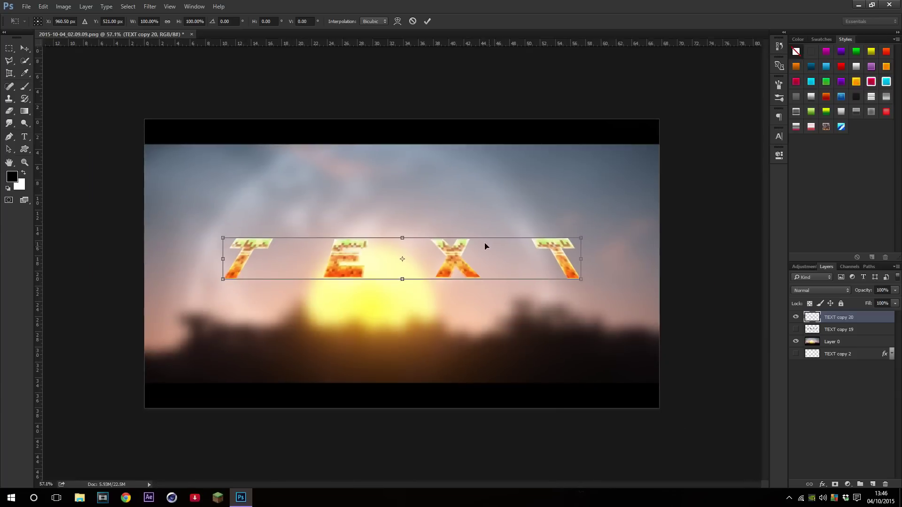
pyautogui.scroll(3, 455, 221)
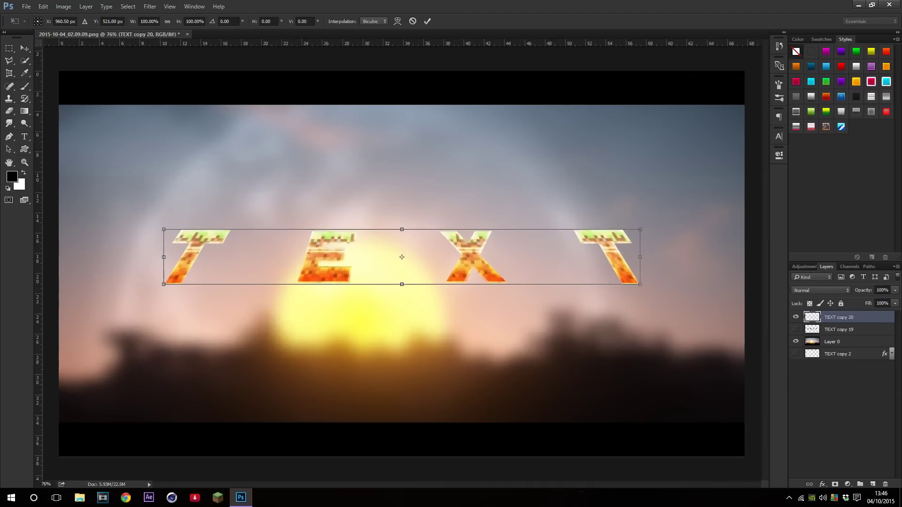
pyautogui.click(187, 21)
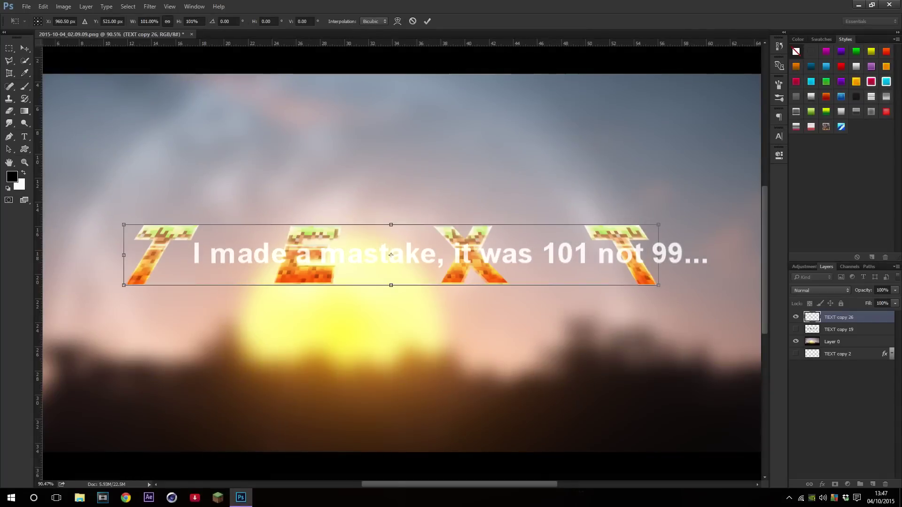
pyautogui.press('Return')
# Stack six duplicates above TEXT copy 26, each repeating the 101% scaling, up to TEXT copy 32
pyautogui.hotkey('ctrl', 'j')
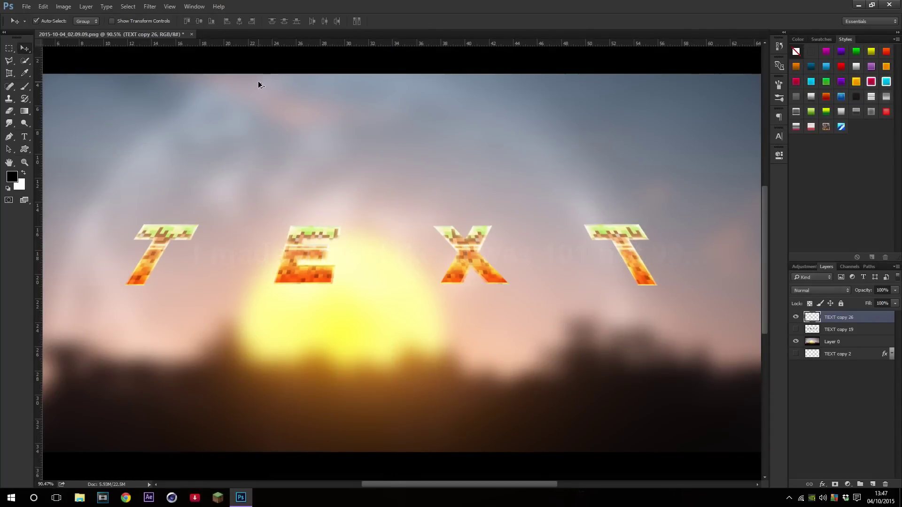
pyautogui.hotkey('ctrl', 'shift', 'alt', 't')
pyautogui.hotkey('ctrl', 'shift', 'alt', 't')
pyautogui.hotkey('ctrl', 'shift', 'alt', 't')
pyautogui.hotkey('ctrl', 'shift', 'alt', 't')
pyautogui.hotkey('ctrl', 'shift', 'alt', 't')
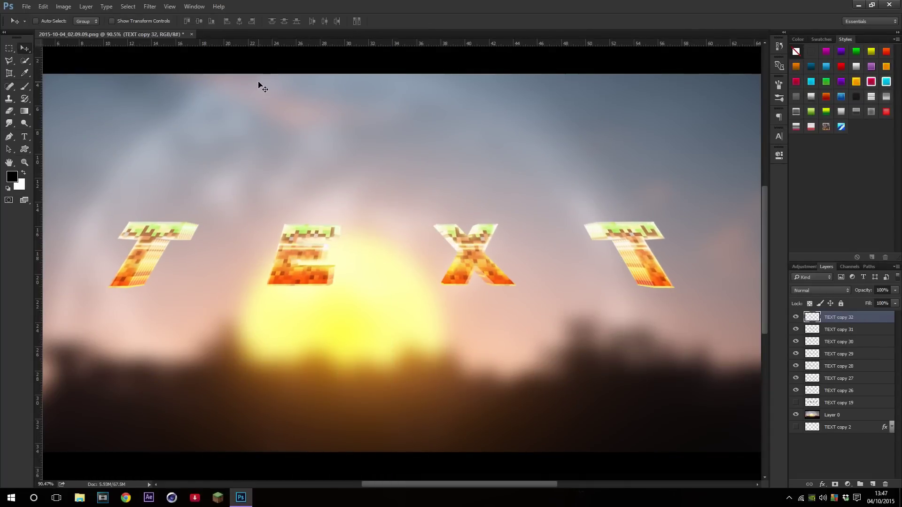
pyautogui.scroll(-1, 341, 234)
pyautogui.scroll(-2, 366, 246)
pyautogui.scroll(2, 396, 252)
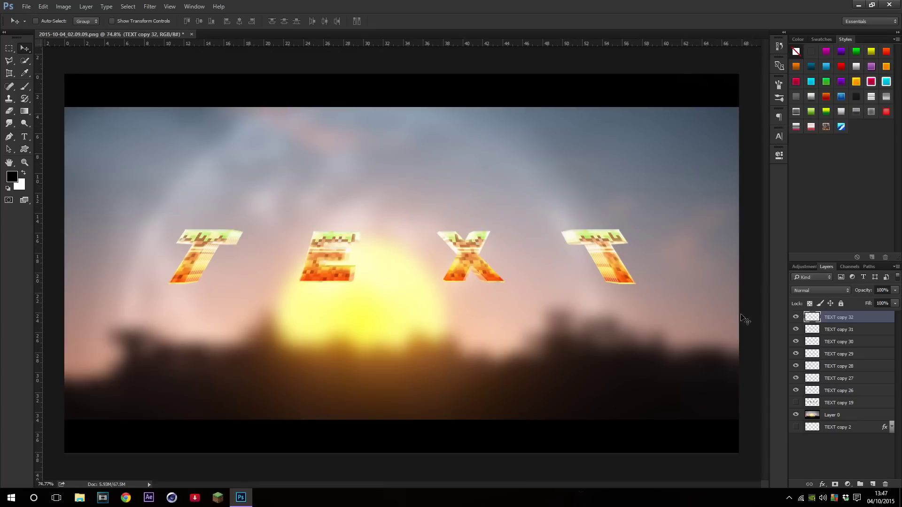
# Merge the layers from TEXT copy 31 down to TEXT copy 26 into one extrusion layer beneath TEXT copy 32
pyautogui.scroll(-1, 739, 317)
pyautogui.scroll(-1, 689, 293)
pyautogui.click(809, 330)
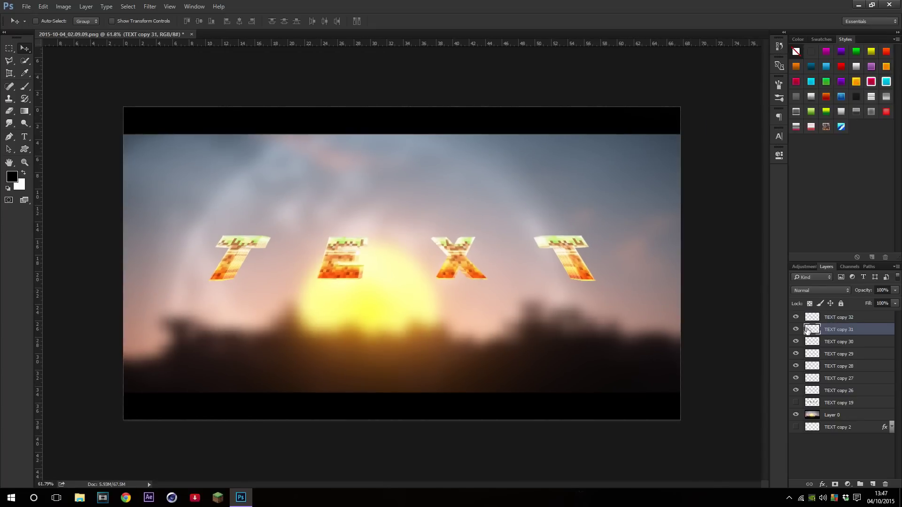
pyautogui.press('Delete')
pyautogui.press('Delete')
pyautogui.press('Delete')
pyautogui.press('Delete')
pyautogui.press('Delete')
# Darken the merged TEXT copy 26 extrusion with Hue/Saturation, setting Lightness to -81
pyautogui.press('i')
pyautogui.hotkey('ctrl', 'u')
pyautogui.moveTo(758, 320); pyautogui.dragTo(721, 318)
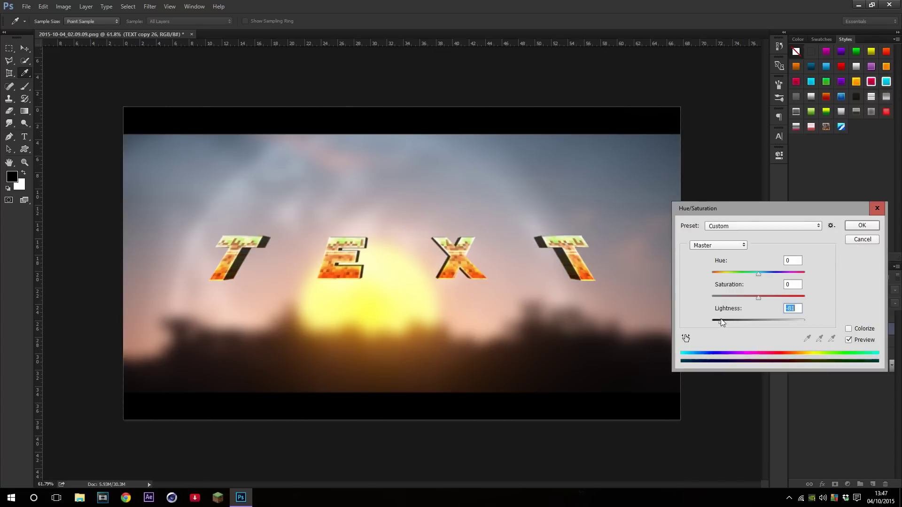
pyautogui.press('Return')
pyautogui.press('v')
# Examine the scaled extrusion on each title letter at different magnifications
pyautogui.scroll(-2, 588, 277)
pyautogui.scroll(6, 526, 263)
pyautogui.scroll(-8, 510, 246)
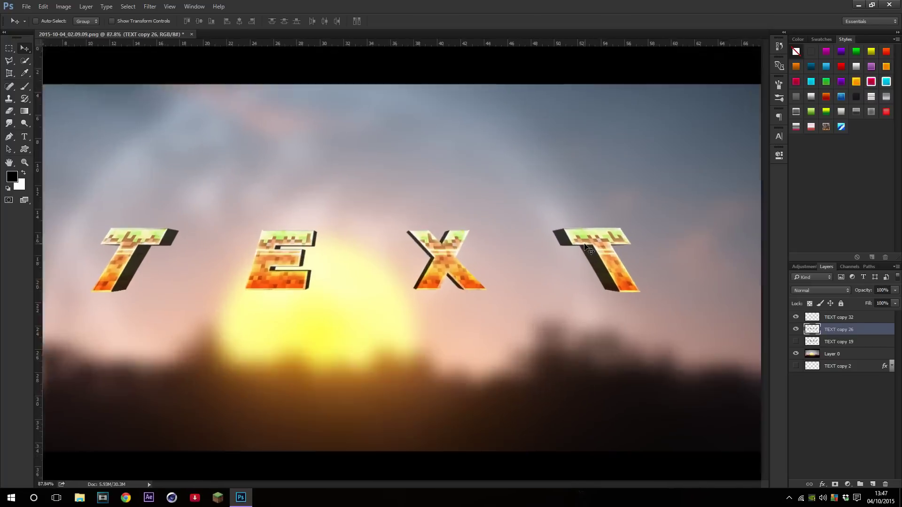
pyautogui.scroll(-2, 493, 253)
pyautogui.scroll(6, 465, 277)
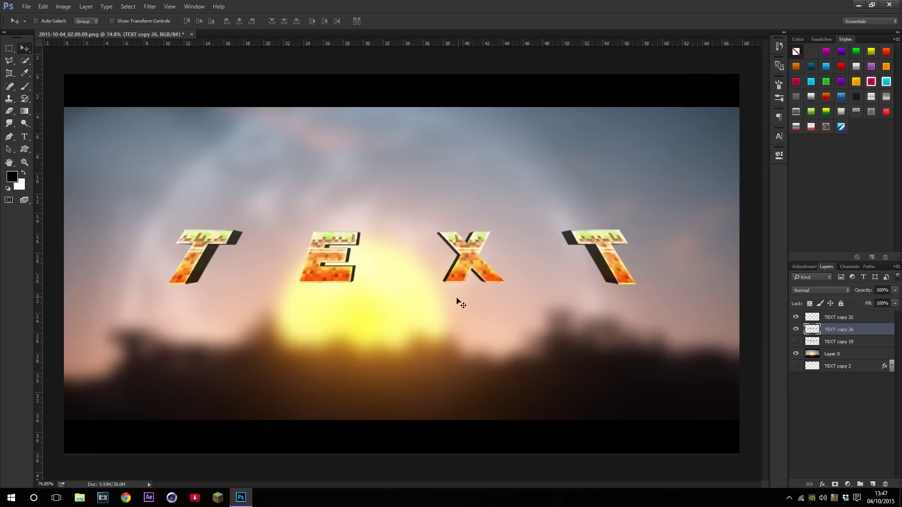
pyautogui.scroll(-7, 461, 298)
pyautogui.scroll(5, 447, 282)
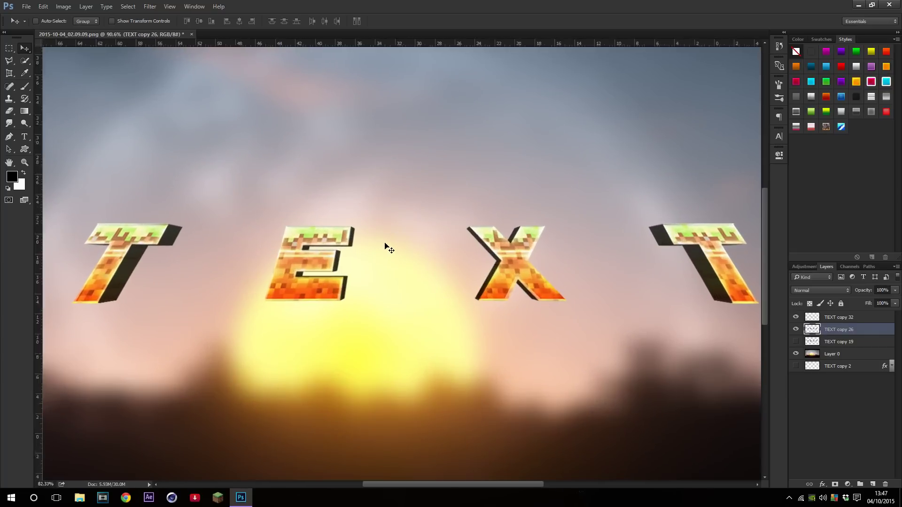
pyautogui.scroll(-2, 387, 248)
pyautogui.scroll(2, 390, 240)
pyautogui.scroll(-3, 423, 244)
pyautogui.scroll(5, 509, 268)
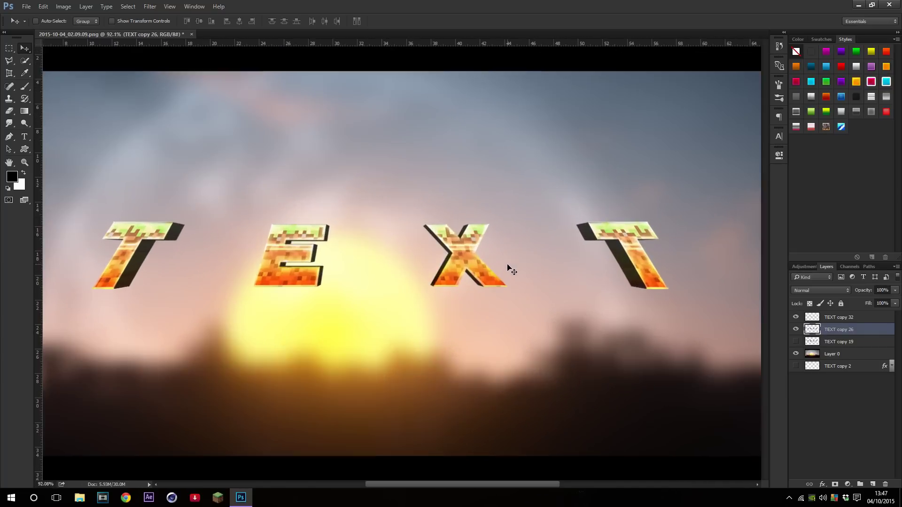
pyautogui.scroll(-5, 327, 249)
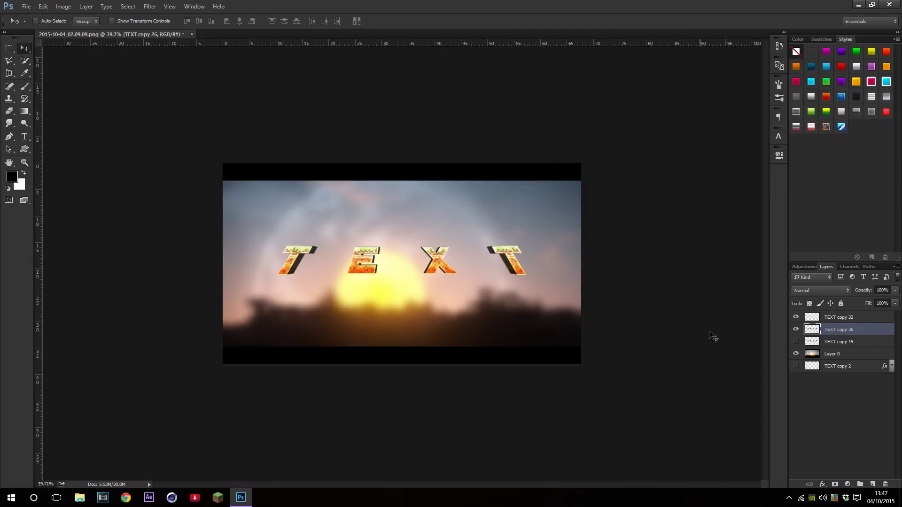
# Delete the TEXT copy 26 extrusion layer and show the TEXT copy 19 extrusion layer again
pyautogui.press('Delete')
pyautogui.click(795, 330)
pyautogui.scroll(4, 484, 283)
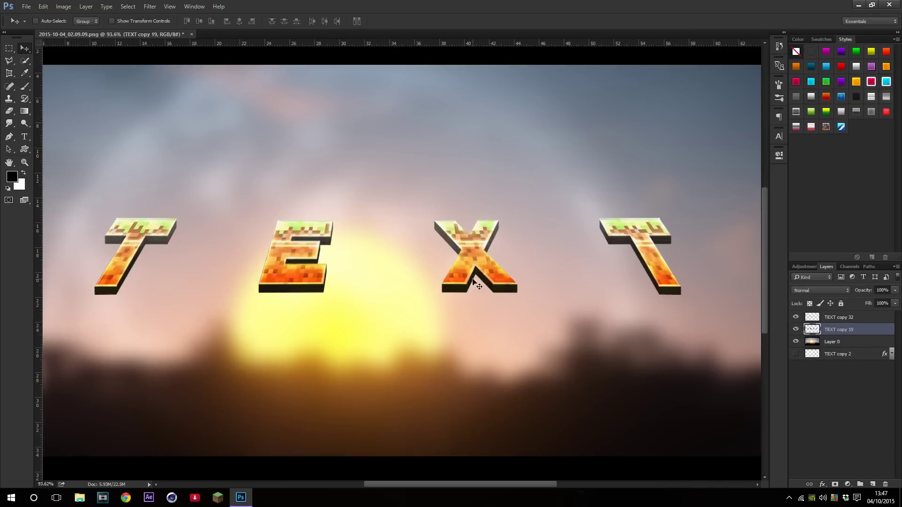
# Compare the front face and extrusion layers of the title at different magnifications
pyautogui.scroll(-3, 600, 302)
pyautogui.scroll(5, 574, 298)
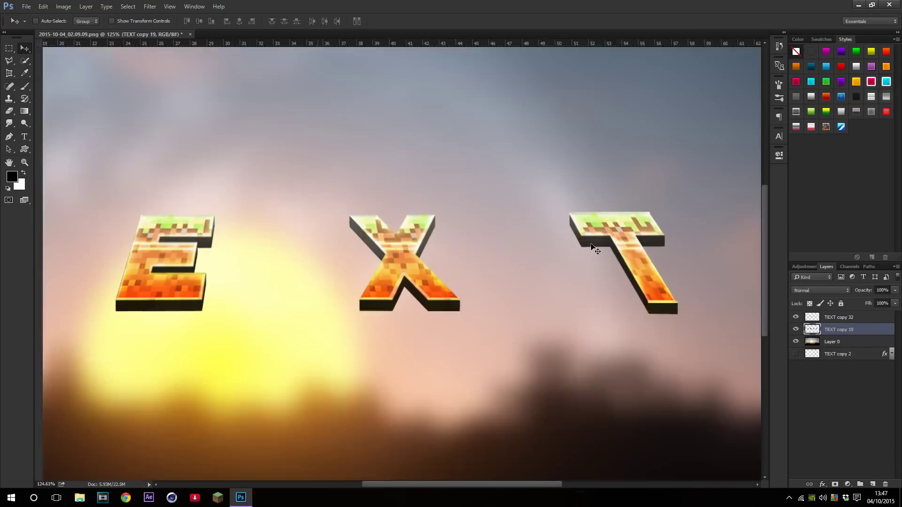
pyautogui.scroll(-2, 587, 267)
pyautogui.scroll(2, 583, 263)
pyautogui.scroll(-2, 593, 252)
pyautogui.click(811, 319)
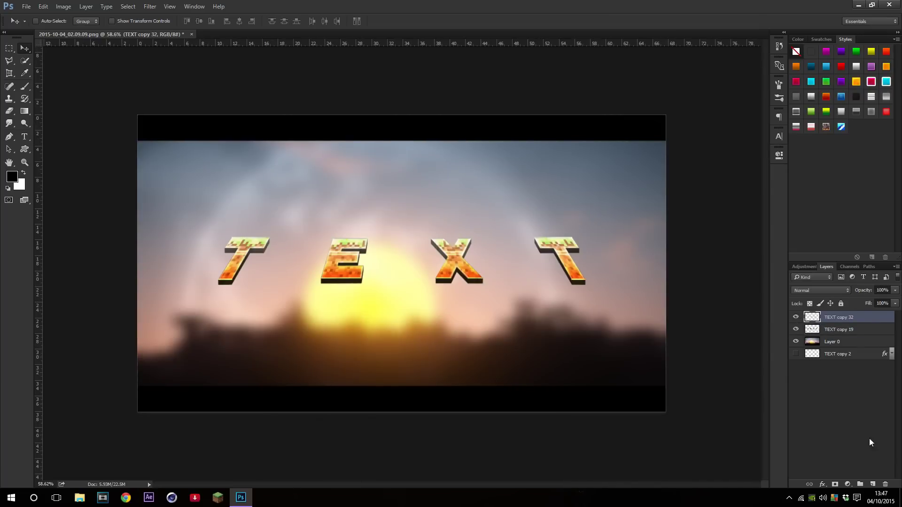
pyautogui.click(812, 331)
pyautogui.scroll(3, 451, 247)
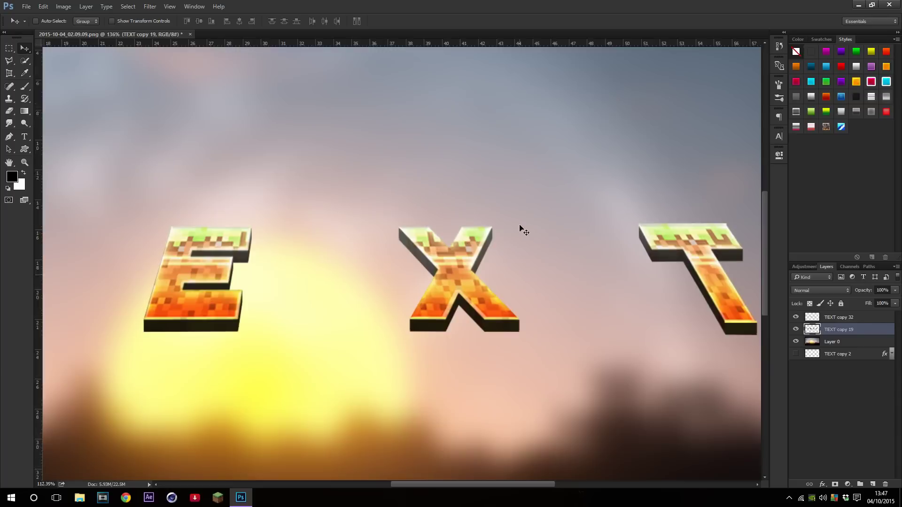
pyautogui.scroll(-3, 524, 231)
pyautogui.click(822, 318)
pyautogui.click(822, 329)
# Try merging the front face layer TEXT copy 32 into the TEXT copy 19 extrusion, and undo the merge
pyautogui.click(823, 321)
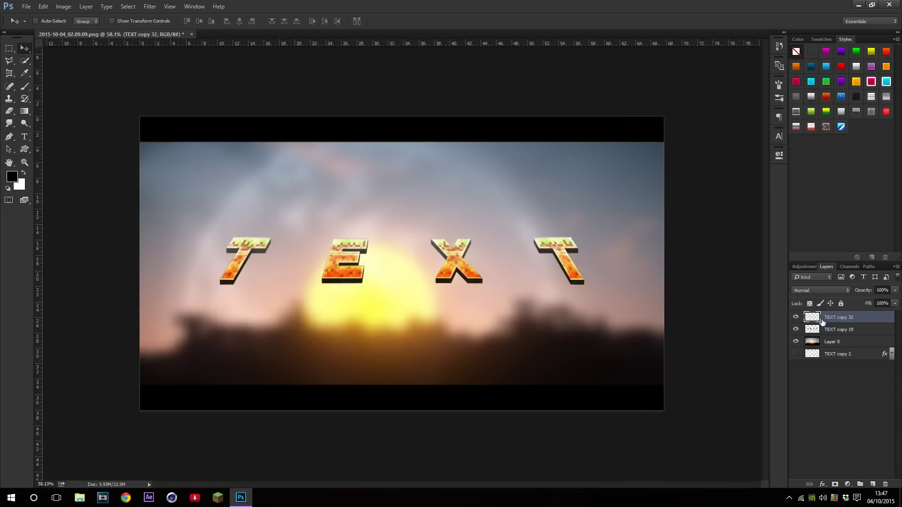
pyautogui.press('Delete')
pyautogui.click(796, 318)
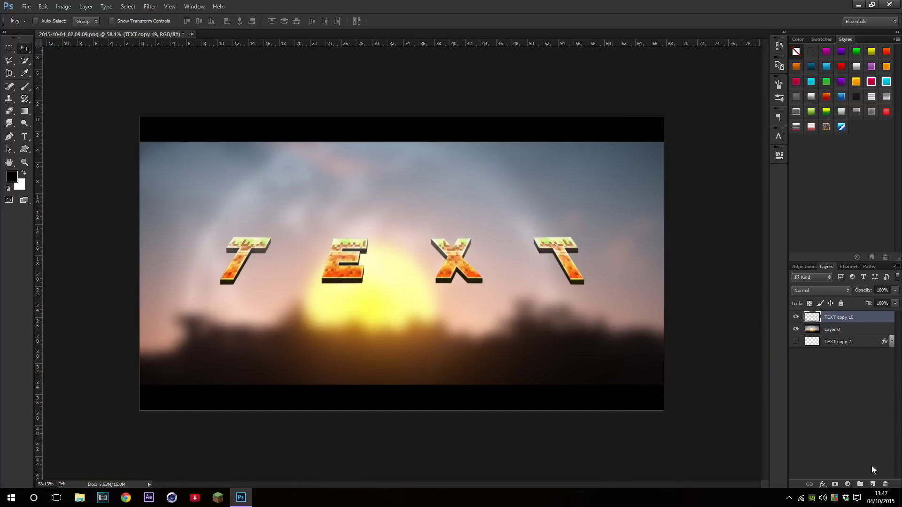
pyautogui.hotkey('ctrl', 'j')
# Add an Outer Glow layer style to the front face layer TEXT copy 32
pyautogui.doubleClick(854, 318)
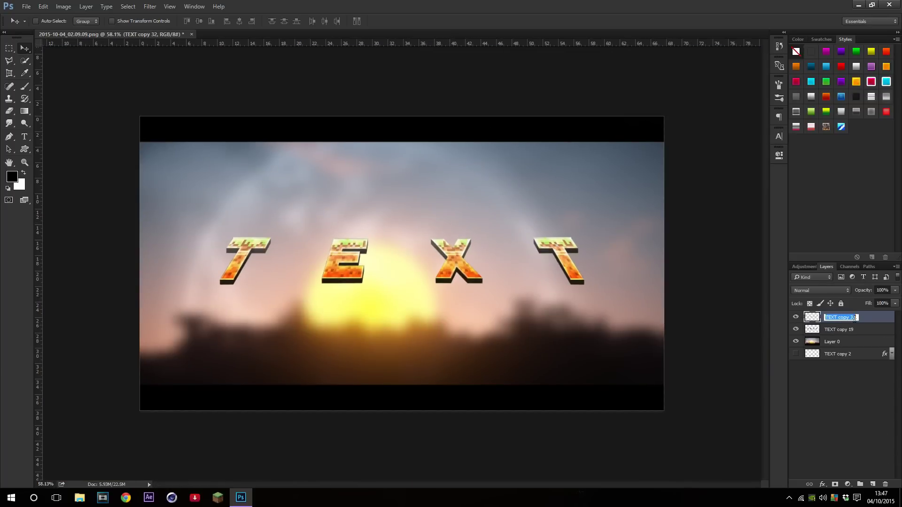
pyautogui.press('Return')
pyautogui.doubleClick(867, 319)
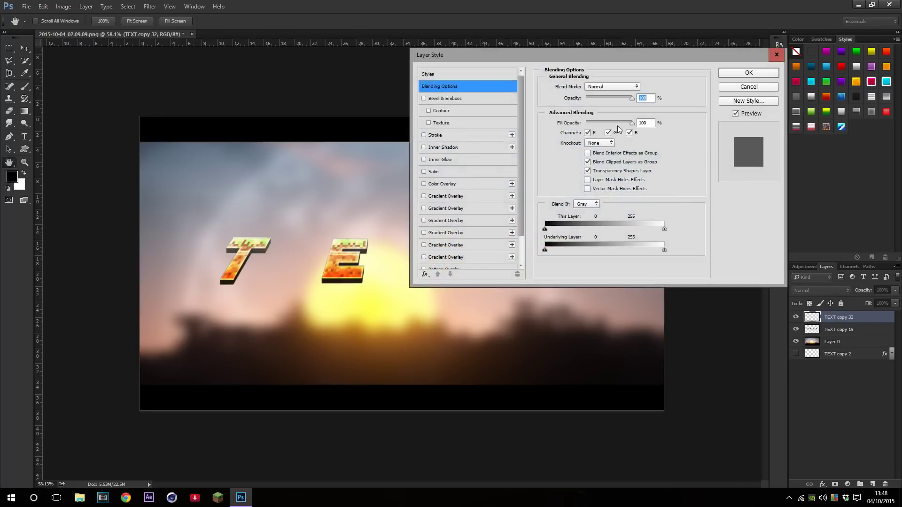
pyautogui.scroll(-2, 453, 251)
pyautogui.click(451, 250)
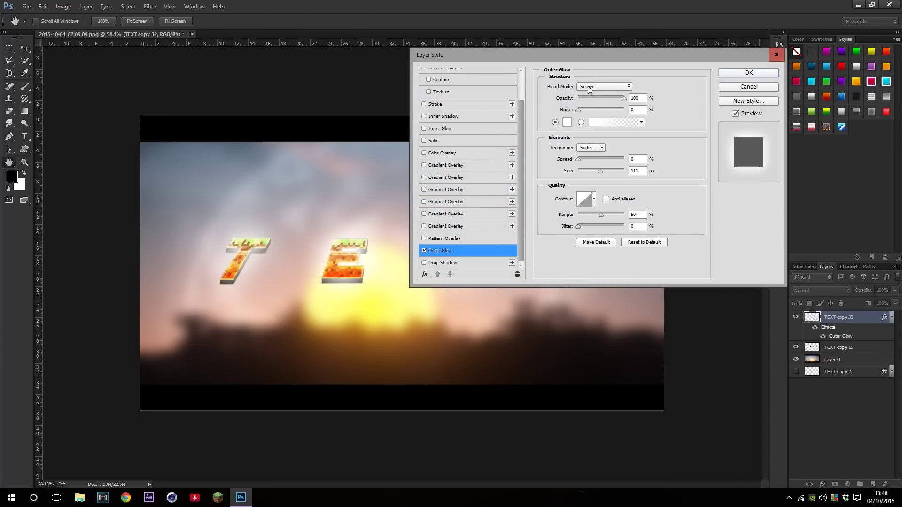
# Set the outer glow to Overlay blend mode with a size of 51 px and 43% opacity
pyautogui.click(603, 86)
pyautogui.click(583, 181)
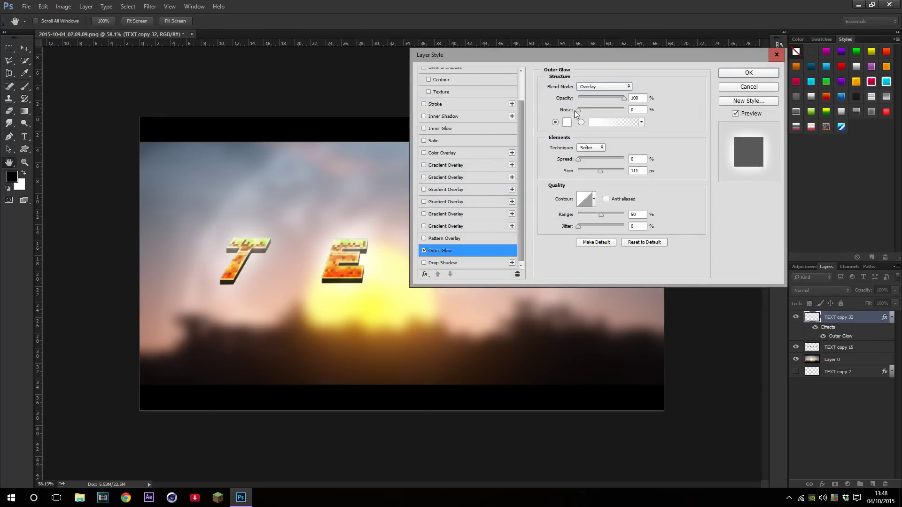
pyautogui.moveTo(587, 168); pyautogui.dragTo(589, 170)
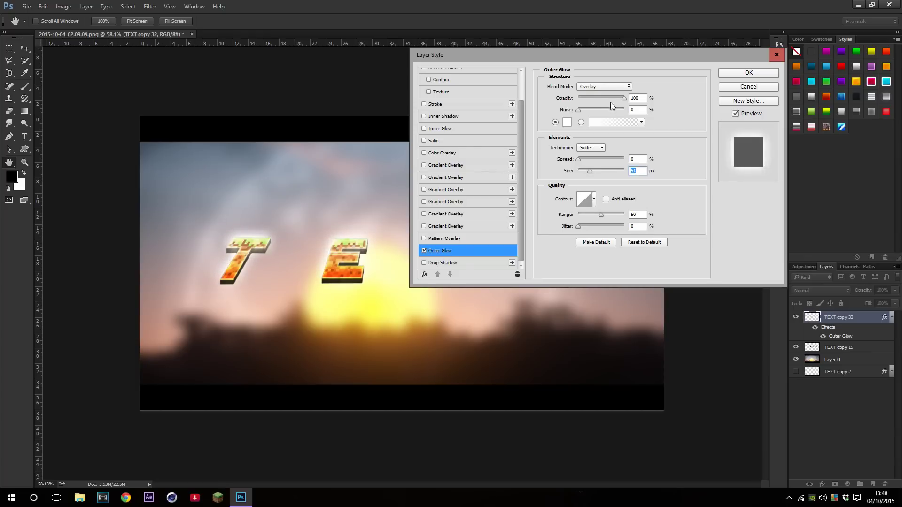
pyautogui.moveTo(584, 97); pyautogui.dragTo(598, 100)
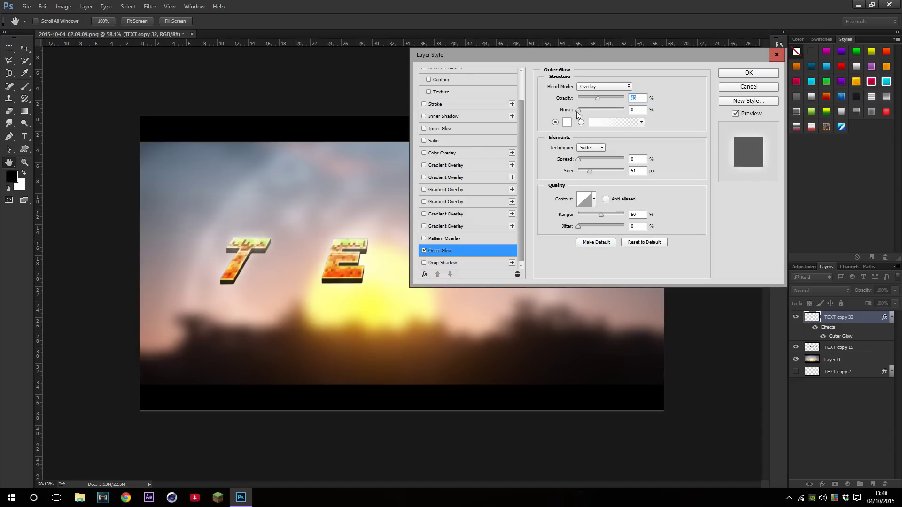
# Change the outer glow colour to orange ff6600 and apply the layer style
pyautogui.click(567, 123)
pyautogui.click(676, 226)
pyautogui.click(709, 160)
pyautogui.moveTo(720, 277); pyautogui.dragTo(724, 269)
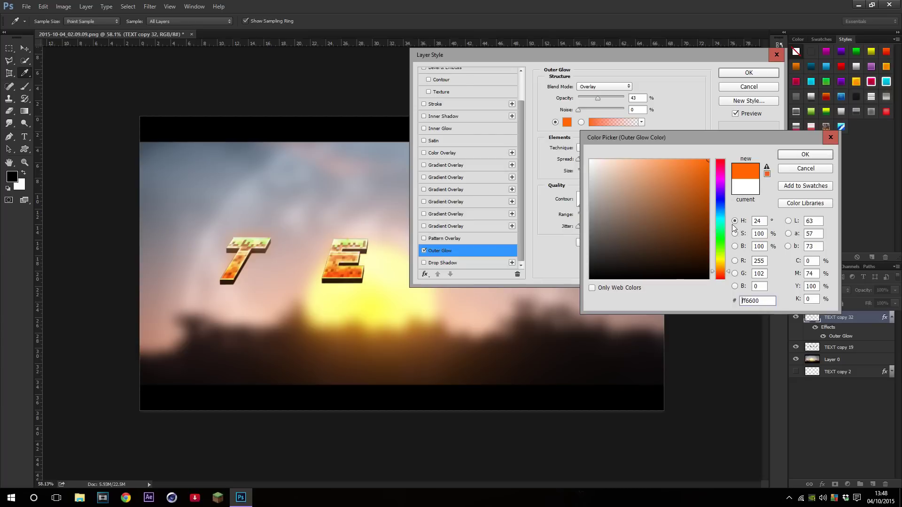
pyautogui.press('Return')
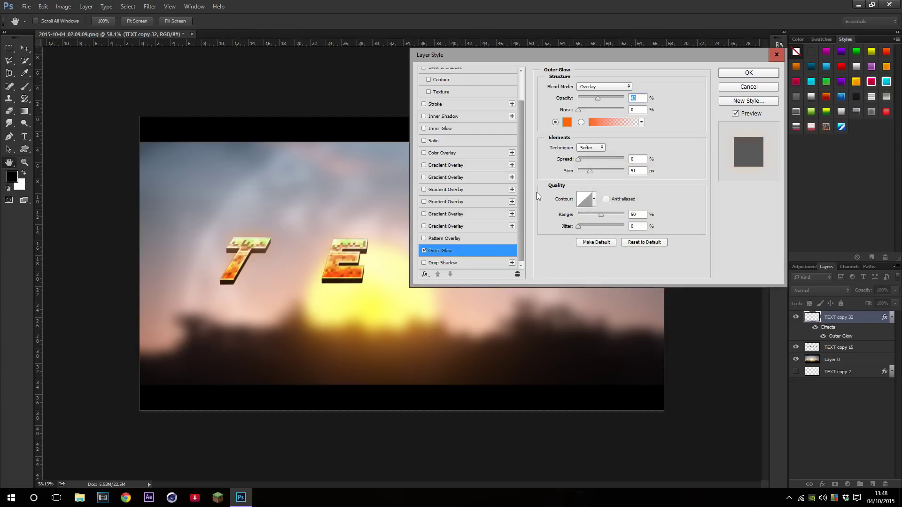
pyautogui.press('Return')
pyautogui.scroll(-1, 527, 202)
pyautogui.scroll(7, 505, 246)
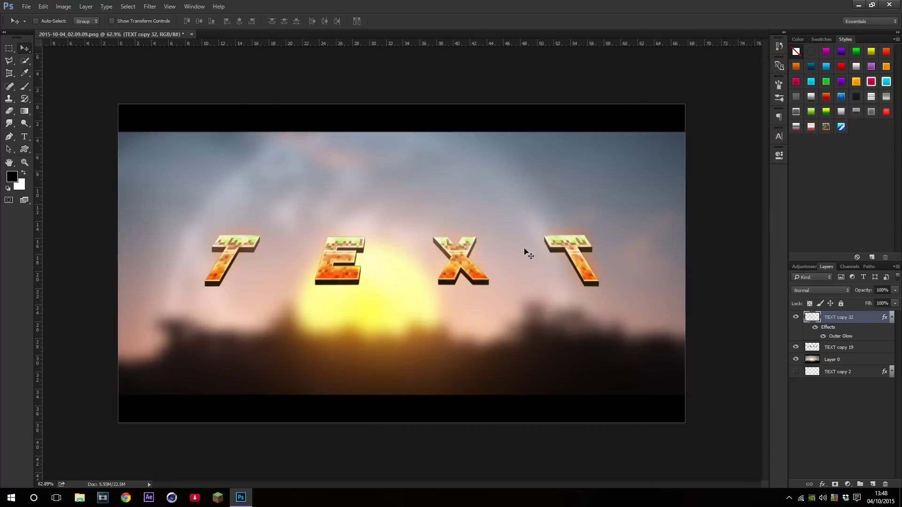
# Hide the sunset background Layer 0 and show it again to examine the glow around the letters
pyautogui.scroll(-6, 627, 240)
pyautogui.click(795, 359)
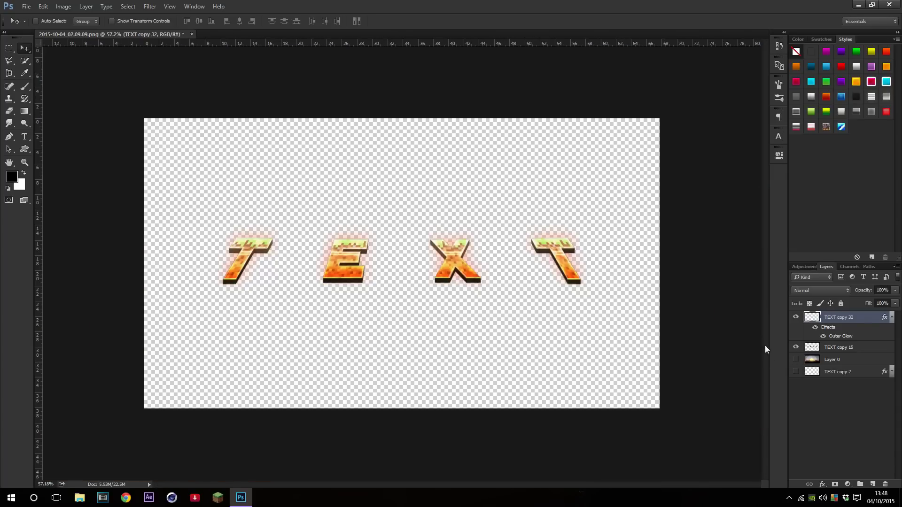
pyautogui.scroll(2, 629, 317)
pyautogui.click(795, 360)
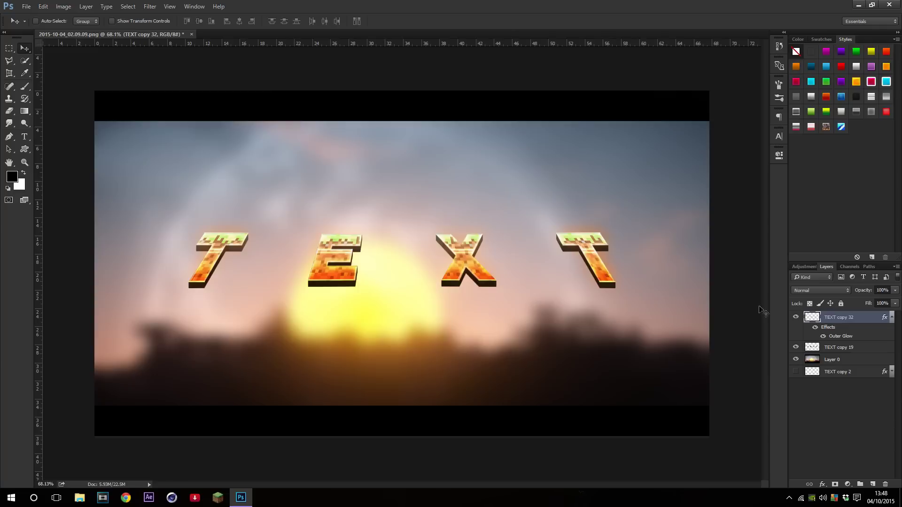
pyautogui.scroll(1, 721, 306)
# Hide the Outer Glow effect and merge the front face layer TEXT copy 32 with the TEXT copy 19 extrusion
pyautogui.click(823, 336)
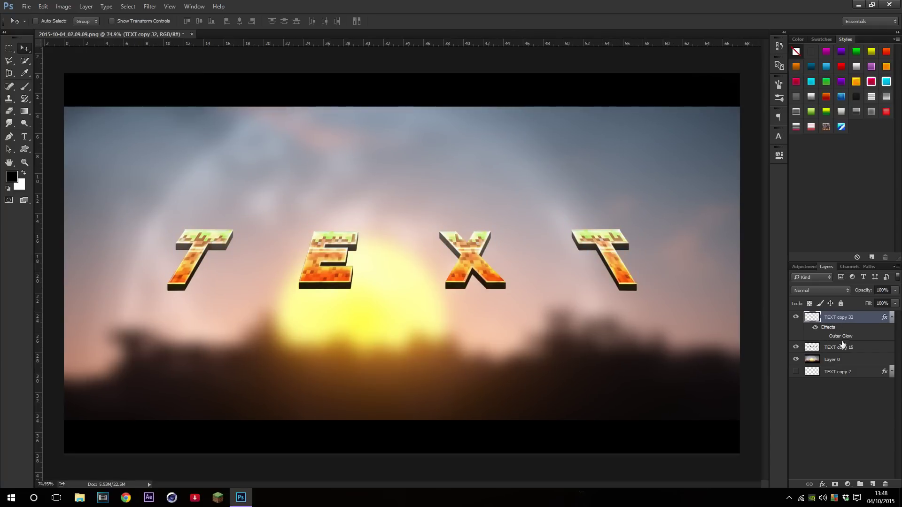
pyautogui.press('Delete')
pyautogui.press('Delete')
pyautogui.hotkey('ctrl', 'z')
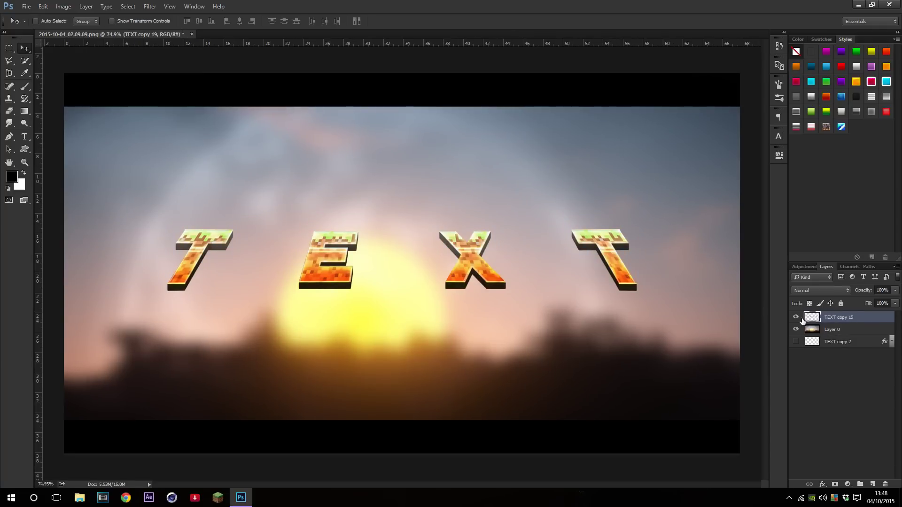
# Add a new layer above TEXT copy 19 and set the brush colour to a fully saturated orange sampled from the letters
pyautogui.scroll(2, 703, 274)
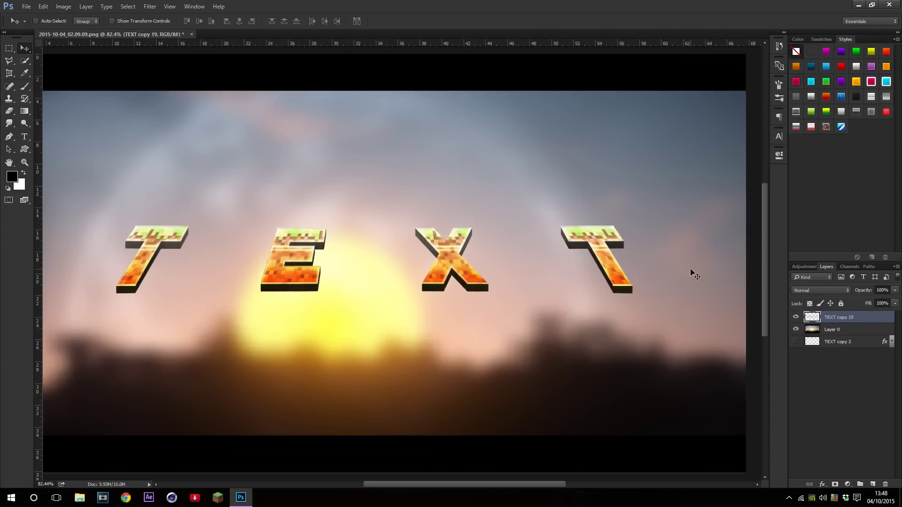
pyautogui.scroll(-4, 695, 275)
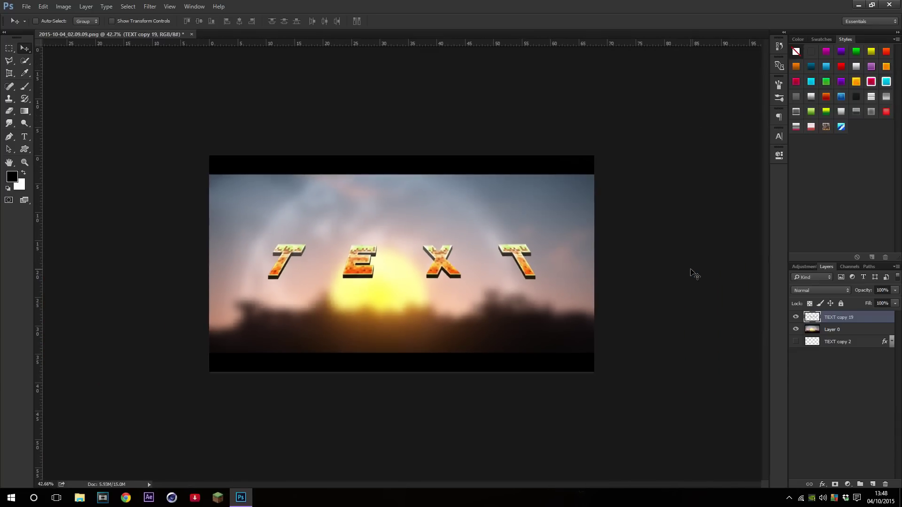
pyautogui.scroll(-2, 602, 262)
pyautogui.scroll(2, 604, 268)
pyautogui.scroll(1, 604, 267)
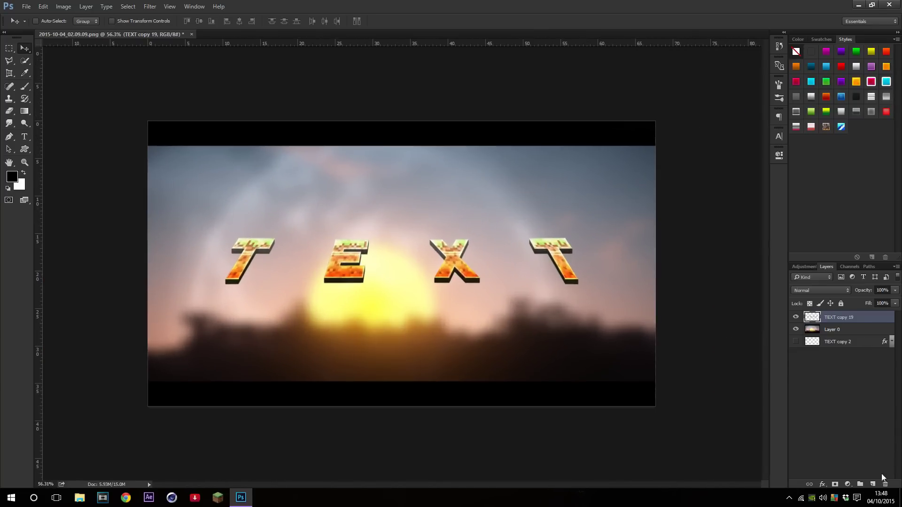
pyautogui.click(872, 484)
pyautogui.press('b')
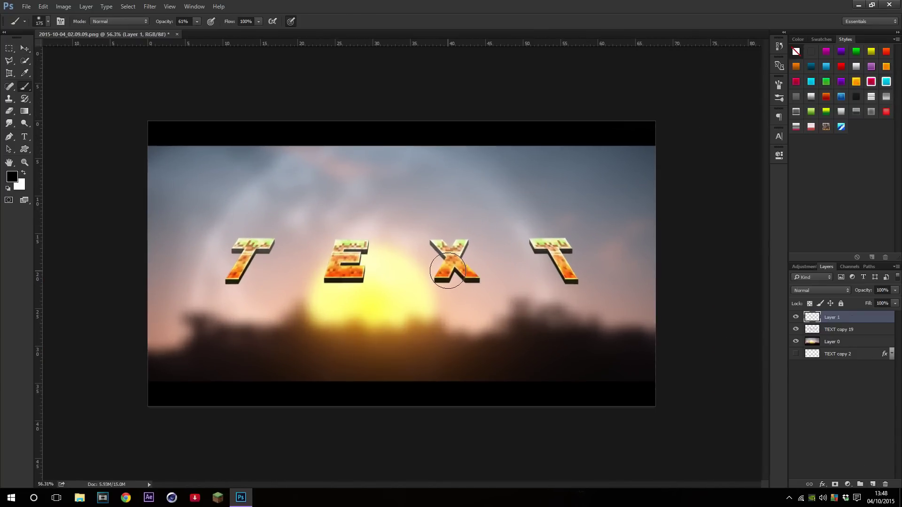
pyautogui.scroll(5, 272, 216)
pyautogui.click(12, 176)
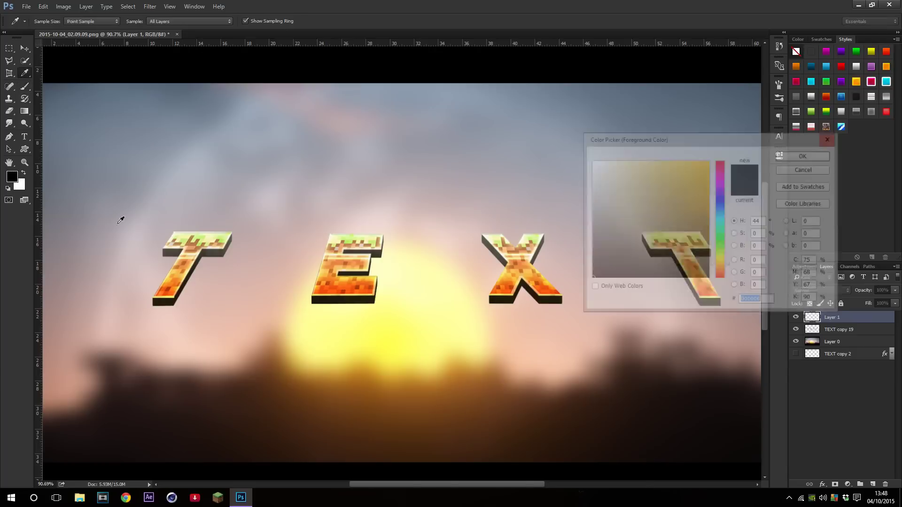
pyautogui.click(178, 276)
pyautogui.moveTo(666, 164); pyautogui.dragTo(710, 159)
pyautogui.press('Return')
pyautogui.press('b')
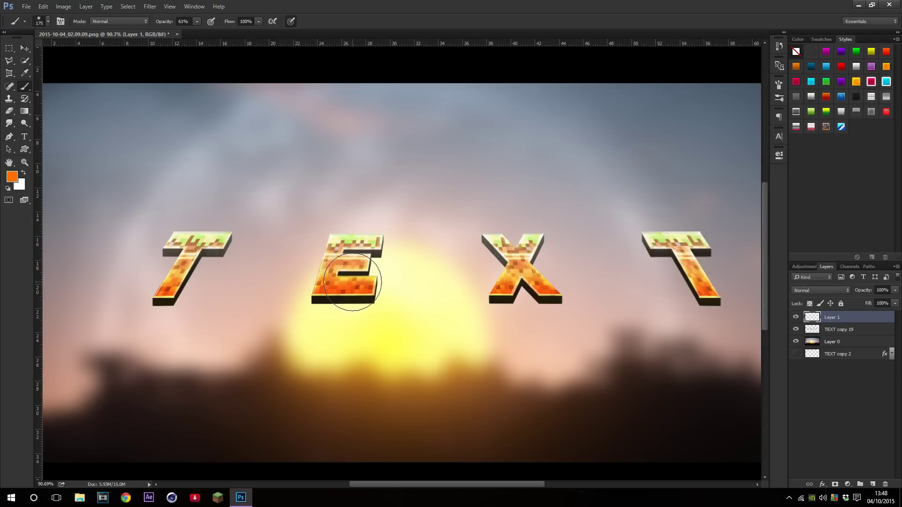
# Paint soft orange glow over the letters T, E, X and T on the new layer with a 125 px brush
pyautogui.scroll(4, 169, 291)
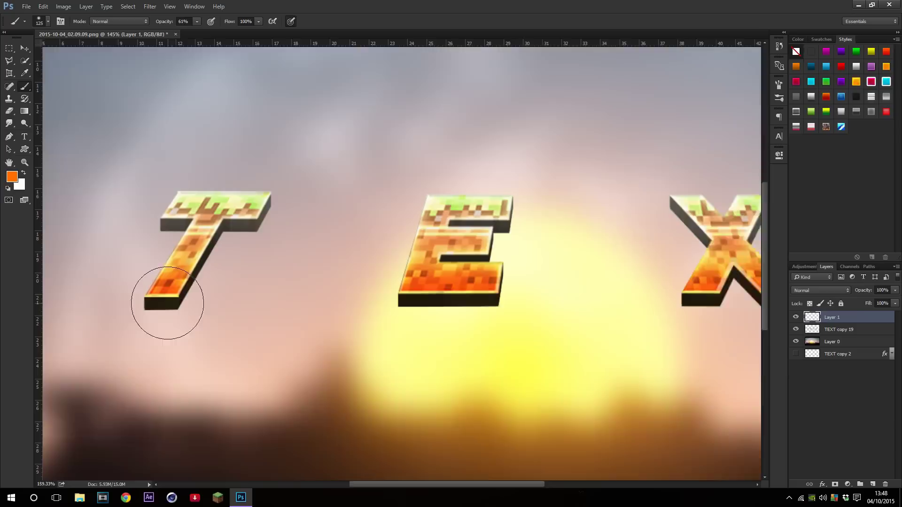
pyautogui.press('[')
pyautogui.moveTo(177, 276)
pyautogui.mouseDown()
pyautogui.moveTo(253, 141)
pyautogui.moveTo(305, 122)
pyautogui.mouseUp()
pyautogui.scroll(-3, 358, 226)
pyautogui.moveTo(535, 248)
pyautogui.mouseDown()
pyautogui.moveTo(501, 240)
pyautogui.moveTo(536, 196)
pyautogui.mouseUp()
pyautogui.scroll(-3, 567, 221)
pyautogui.scroll(3, 570, 247)
pyautogui.moveTo(363, 277)
pyautogui.mouseDown()
pyautogui.moveTo(371, 287)
pyautogui.moveTo(386, 263)
pyautogui.moveTo(404, 301)
pyautogui.mouseUp()
pyautogui.moveTo(597, 254)
pyautogui.mouseDown()
pyautogui.moveTo(616, 267)
pyautogui.moveTo(606, 226)
pyautogui.mouseUp()
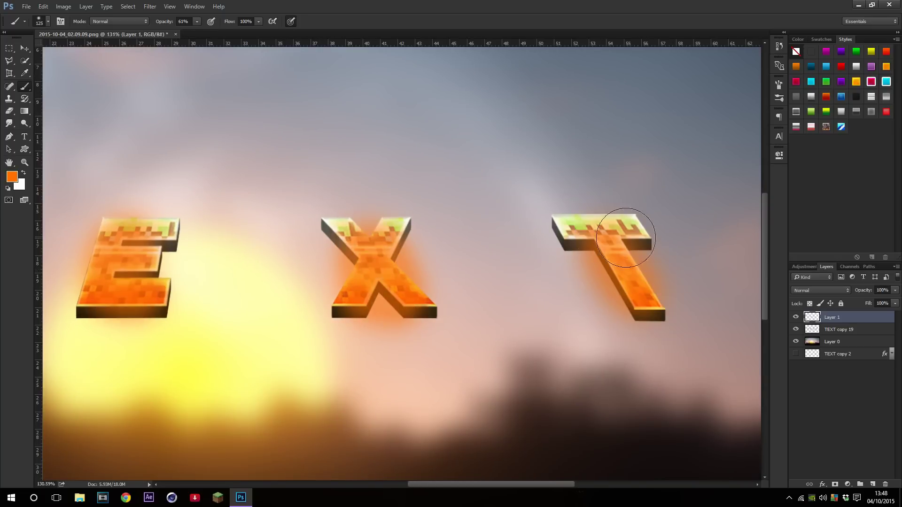
pyautogui.scroll(-3, 568, 253)
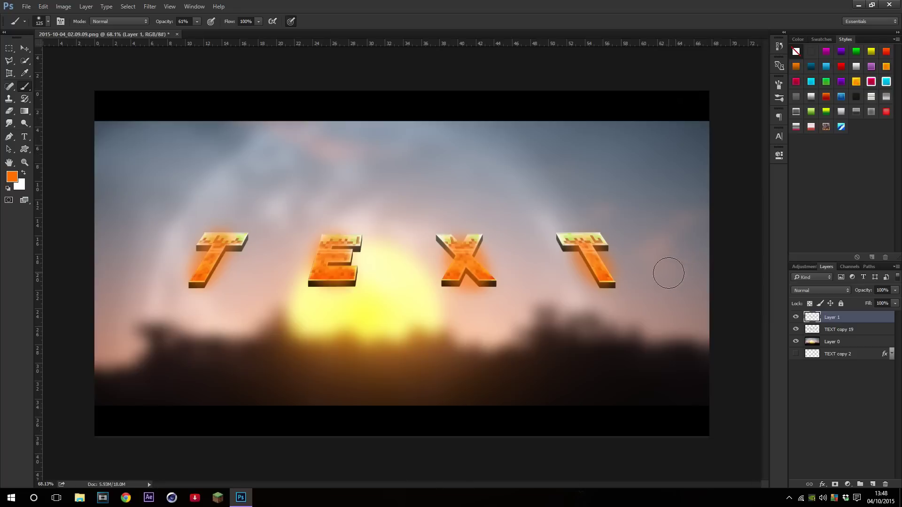
# Set the painted glow layer to Screen blend mode with 62% opacity
pyautogui.click(812, 289)
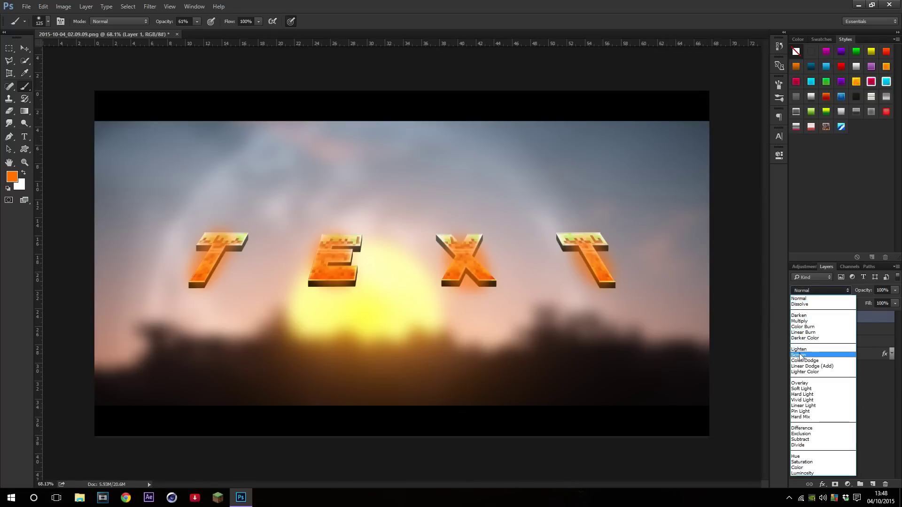
pyautogui.click(802, 355)
pyautogui.click(796, 318)
pyautogui.click(796, 318)
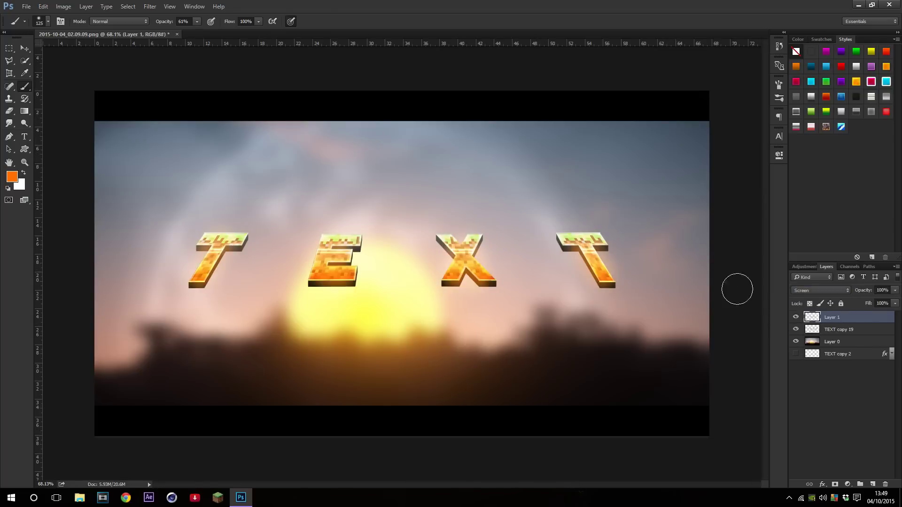
pyautogui.hotkey('ctrl', 't')
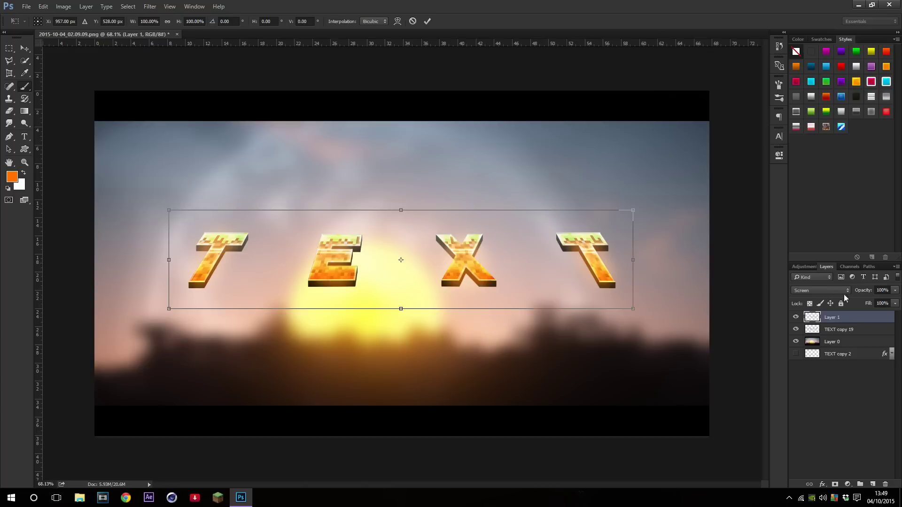
pyautogui.press('Return')
pyautogui.moveTo(863, 294); pyautogui.dragTo(840, 294)
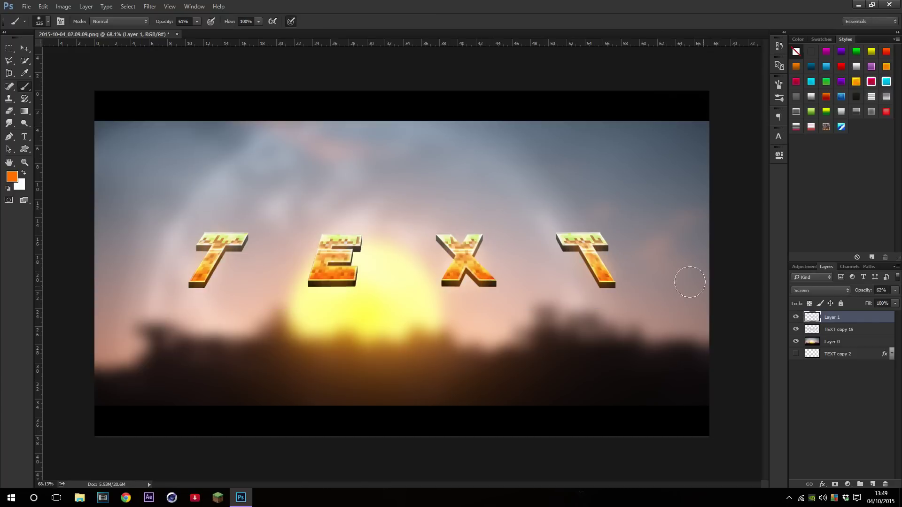
# Compare the title with and without the painted glow layer at different magnifications
pyautogui.scroll(3, 369, 225)
pyautogui.scroll(-5, 439, 259)
pyautogui.scroll(3, 439, 258)
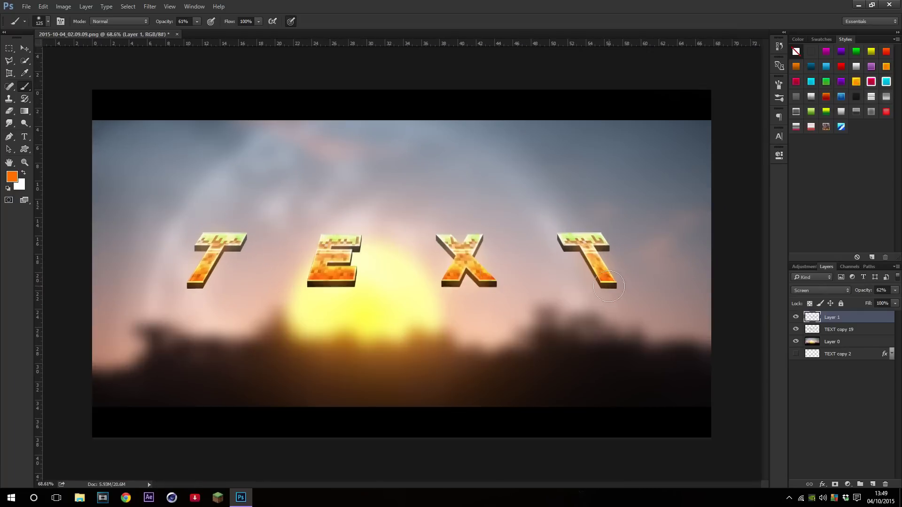
pyautogui.click(800, 317)
pyautogui.click(800, 317)
pyautogui.scroll(-3, 649, 274)
pyautogui.scroll(2, 600, 274)
pyautogui.scroll(-2, 624, 284)
# Add a solid black layer directly above TEXT copy 2 and hide the sunset background Layer 0
pyautogui.click(819, 354)
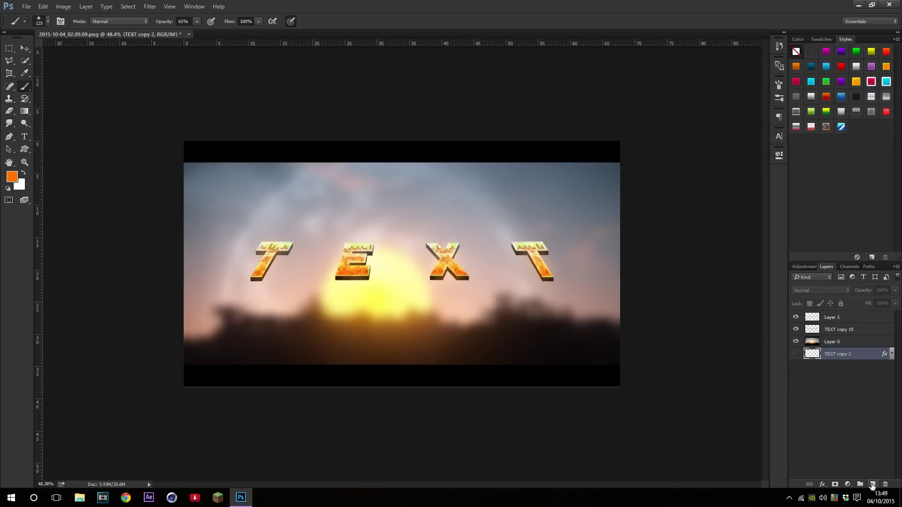
pyautogui.click(872, 484)
pyautogui.hotkey('ctrl', 'BackSpace')
pyautogui.hotkey('ctrl', 'i')
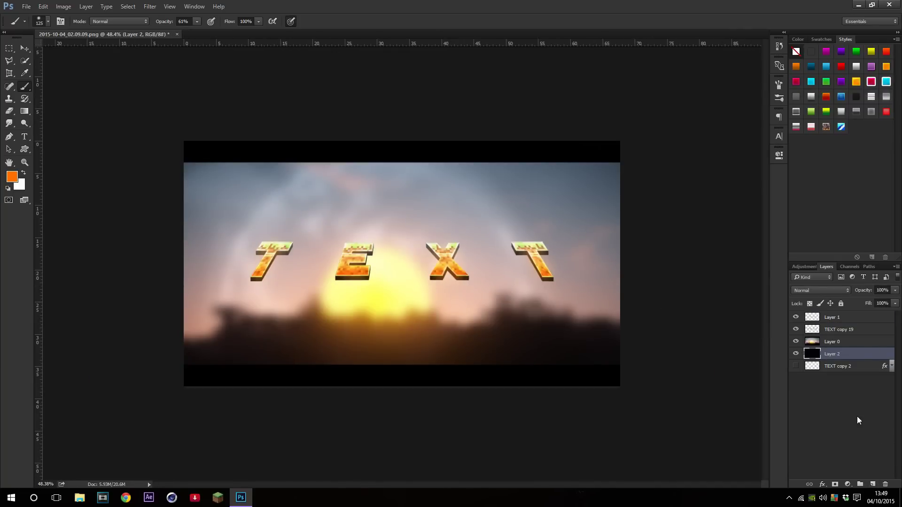
pyautogui.click(796, 341)
pyautogui.scroll(3, 668, 326)
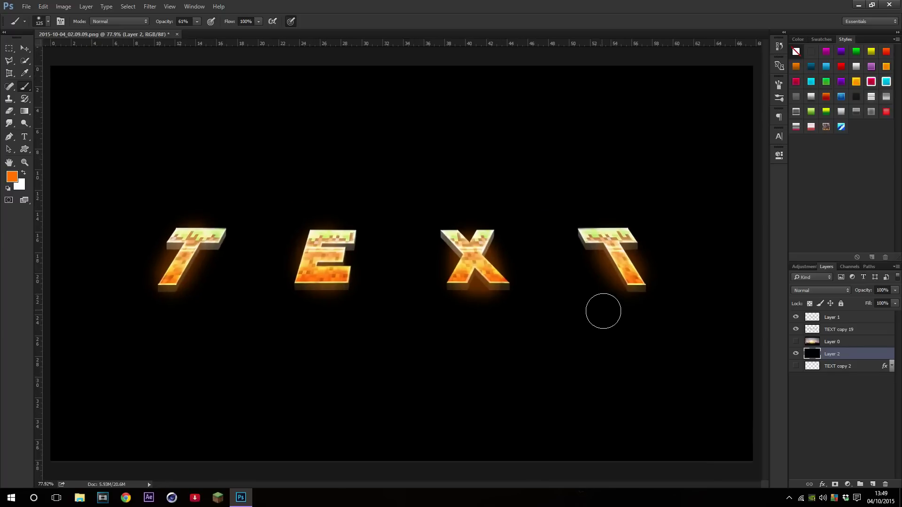
# Reduce the opacity of the painted glow layer Layer 1 to 17%
pyautogui.click(834, 318)
pyautogui.moveTo(872, 295); pyautogui.dragTo(844, 292)
pyautogui.scroll(-2, 617, 262)
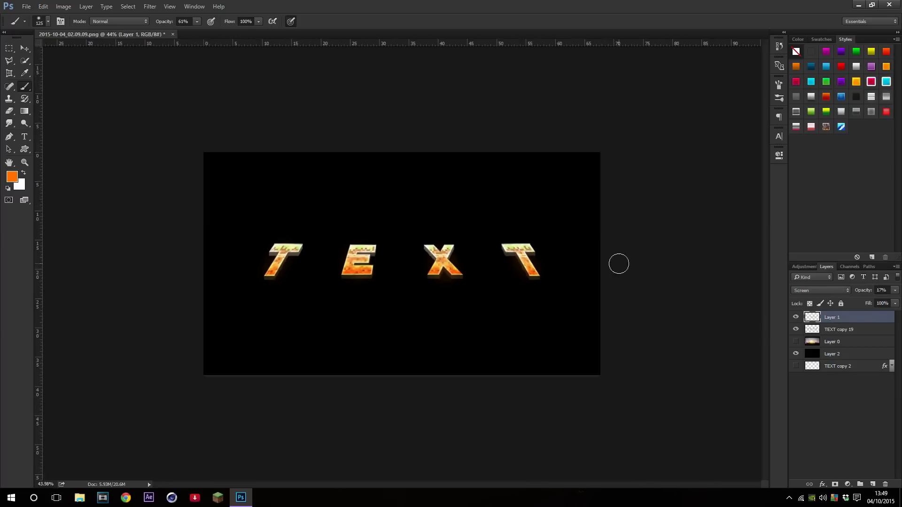
pyautogui.scroll(5, 755, 270)
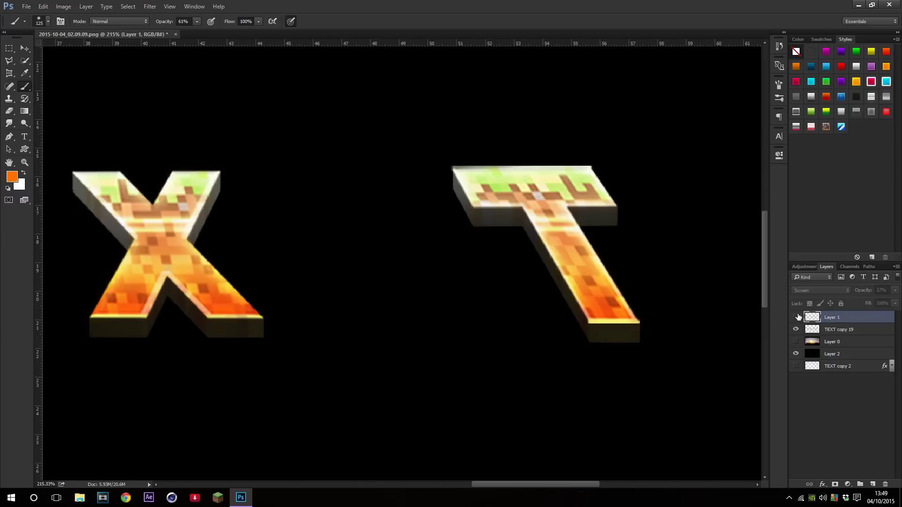
pyautogui.scroll(-2, 611, 261)
pyautogui.scroll(-3, 612, 261)
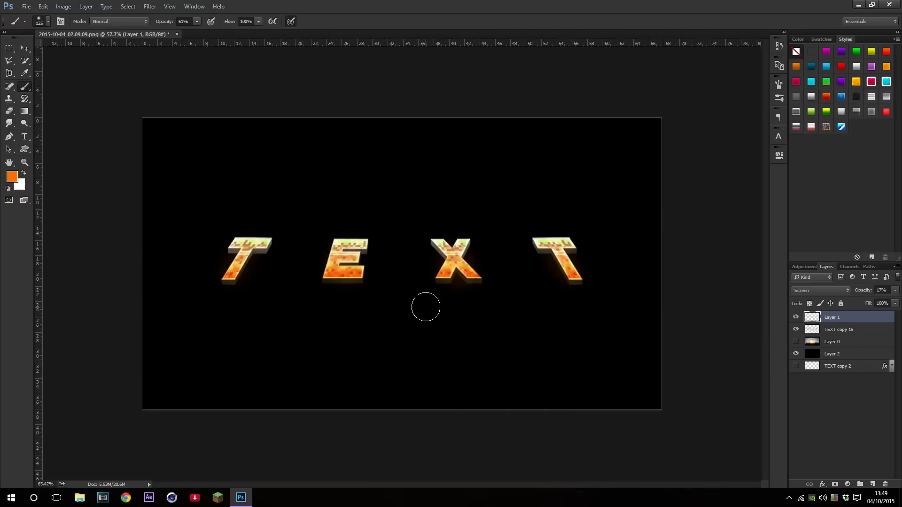
pyautogui.scroll(1, 413, 282)
pyautogui.scroll(-2, 667, 328)
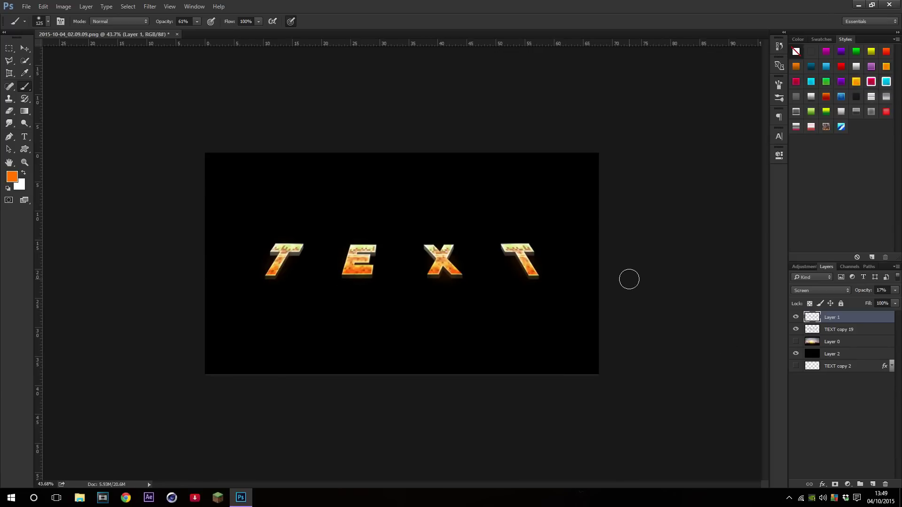
pyautogui.click(836, 330)
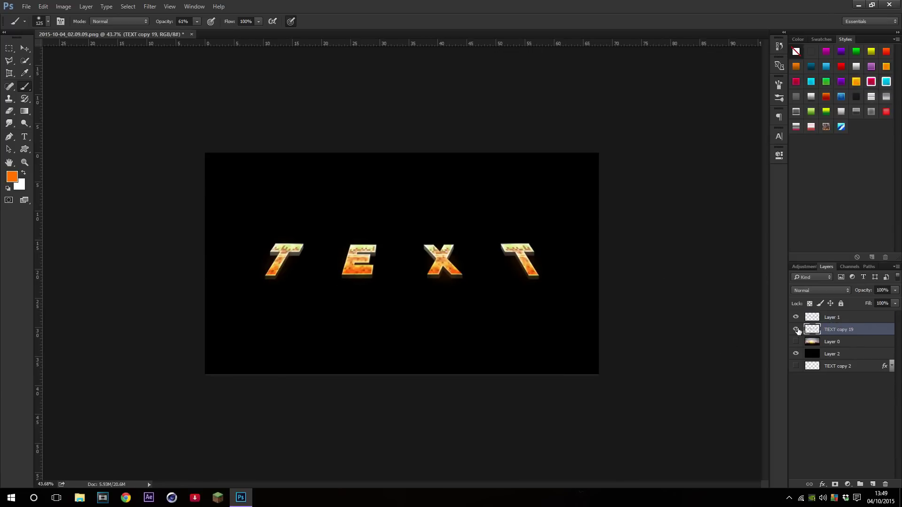
pyautogui.scroll(1, 173, 114)
pyautogui.scroll(2, 172, 114)
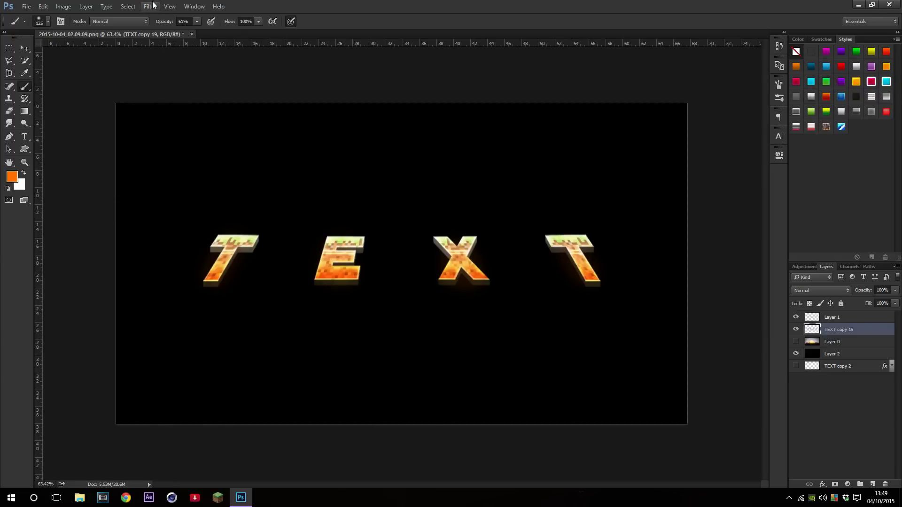
pyautogui.click(153, 5)
pyautogui.click(435, 75)
pyautogui.scroll(2, 437, 208)
pyautogui.scroll(-2, 364, 318)
pyautogui.scroll(2, 743, 318)
pyautogui.scroll(-3, 552, 283)
pyautogui.scroll(2, 552, 283)
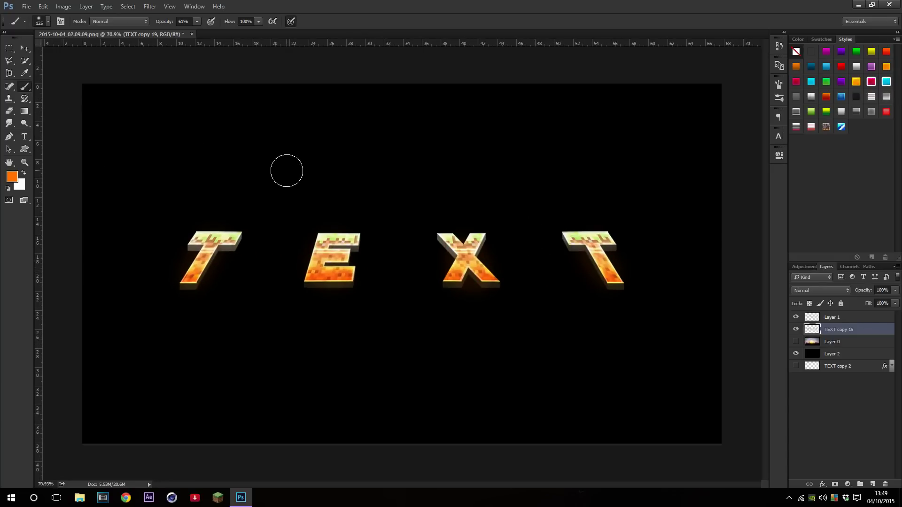
pyautogui.scroll(-2, 373, 192)
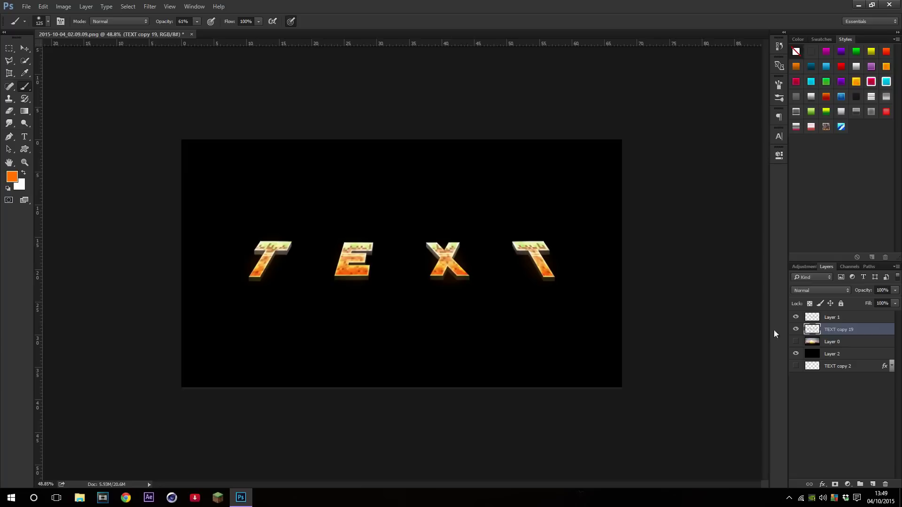
# Make the painted glow layer Layer 1 the active layer
pyautogui.click(831, 318)
pyautogui.scroll(2, 581, 262)
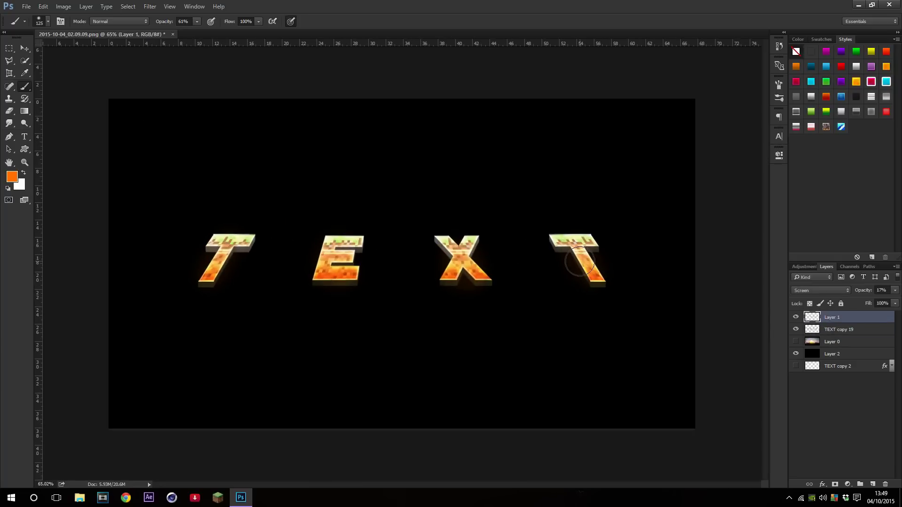